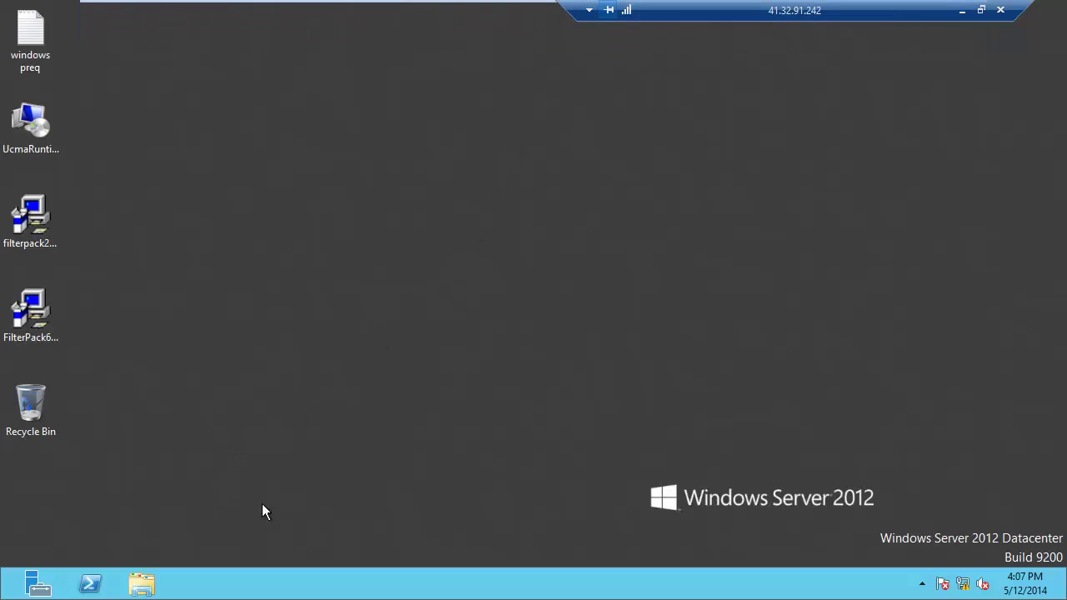
Step: Launch Server Manager, open Computer Management from it and display Disk Management
mouse_move(539, 7)
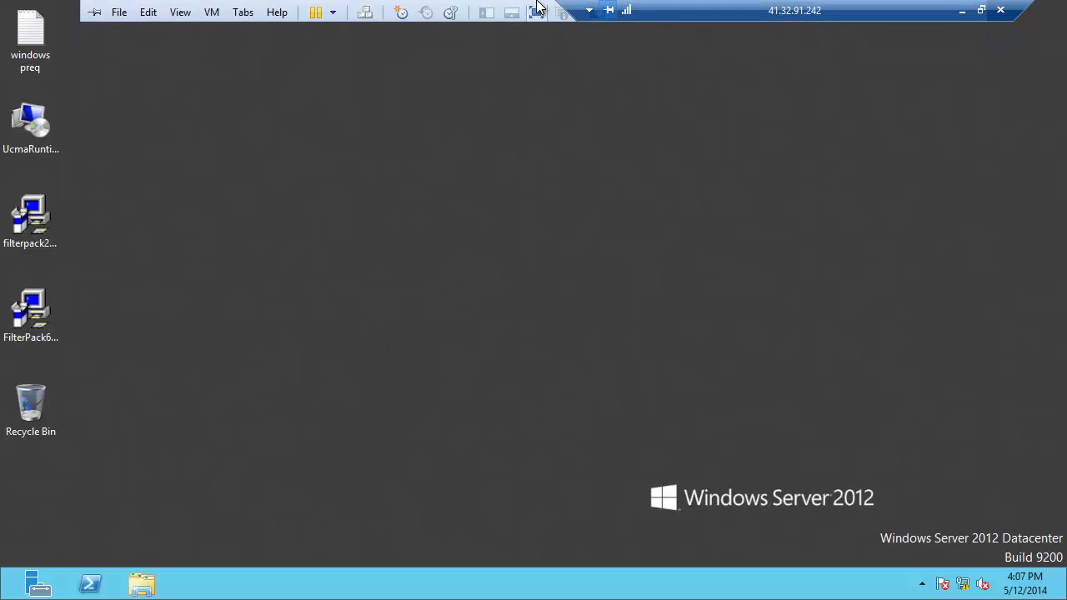
click(39, 582)
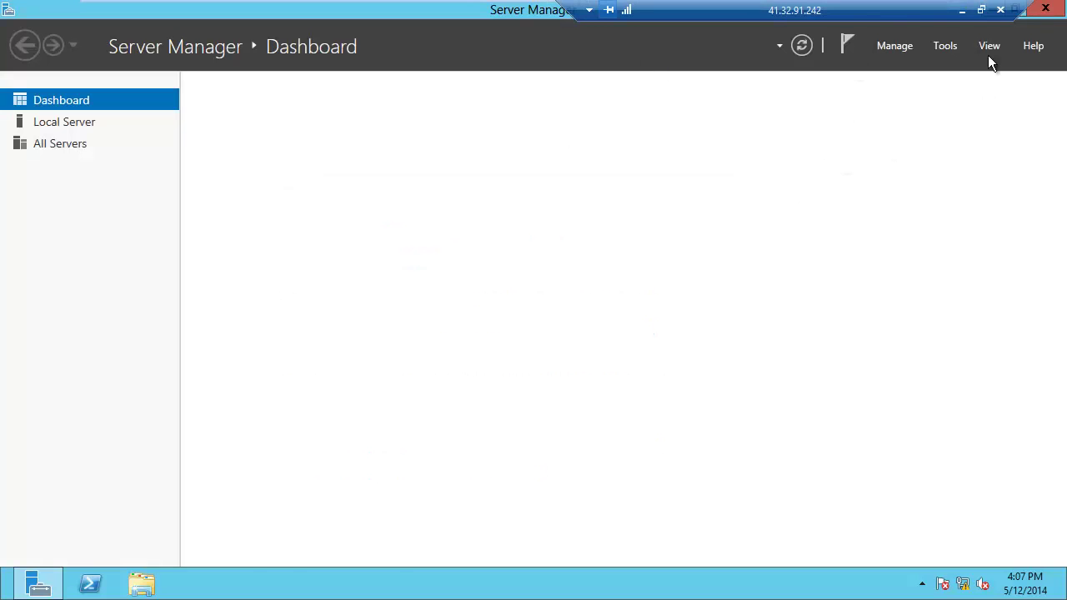
click(947, 46)
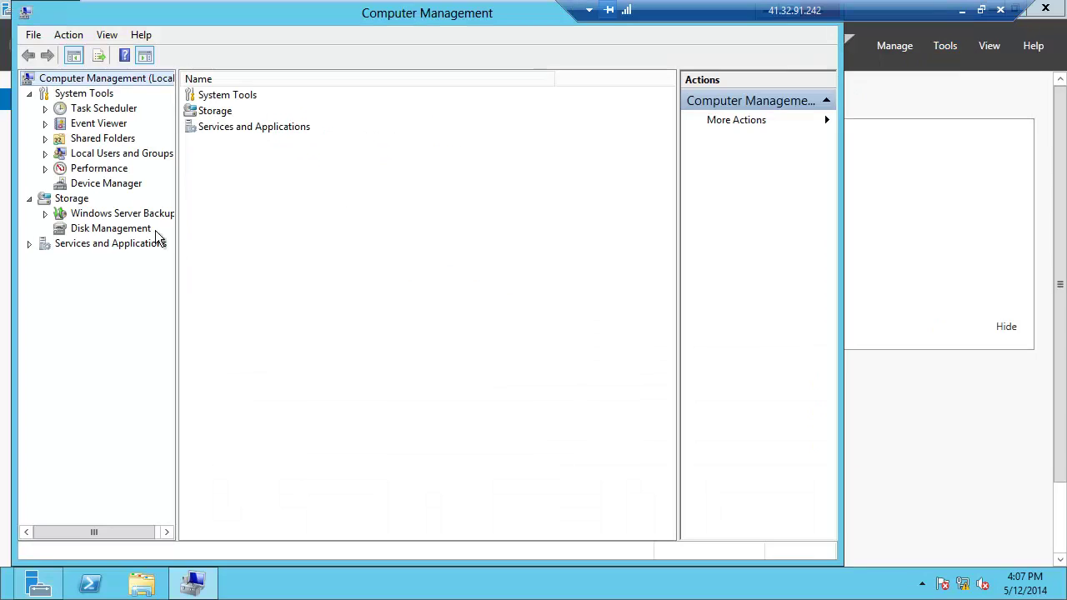
click(90, 230)
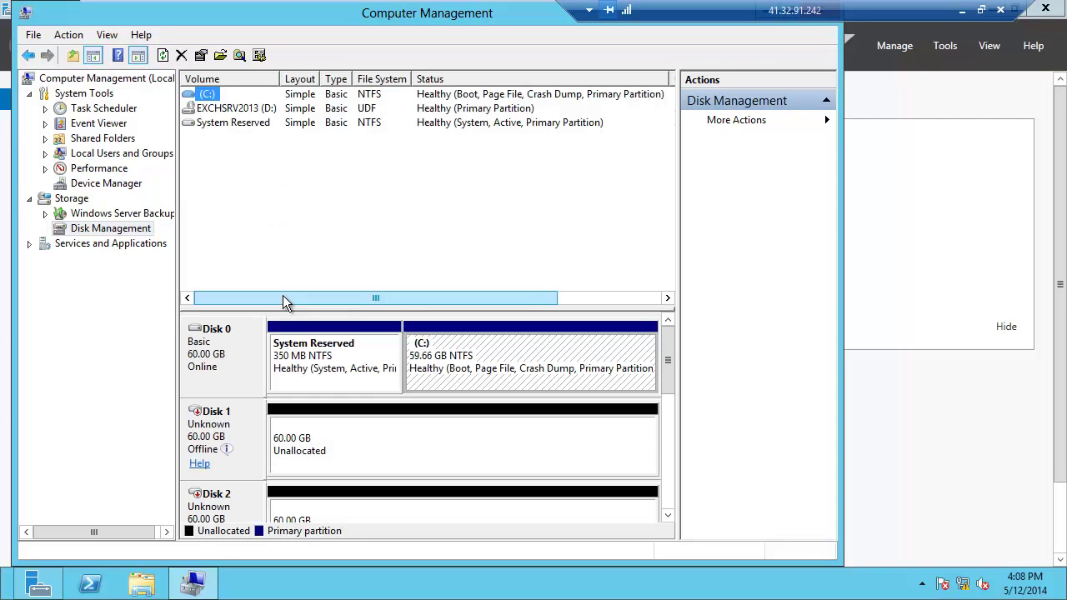
Step: Bring the offline Disk 1, Disk 2 and Disk 3 online
right_click(223, 419)
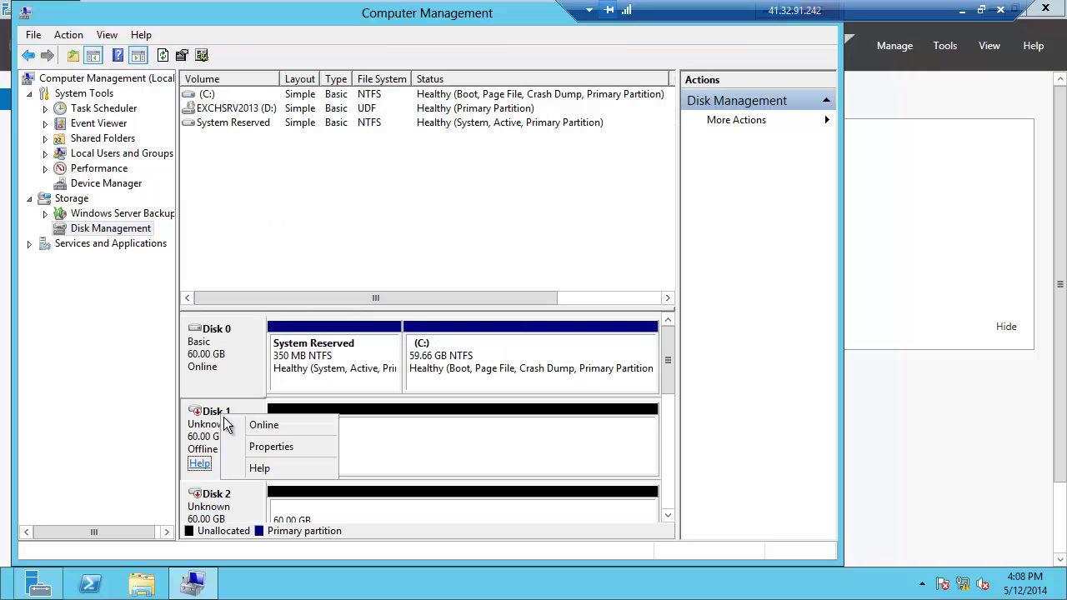
click(265, 426)
right_click(234, 508)
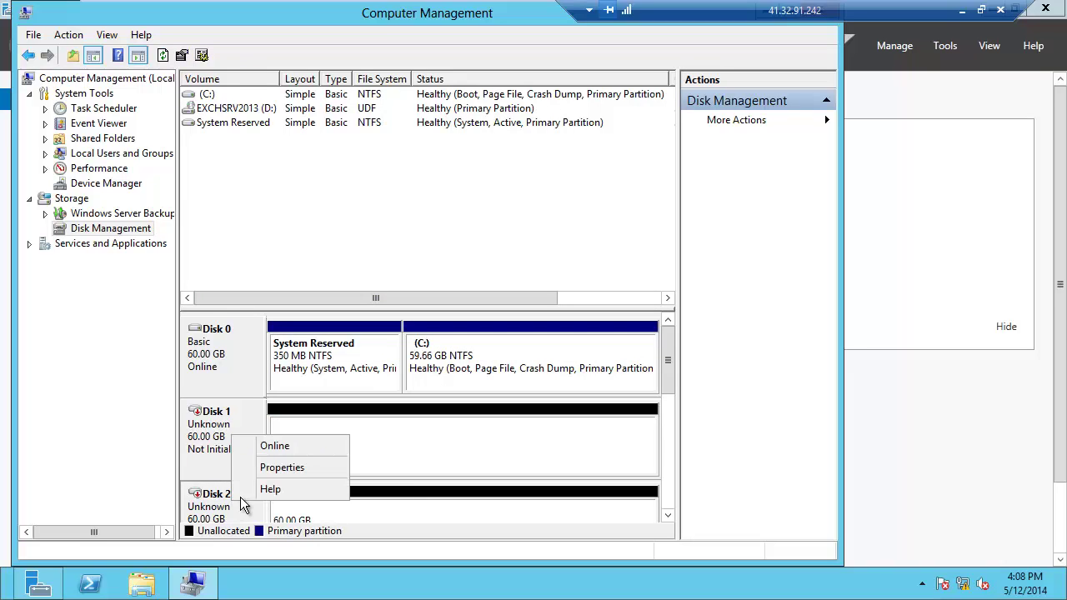
click(268, 445)
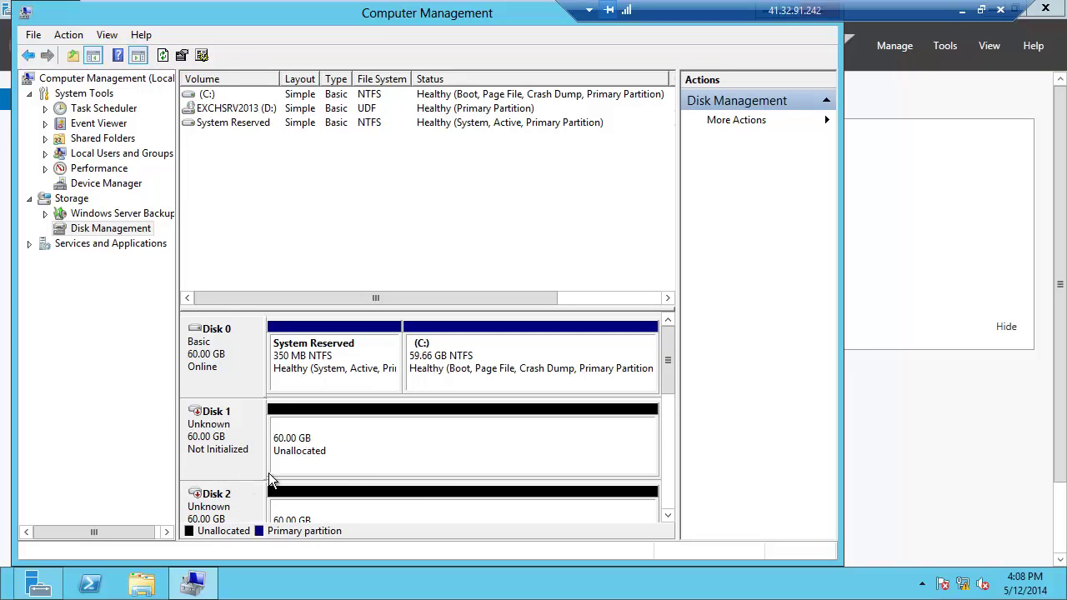
scroll(666, 398, down, 1)
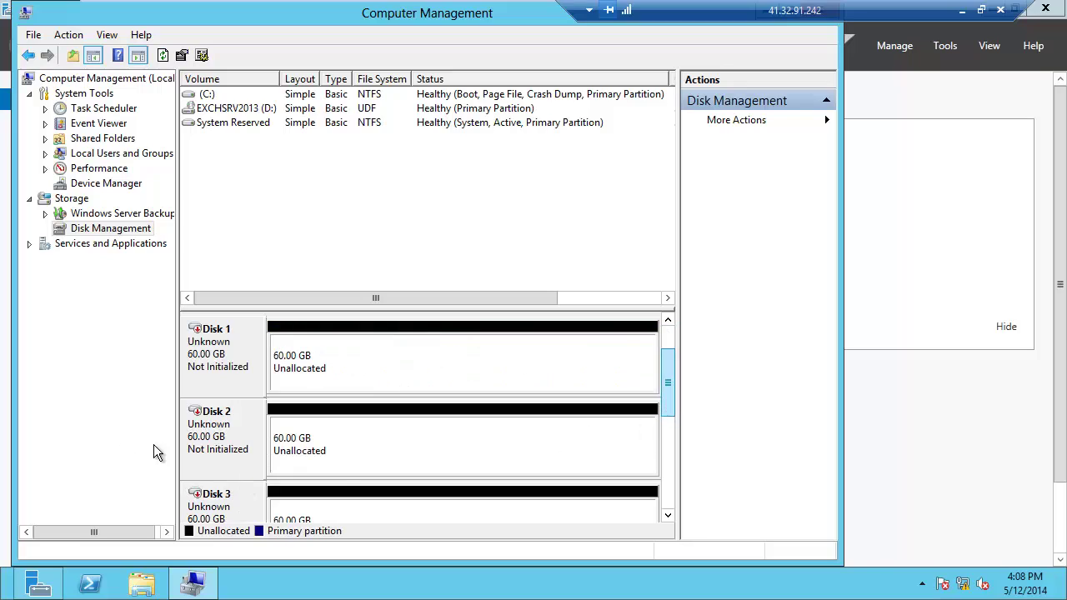
right_click(218, 440)
right_click(202, 492)
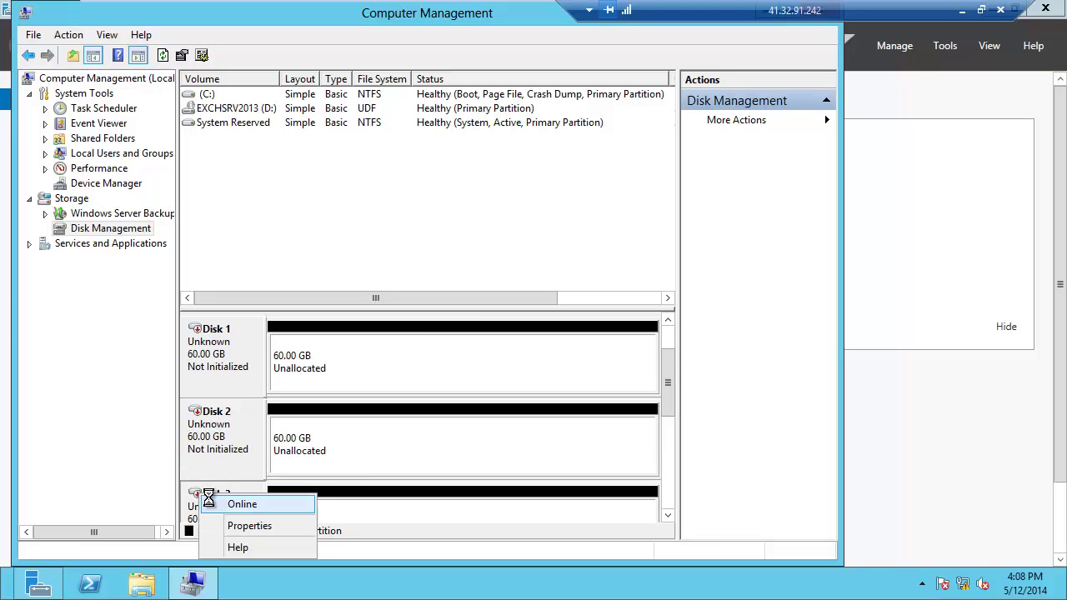
click(238, 502)
Step: Bring the remaining offline disks, Disk 4 and Disk 5, online
scroll(666, 409, down, 2)
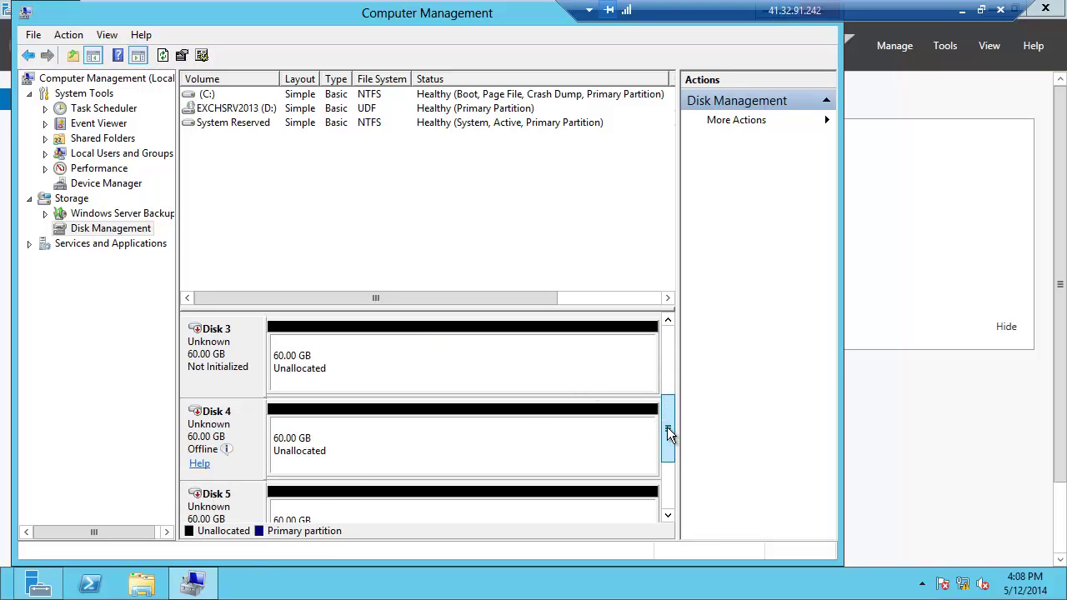
right_click(217, 440)
click(242, 449)
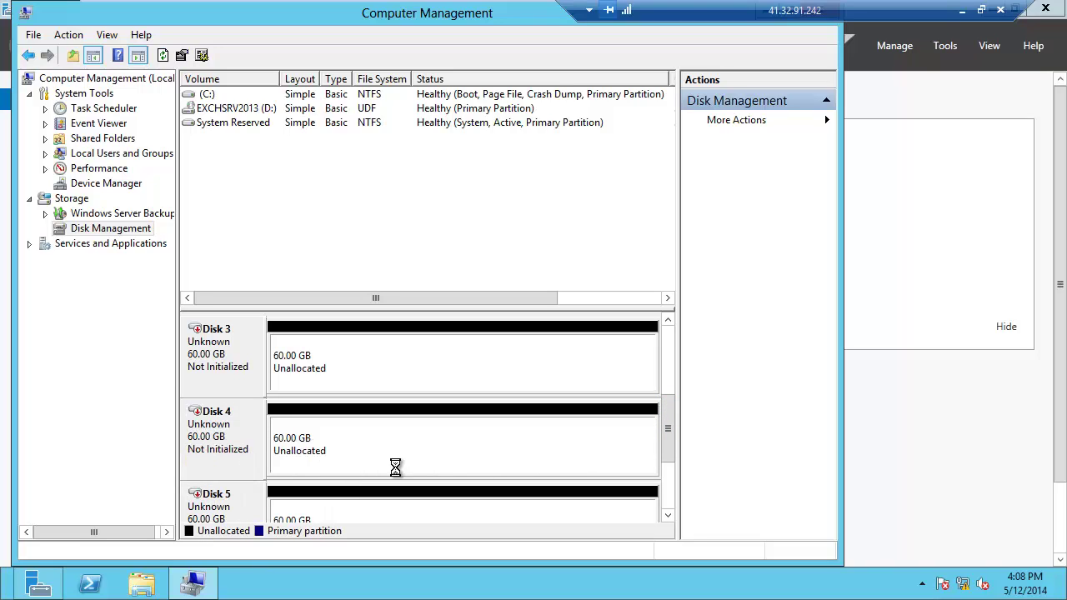
scroll(672, 458, down, 1)
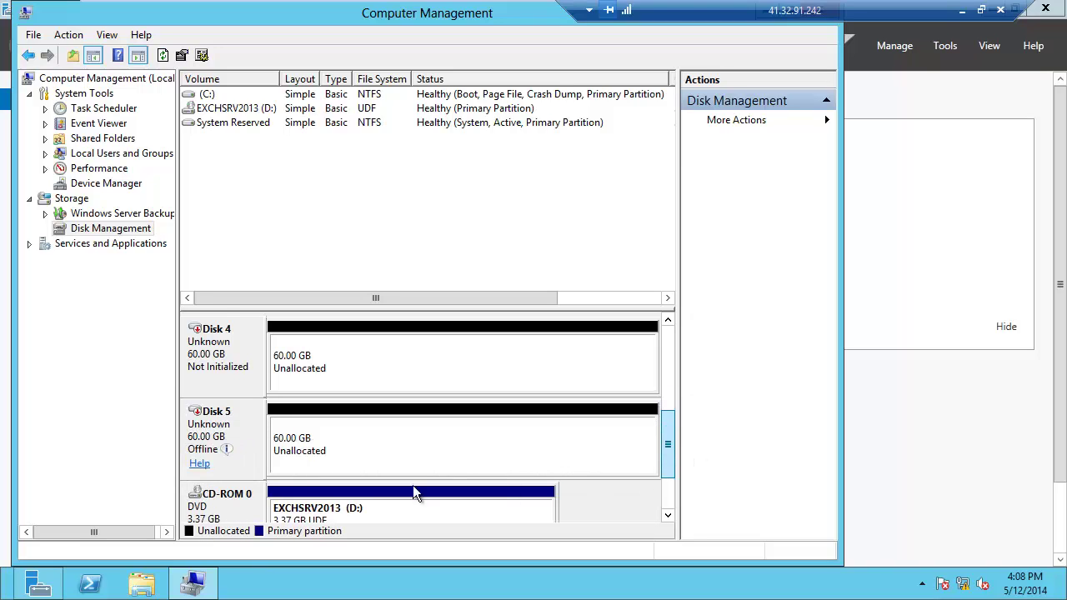
right_click(239, 433)
click(267, 446)
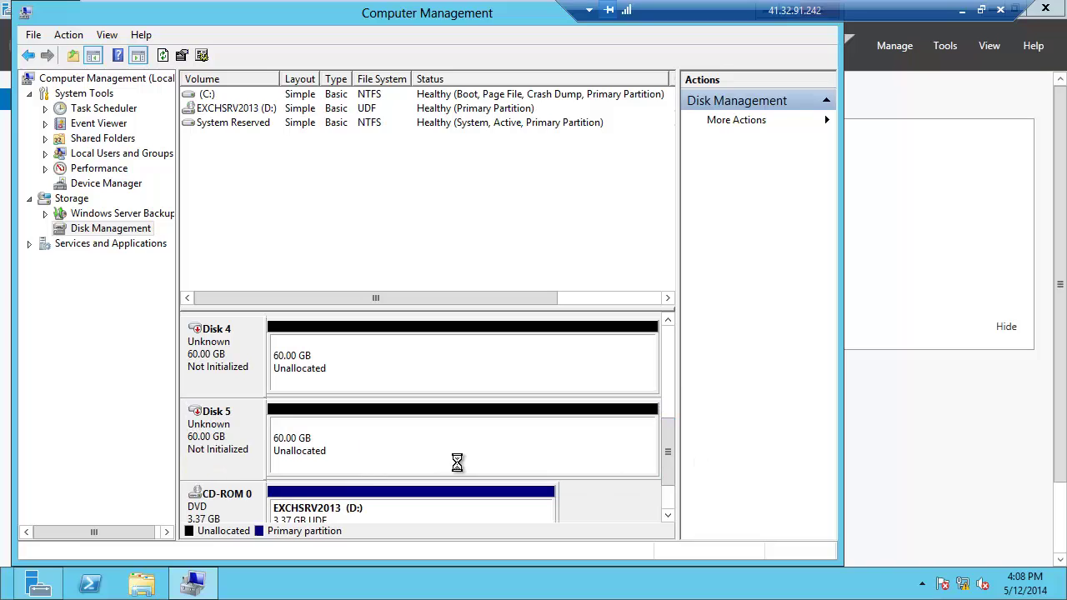
Step: Initialize Disks 1 through 5 with the MBR (Master Boot Record) partition style
right_click(234, 428)
click(263, 439)
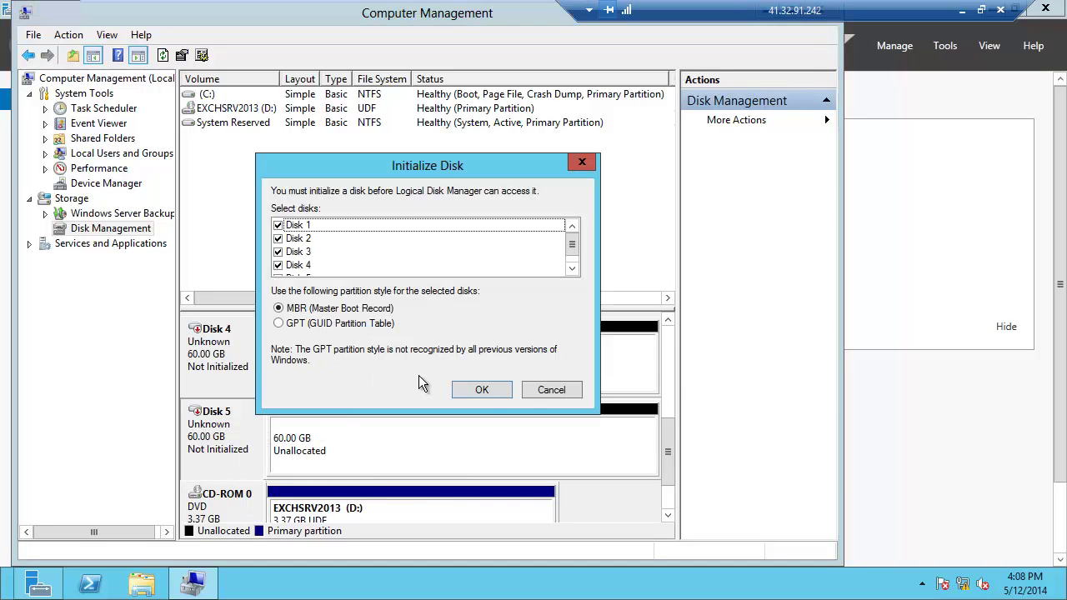
click(482, 389)
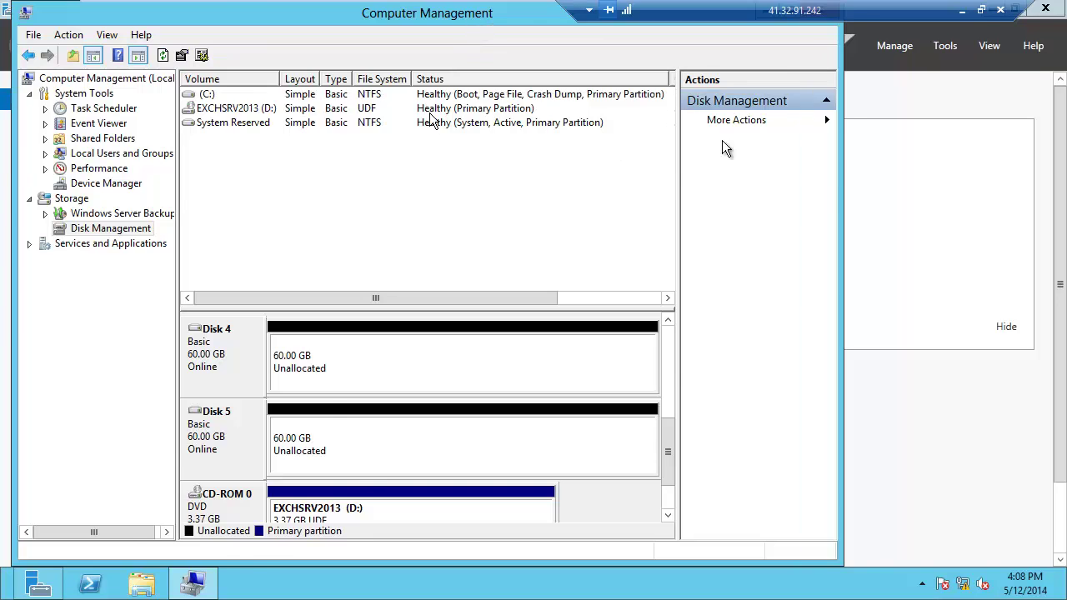
Step: Close Computer Management and show the Storage Pools page of File and Storage Services in Server Manager
drag(722, 12, 722, 100)
click(786, 100)
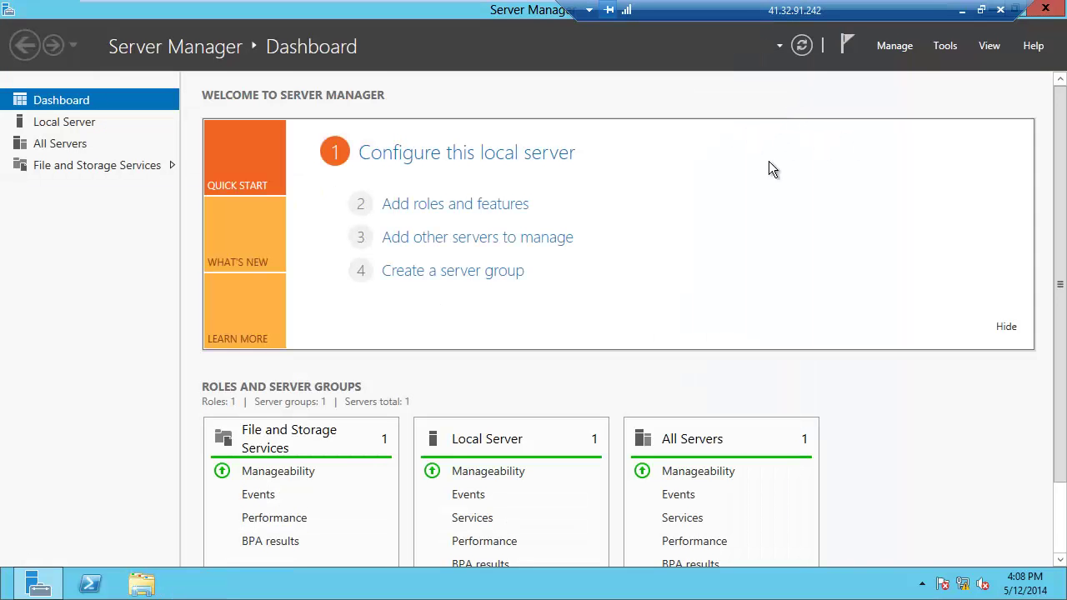
click(83, 166)
click(94, 171)
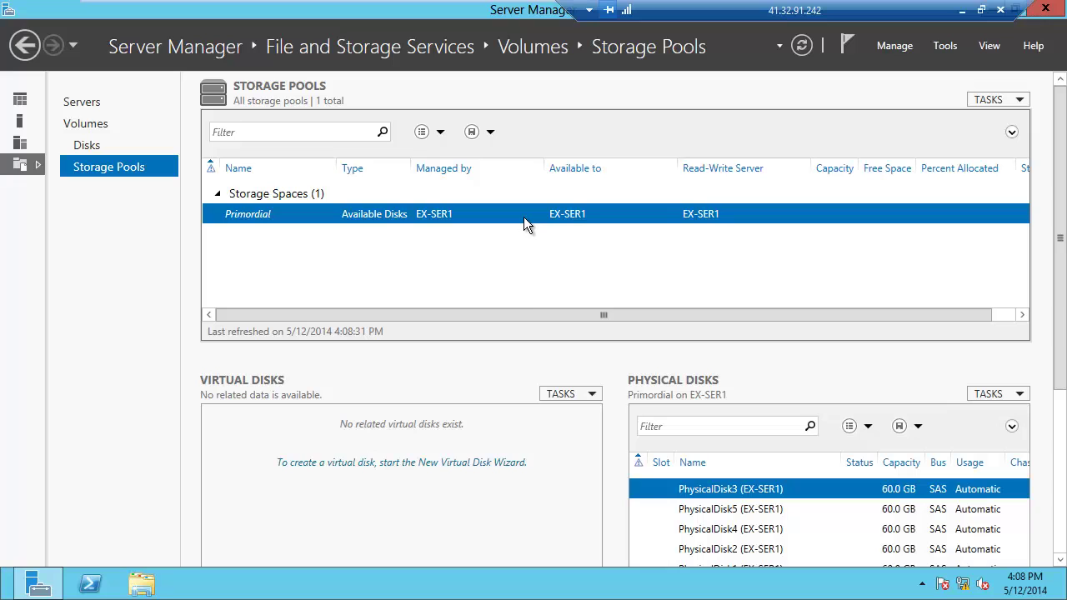
Step: Start a new storage pool from the Primordial available disks and name it "exchange database"
right_click(522, 220)
click(507, 227)
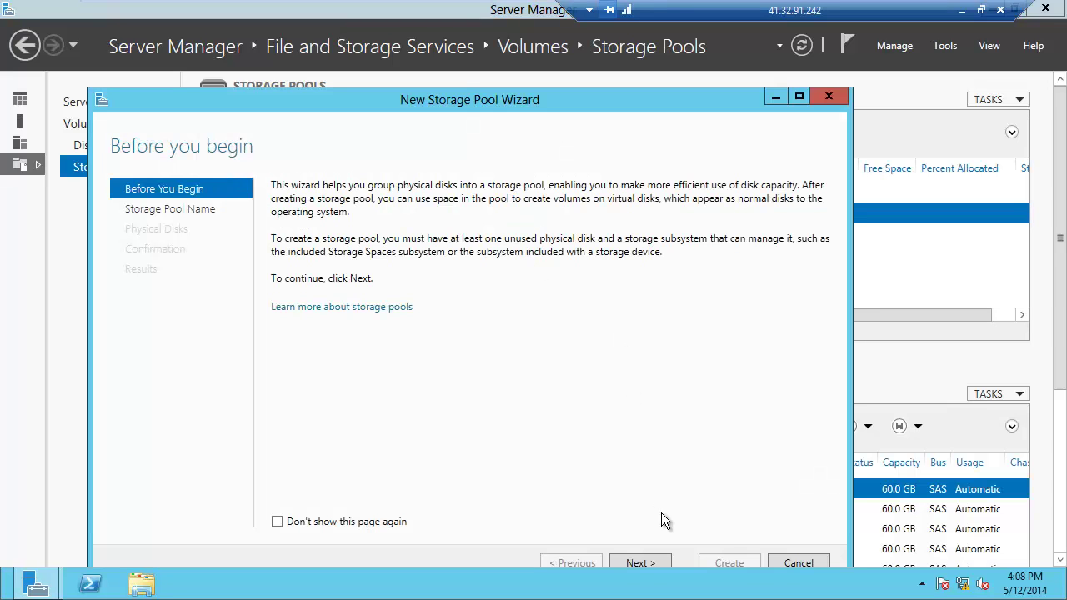
click(659, 563)
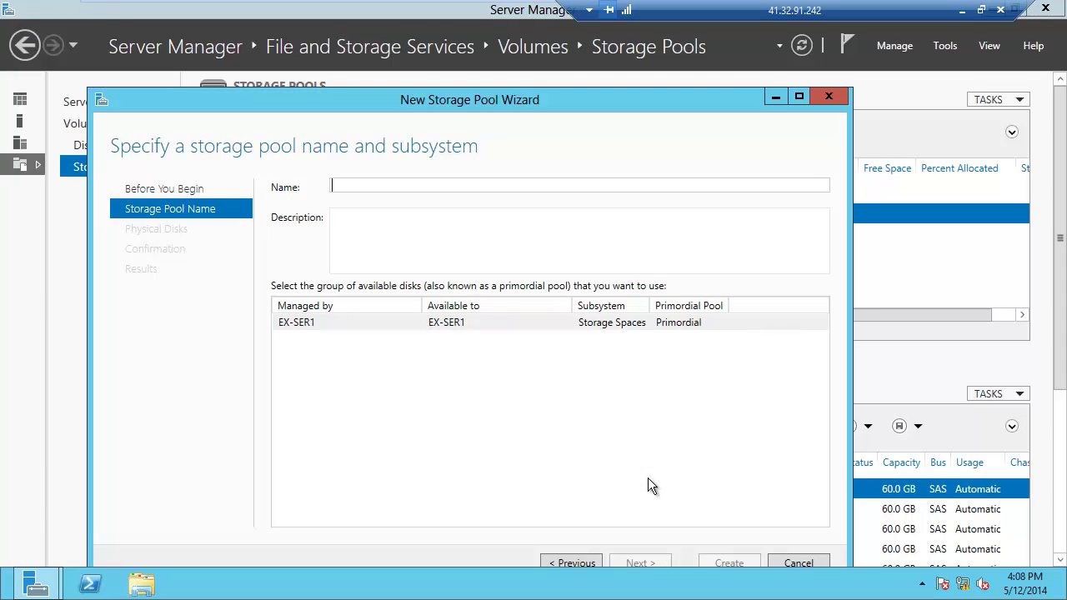
text(exchange)
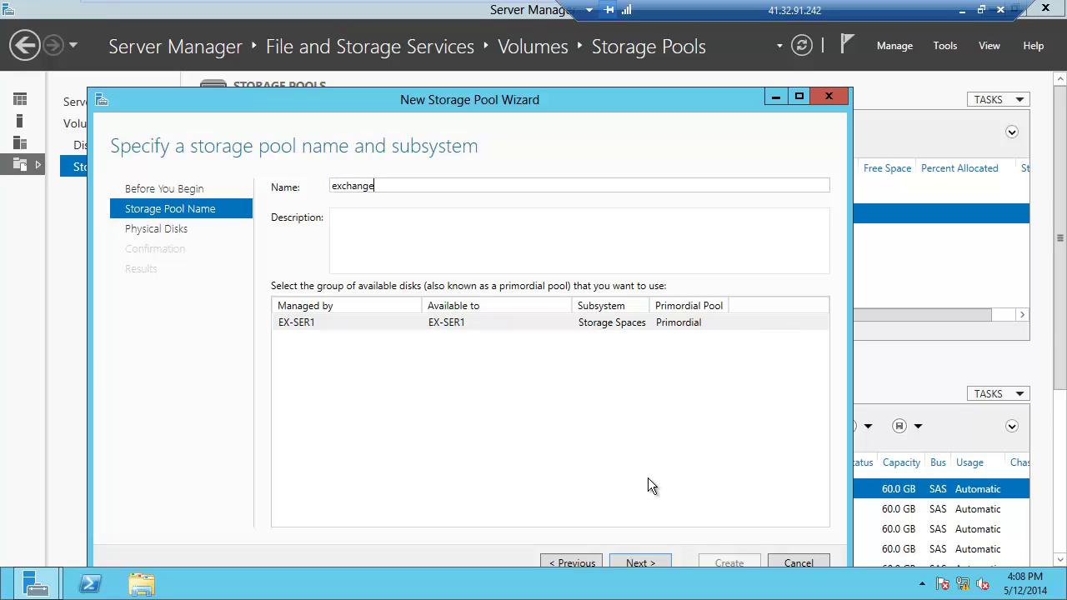
text( databased)
click(655, 563)
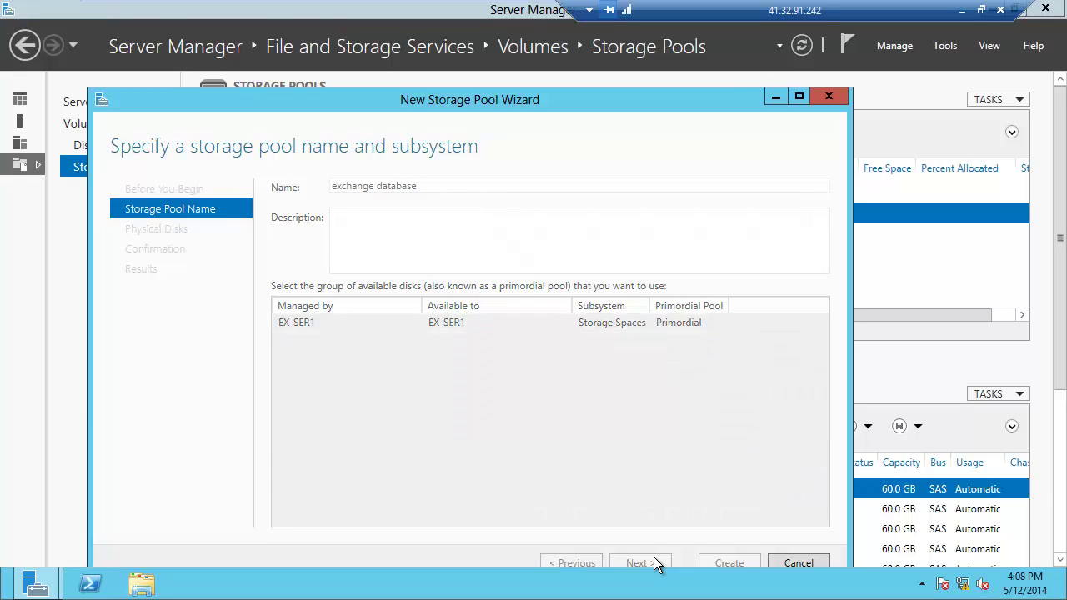
Step: Include all five 60 GB physical disks with Automatic allocation and create the storage pool
click(283, 240)
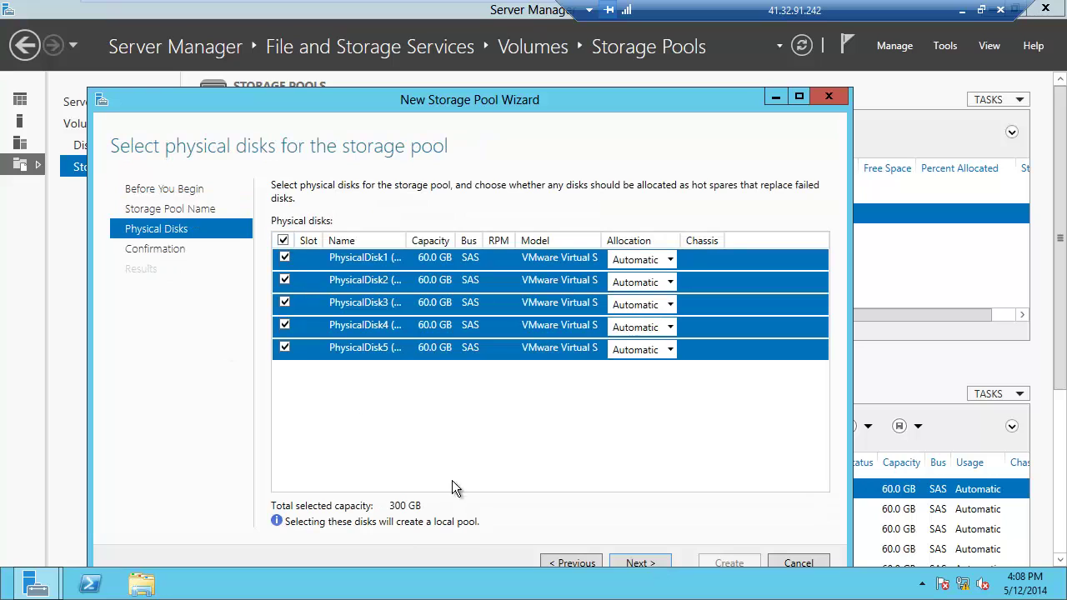
click(646, 563)
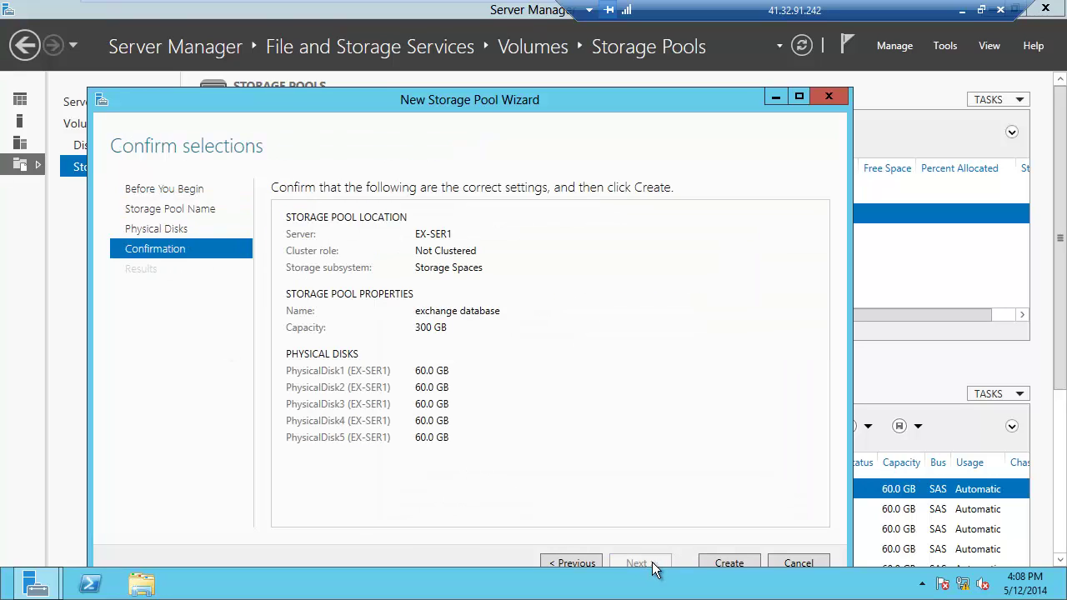
click(729, 564)
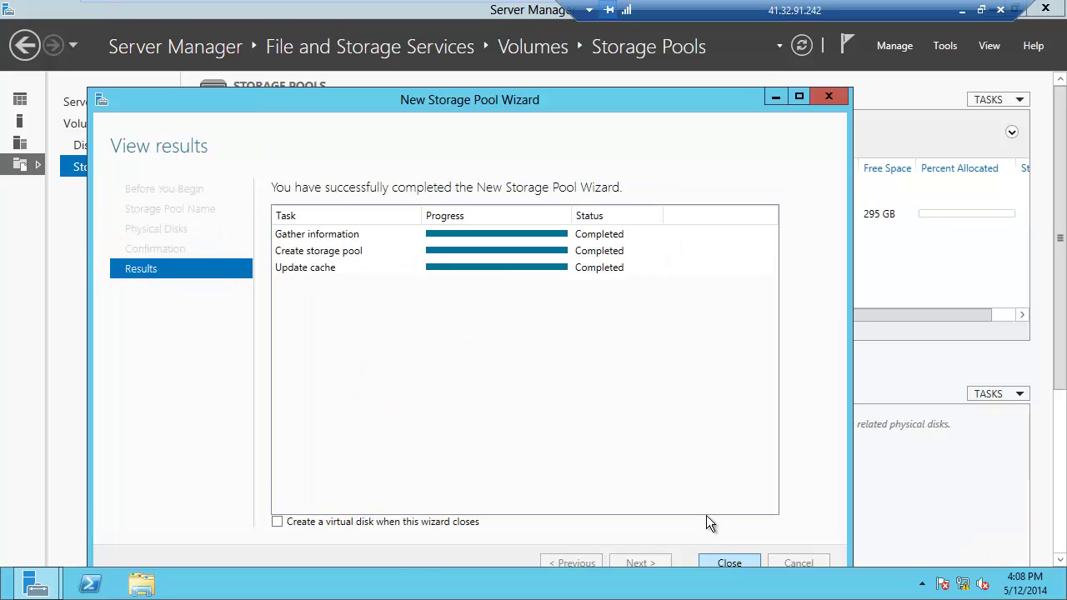
Step: Finish the pool wizard with virtual disk creation enabled, and name the new virtual disk "EXchnage data"
click(410, 525)
click(731, 564)
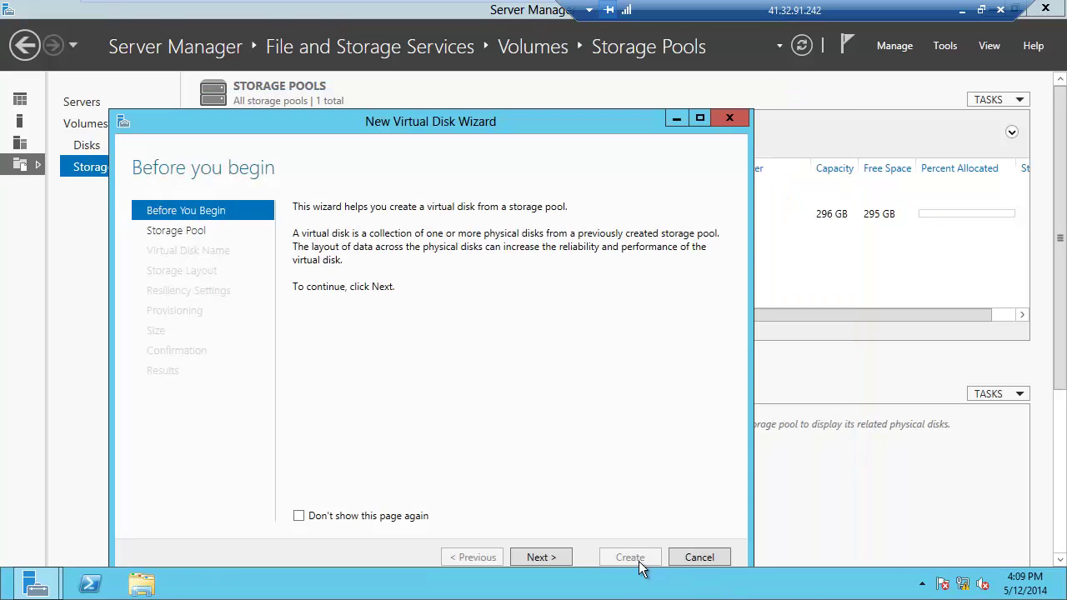
click(557, 558)
click(559, 559)
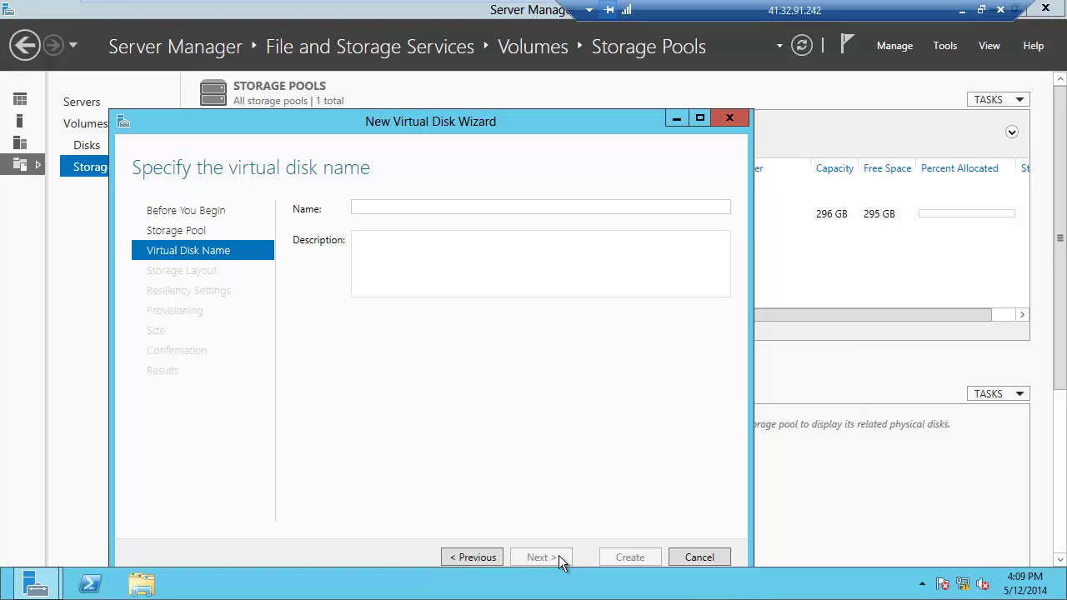
text(EXchnage)
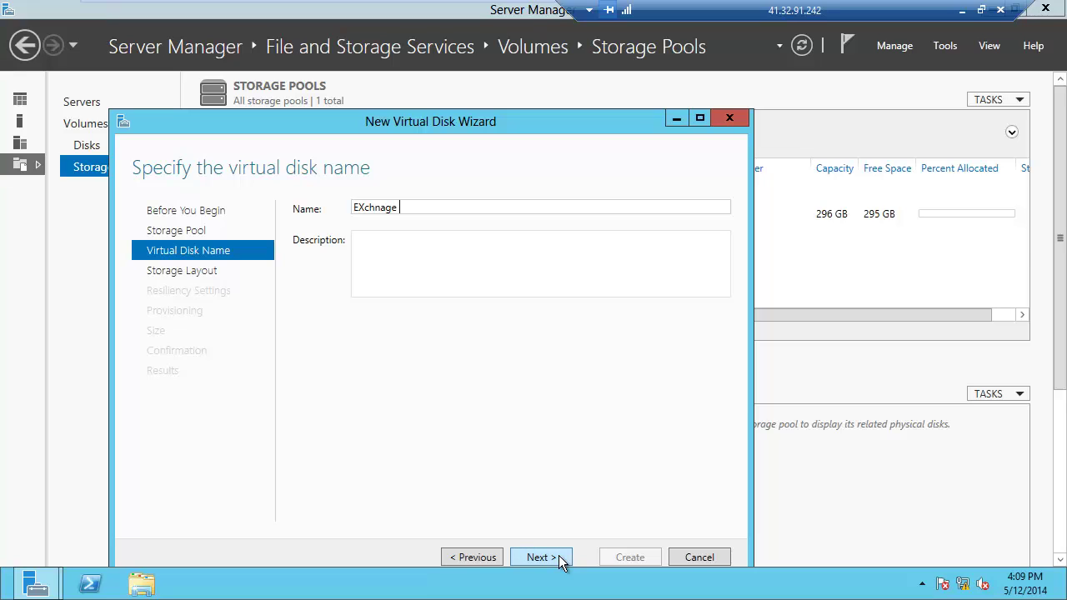
text( data)
click(559, 561)
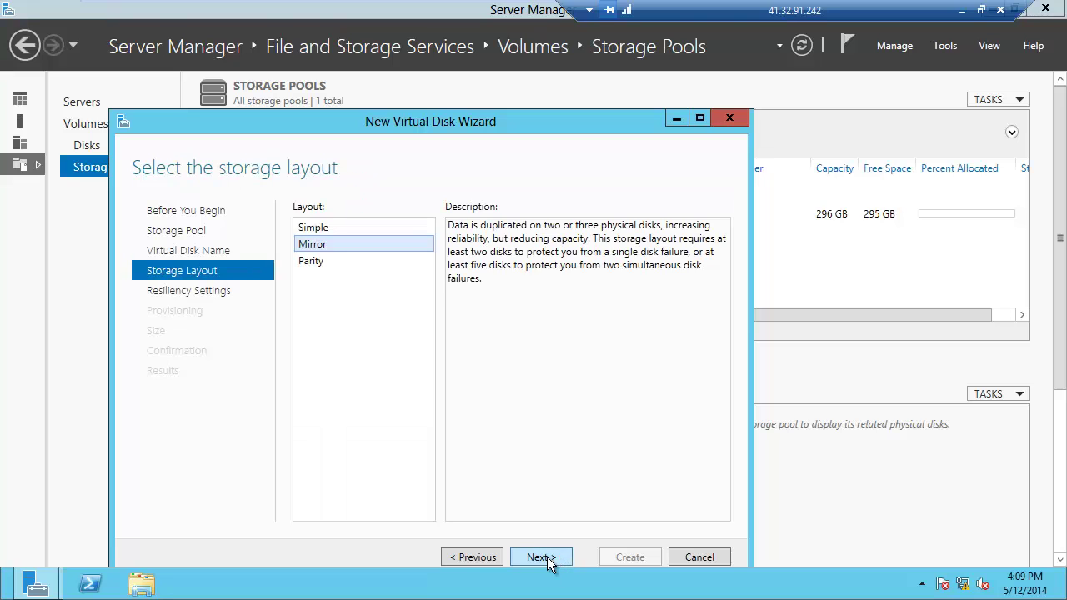
Step: Create the virtual disk with the Parity layout, Fixed provisioning and the maximum size
click(315, 264)
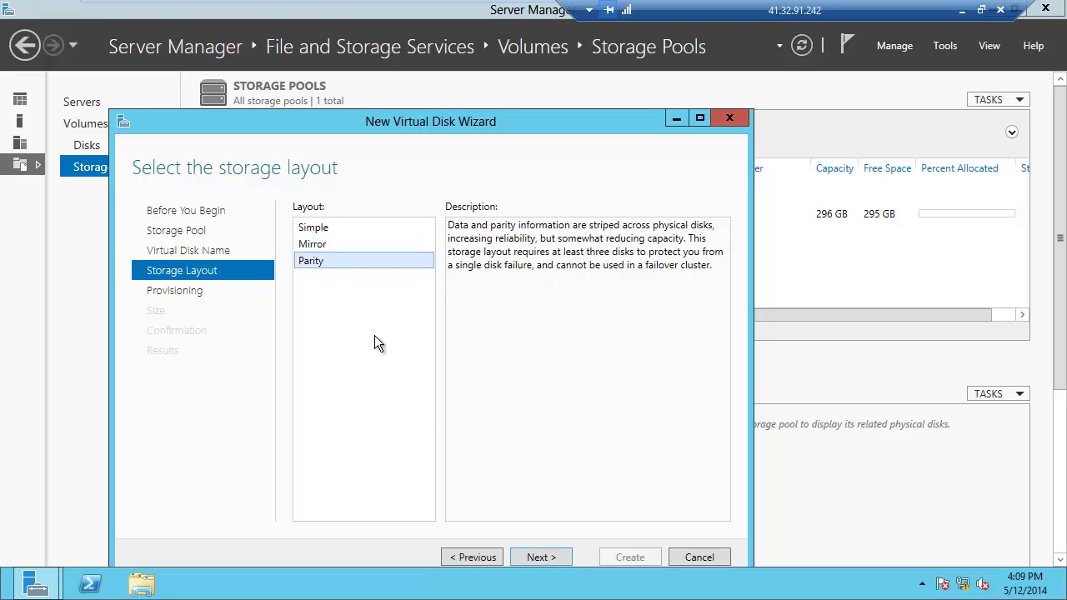
click(537, 557)
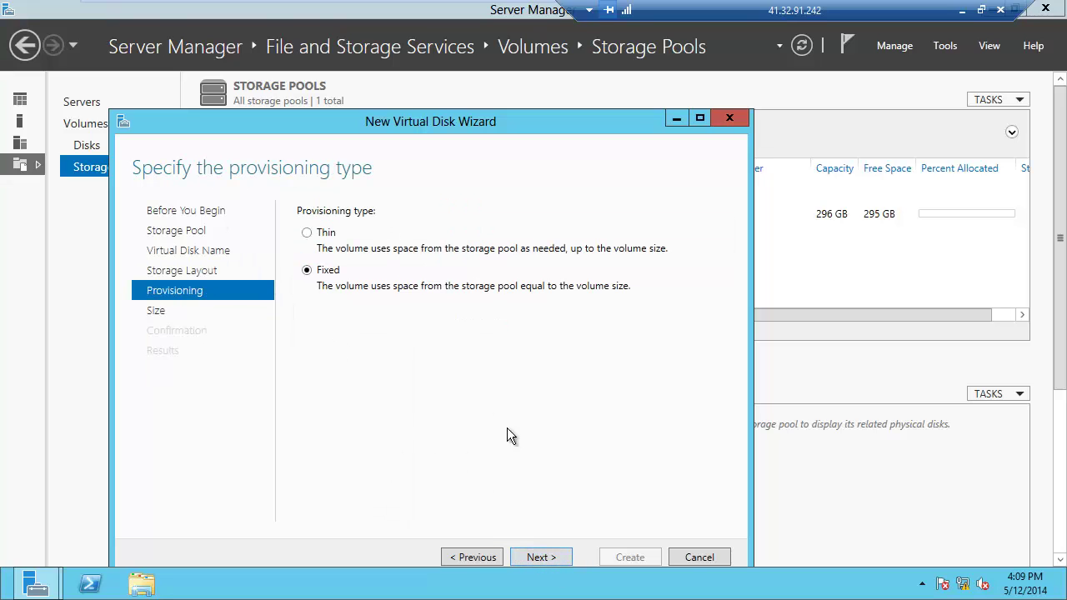
click(541, 557)
click(336, 389)
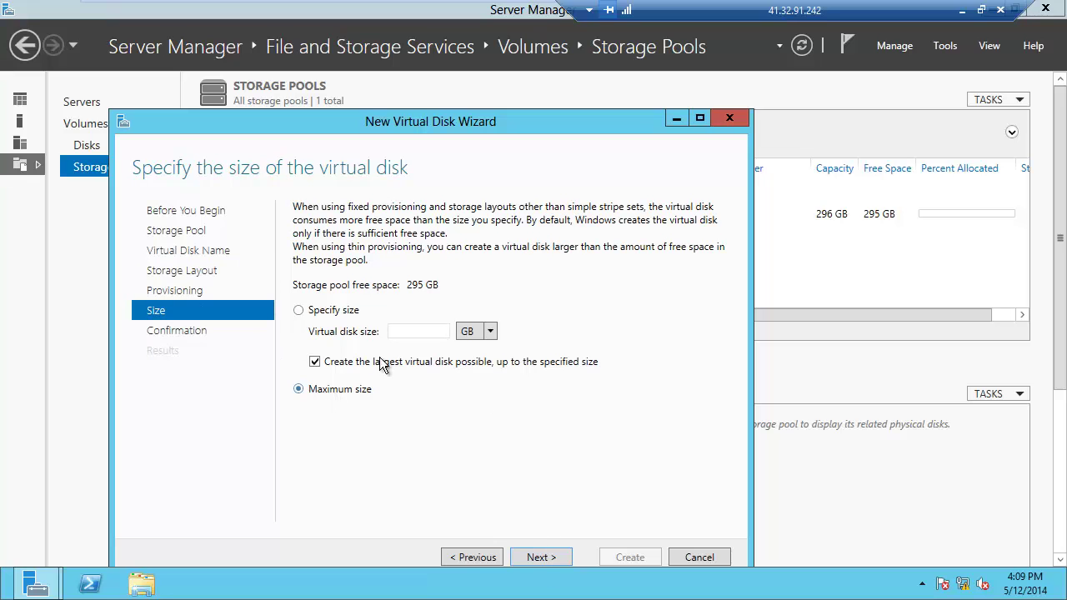
click(556, 561)
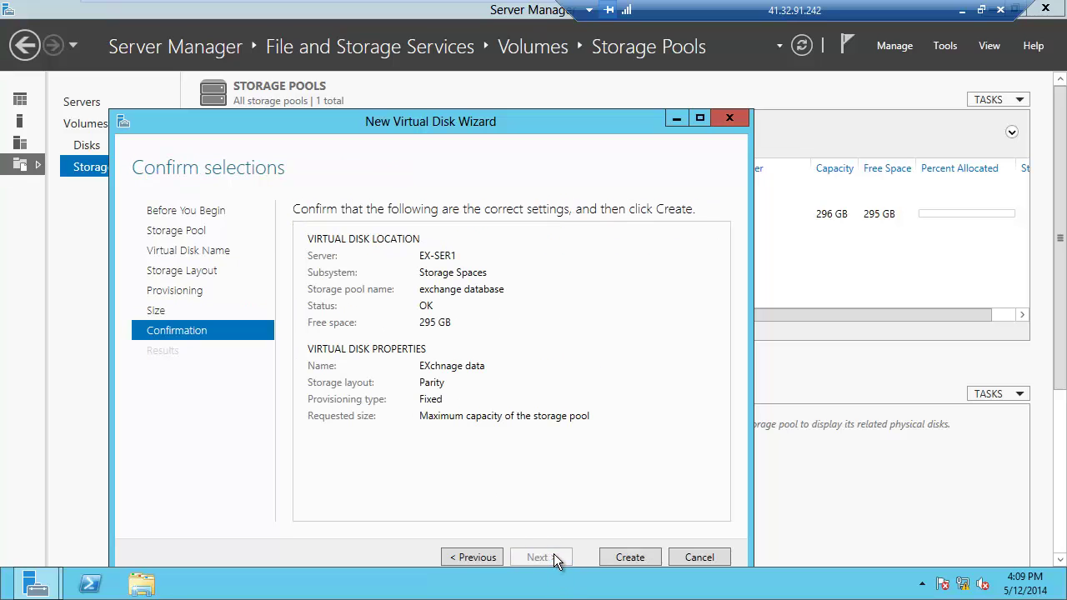
click(631, 557)
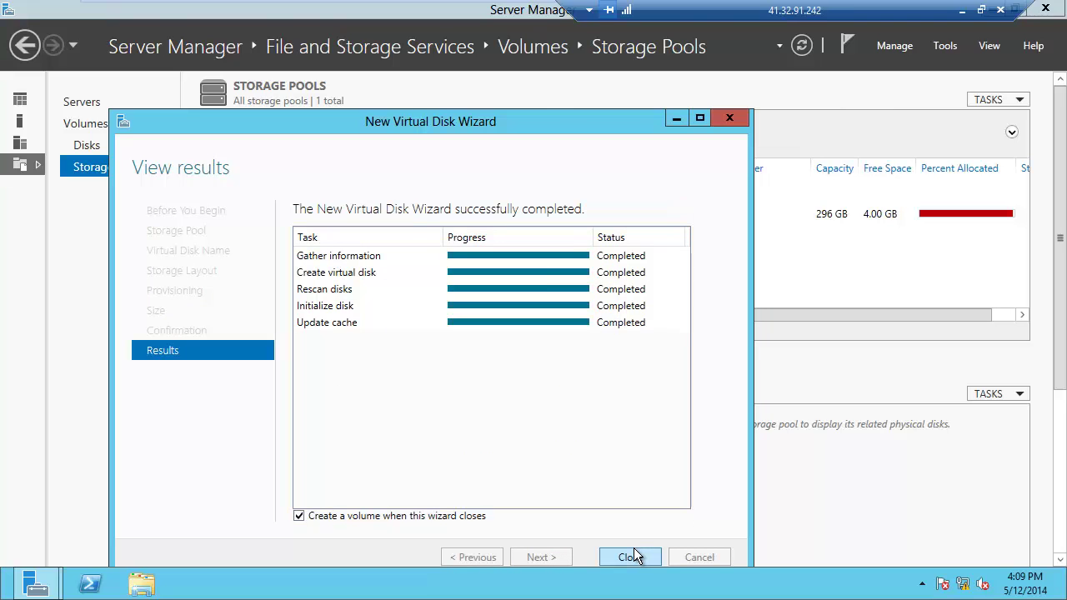
Step: Create a 232 GB NTFS volume on the "EXchnage data" virtual disk with drive letter E, default allocation unit size and label "New Volume"
click(617, 558)
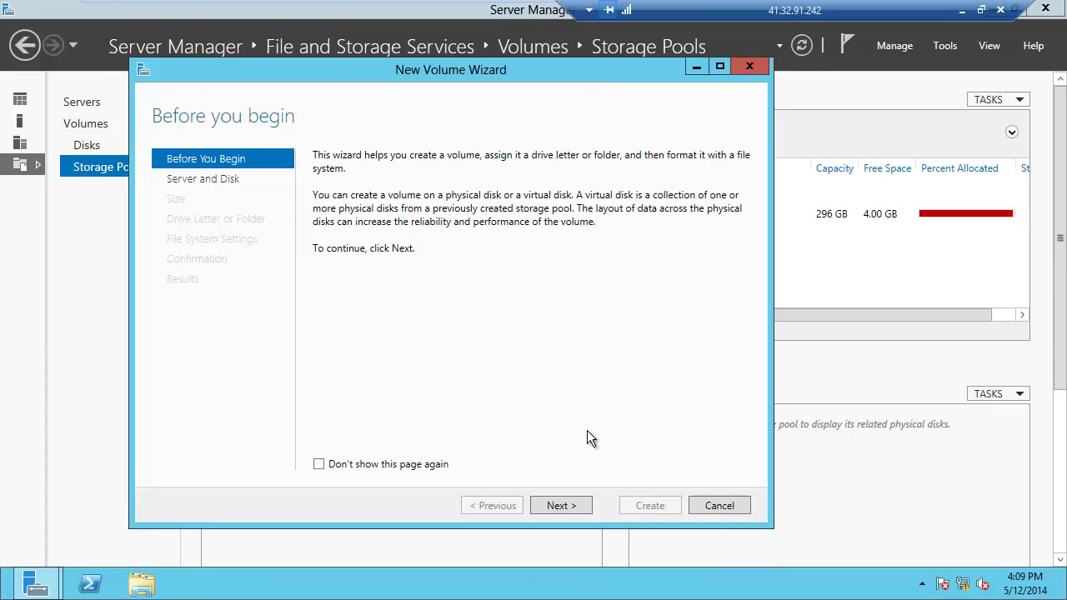
click(569, 505)
click(570, 505)
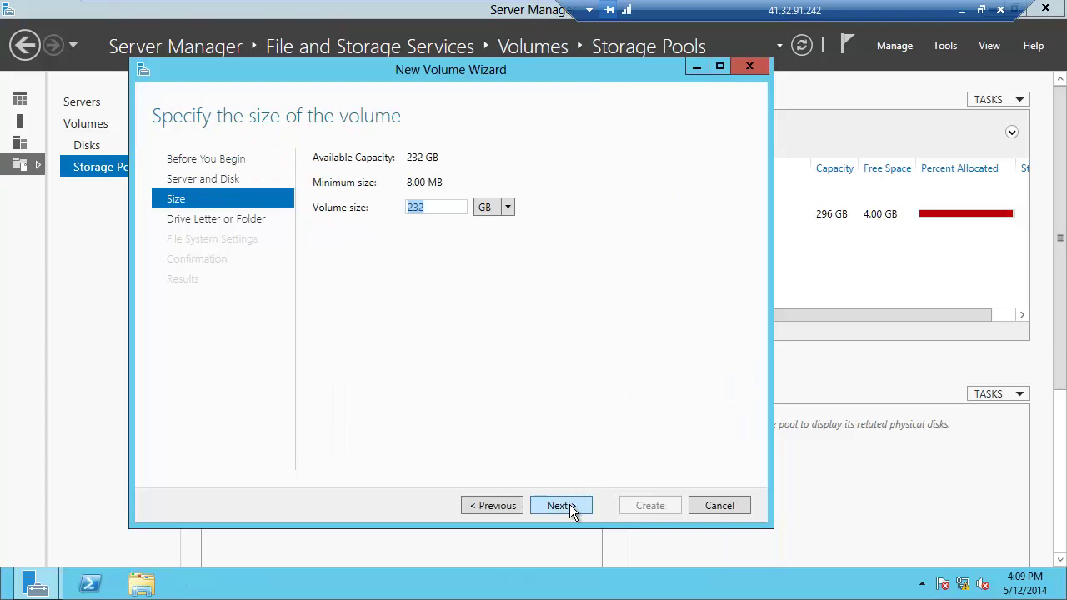
click(558, 506)
click(558, 505)
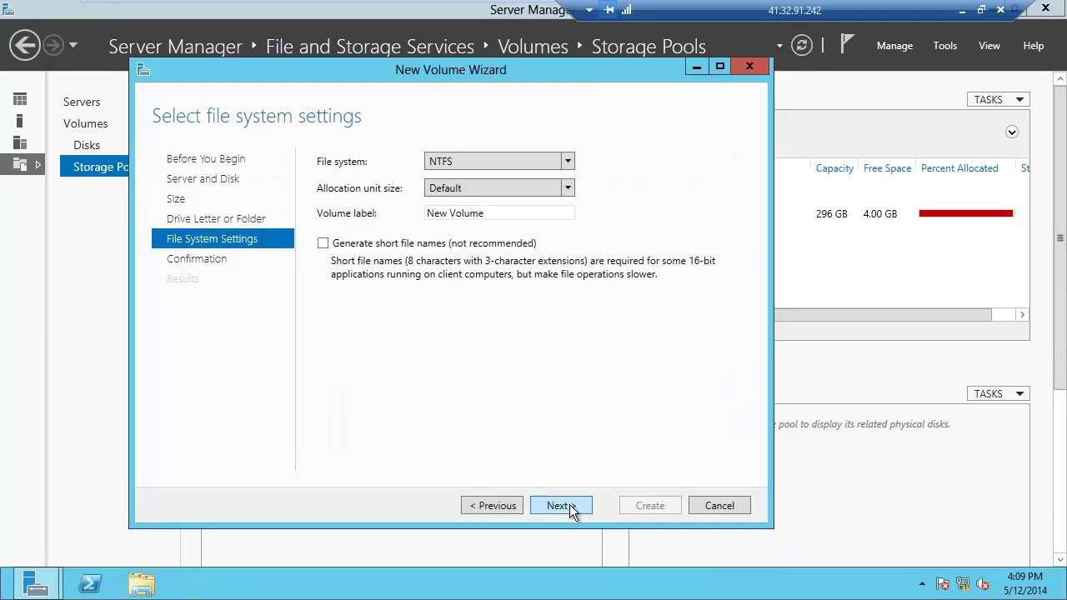
click(571, 510)
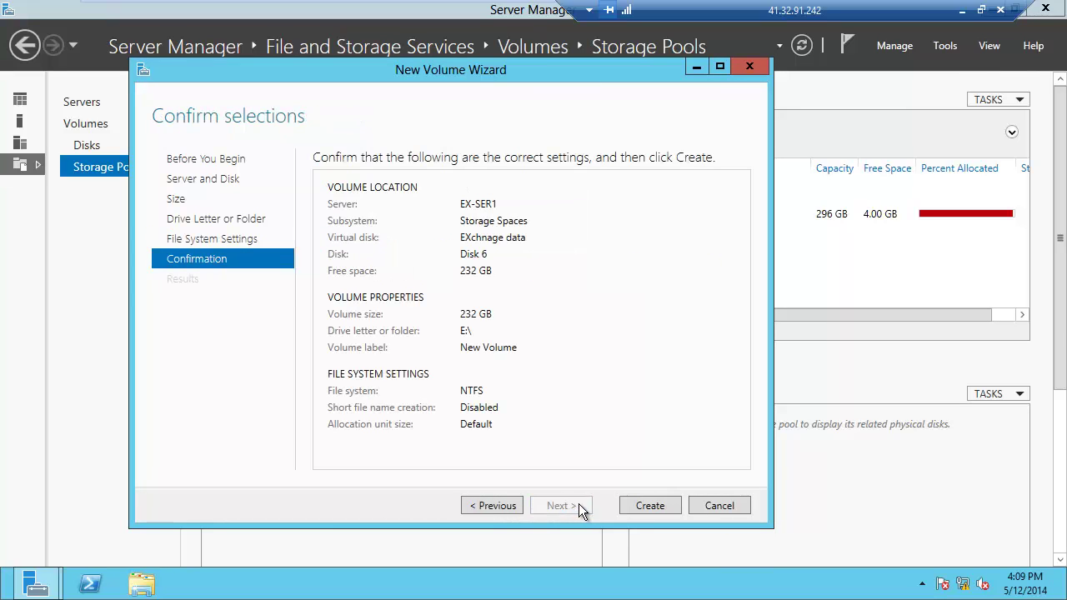
click(624, 503)
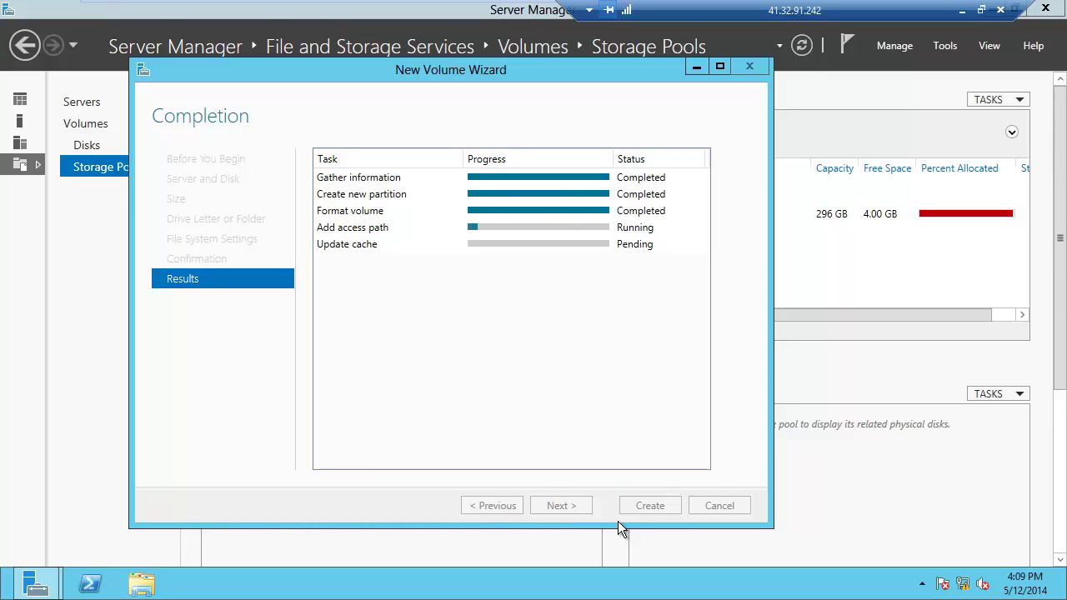
click(629, 506)
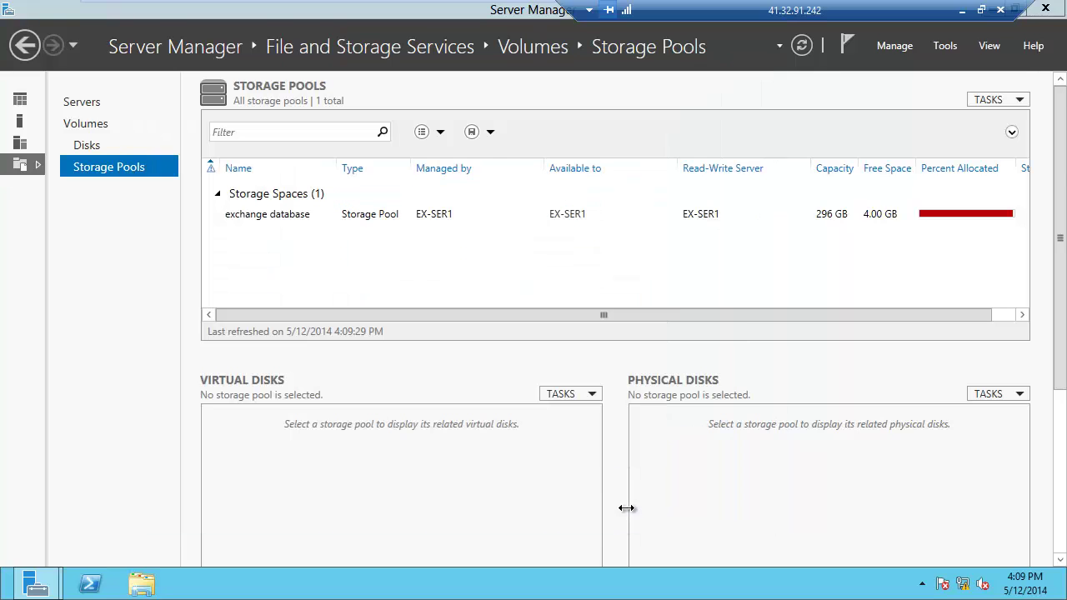
Step: Check the capacity of New Volume (E:) through its properties in File Explorer, and minimize the Explorer window
click(142, 584)
click(268, 329)
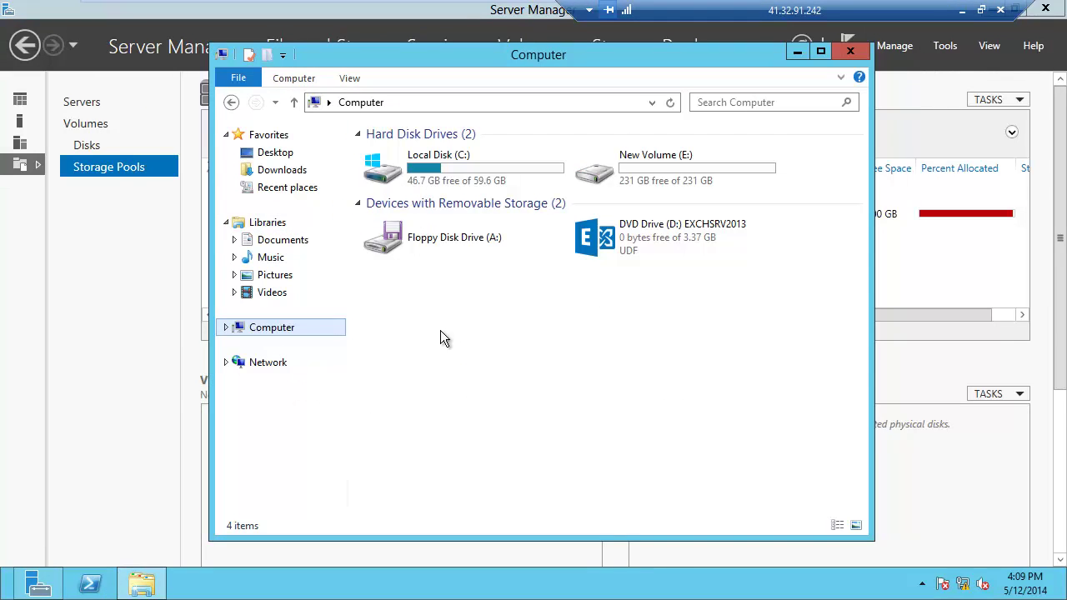
click(667, 183)
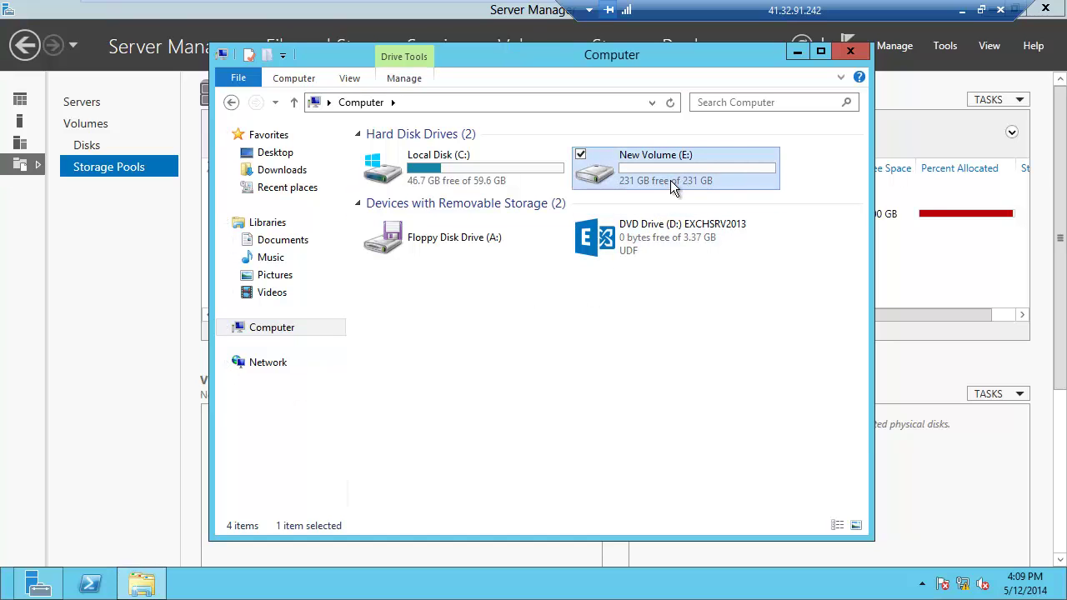
right_click(671, 180)
click(593, 430)
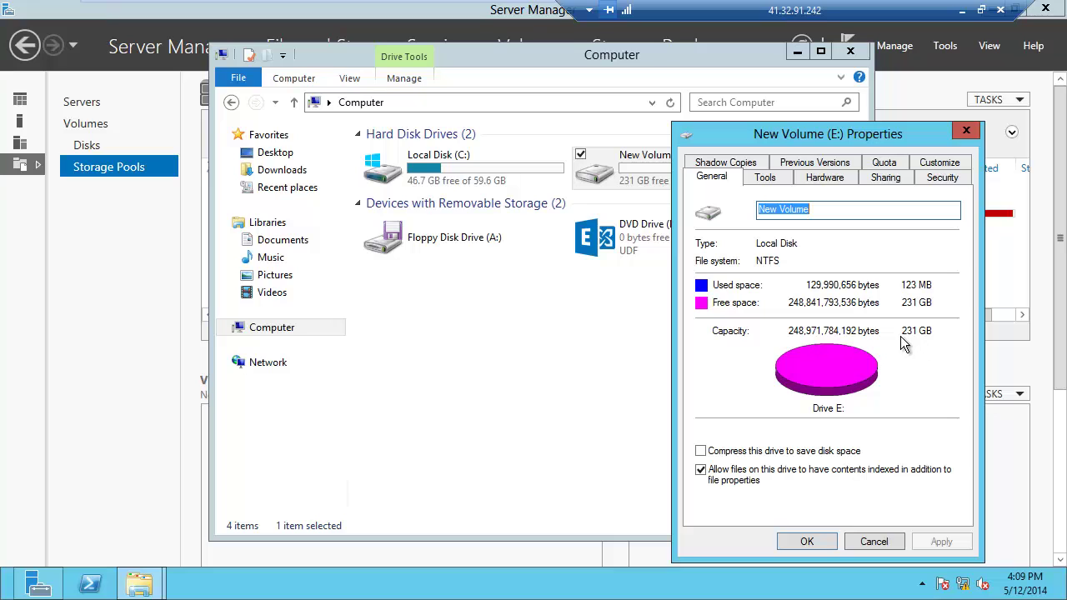
click(807, 542)
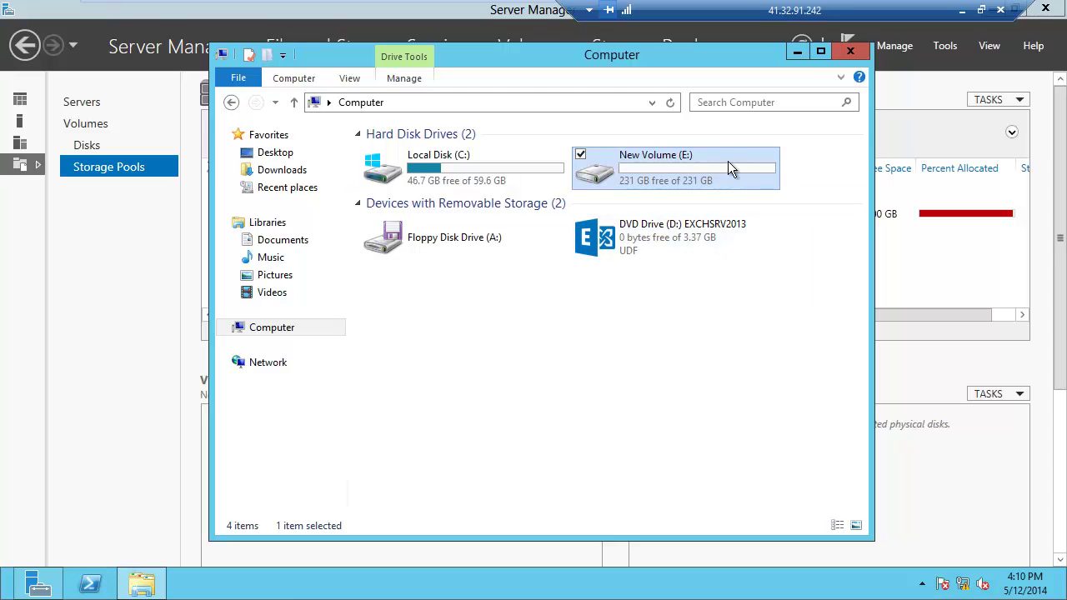
click(799, 52)
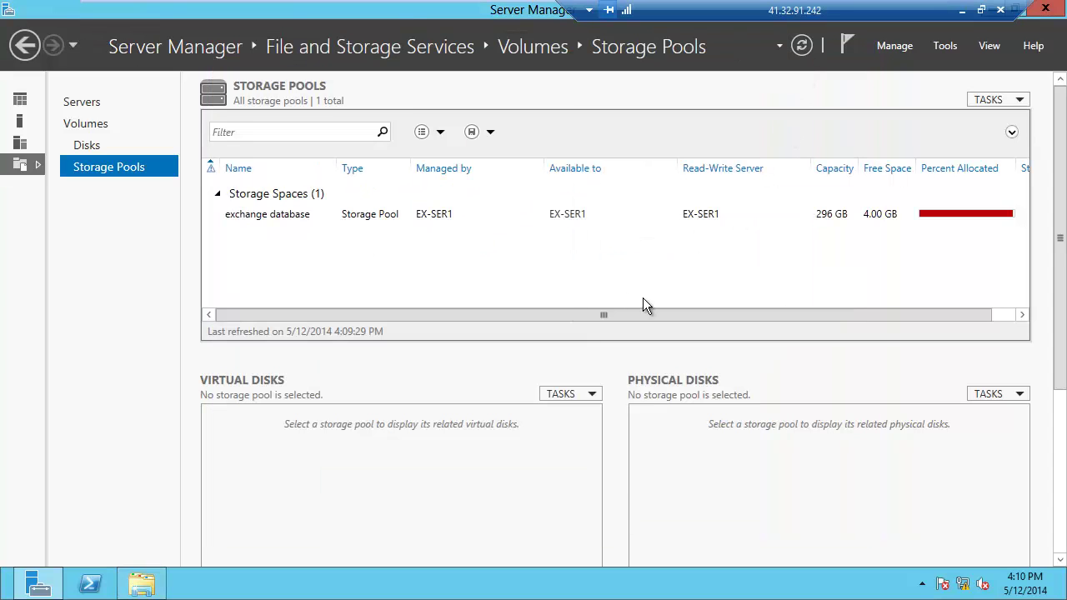
Step: Return to the Server Manager dashboard on the remote server and open Windows PowerShell as administrator
click(34, 101)
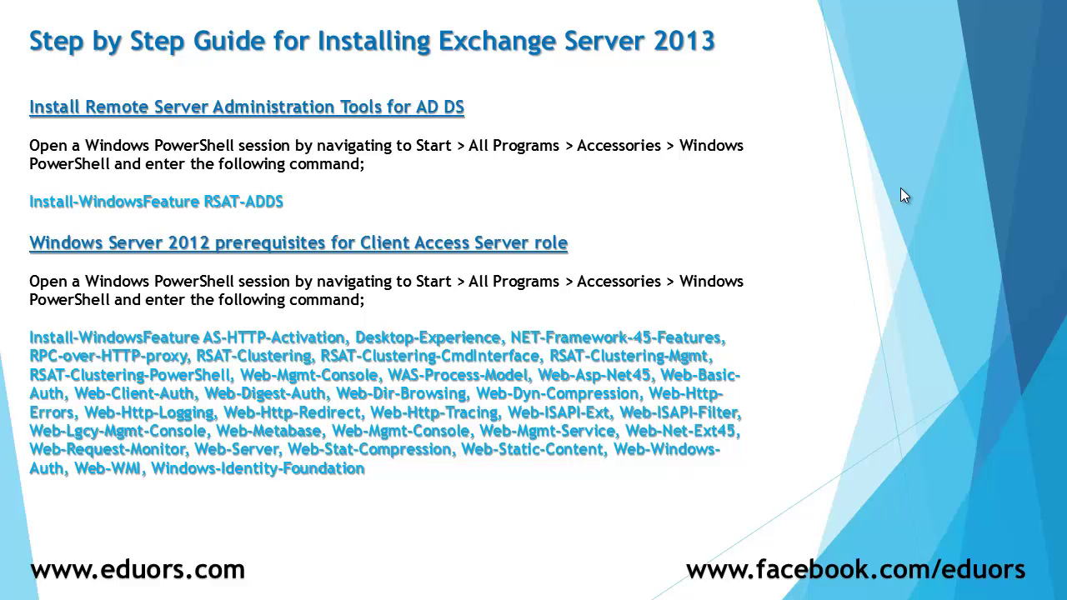
key(Escape)
click(424, 583)
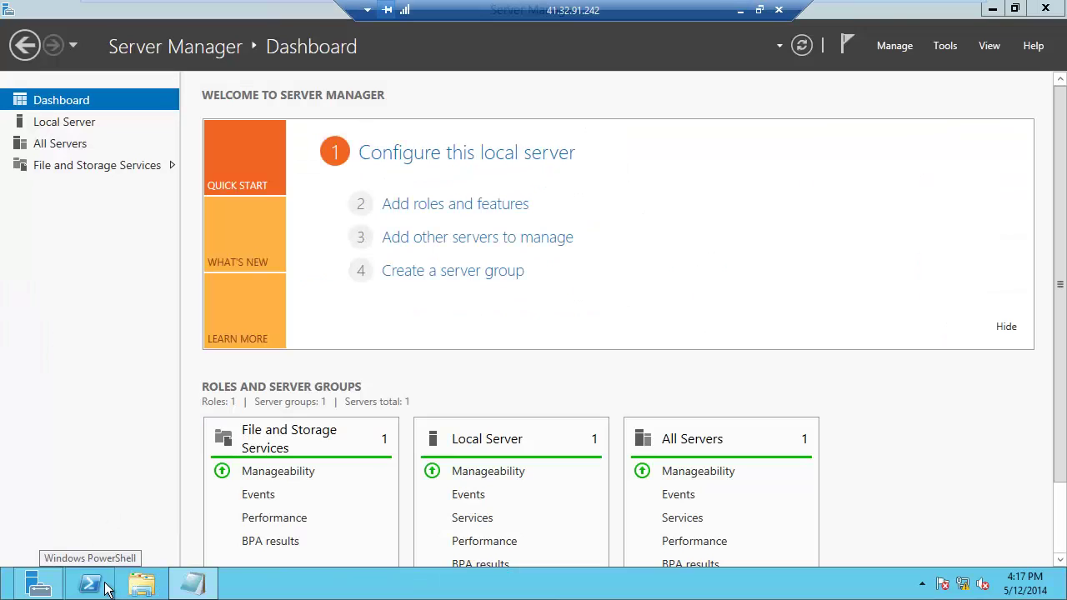
right_click(107, 587)
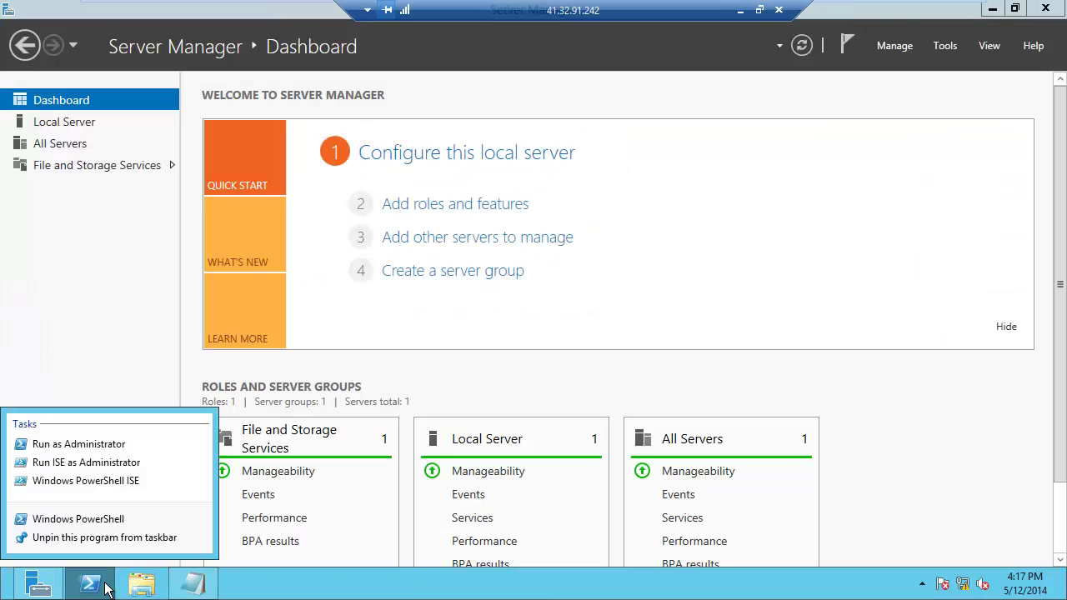
click(83, 445)
Step: Copy "Install-WindowsFeature RSAT-ADDS" from the windows preq notes, run it in PowerShell, and minimize the remote session
click(195, 587)
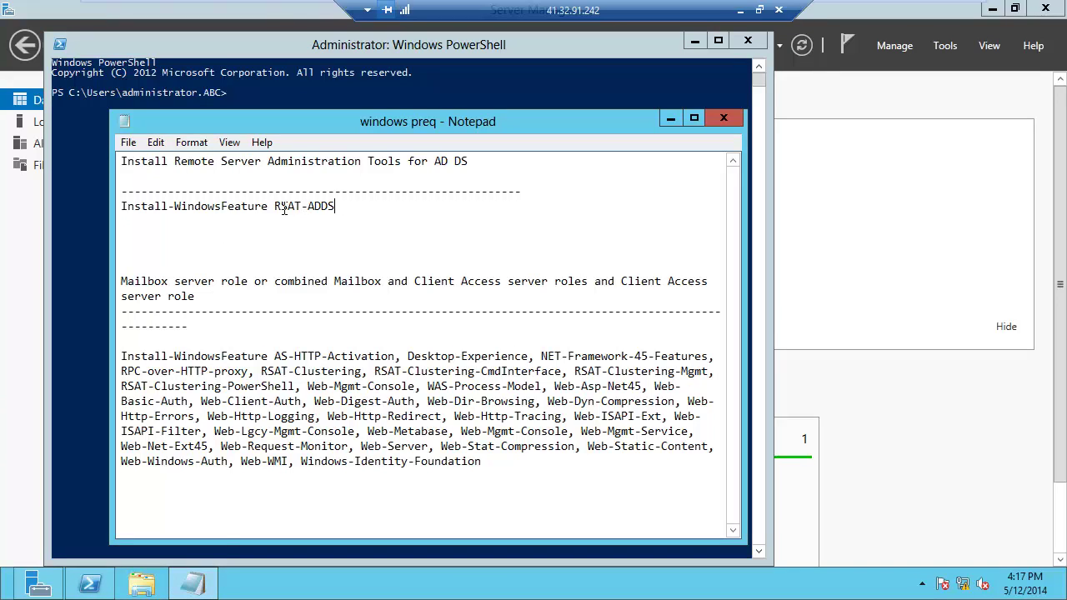
drag(173, 214, 86, 219)
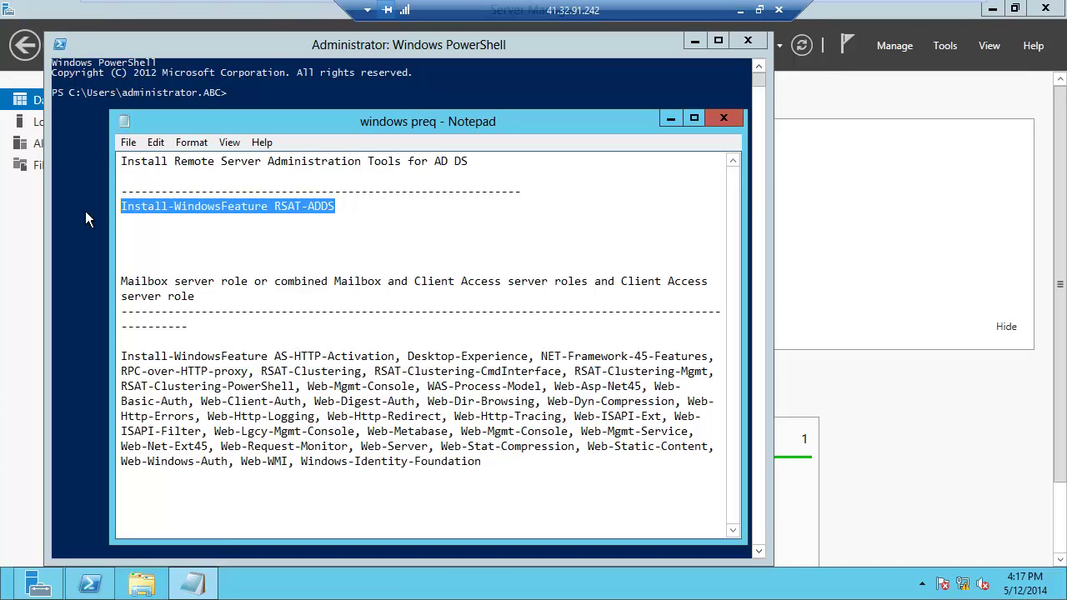
key(ctrl+c)
click(90, 219)
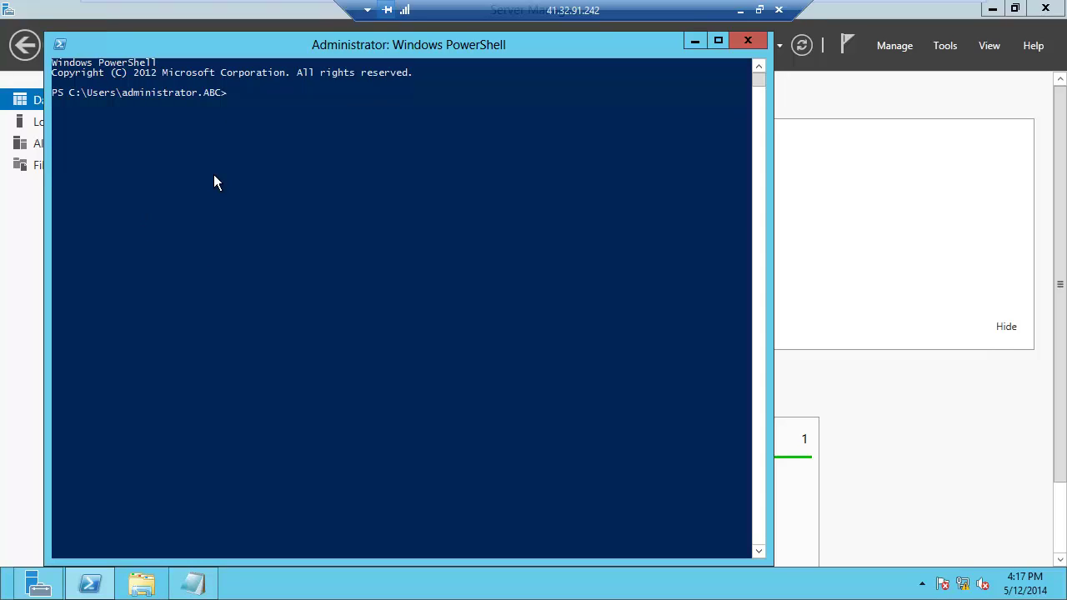
right_click(225, 192)
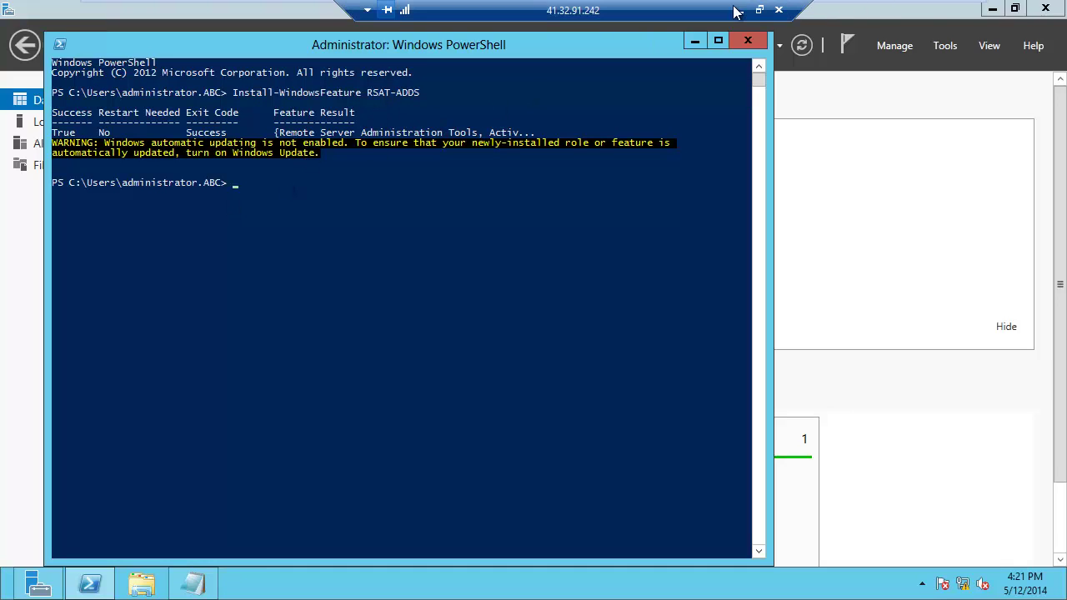
click(739, 17)
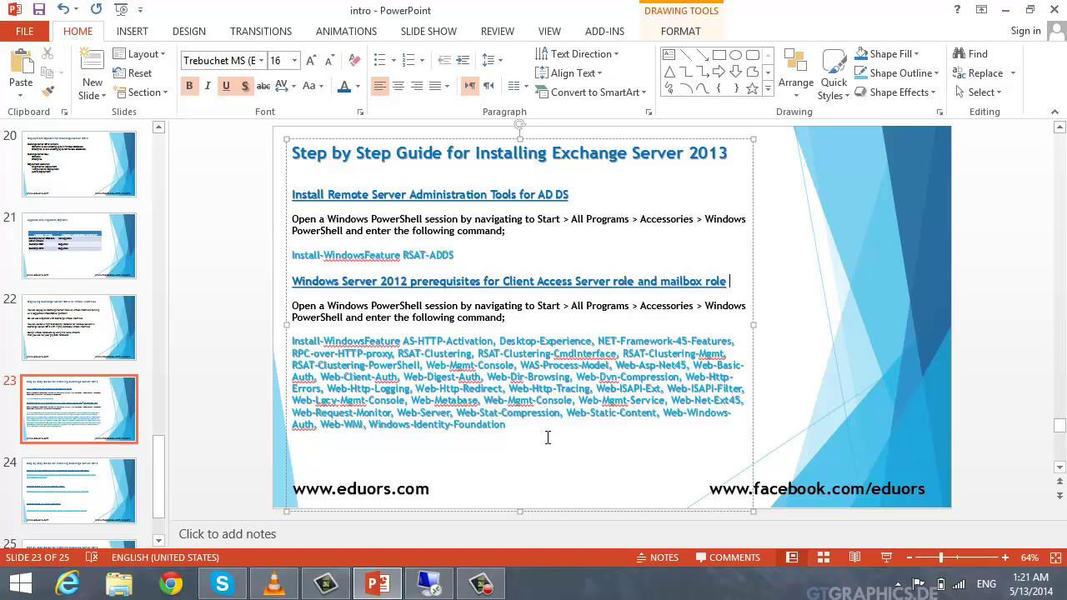
Step: Switch back to the remote server session and open a new Windows PowerShell window as administrator
click(429, 583)
right_click(90, 583)
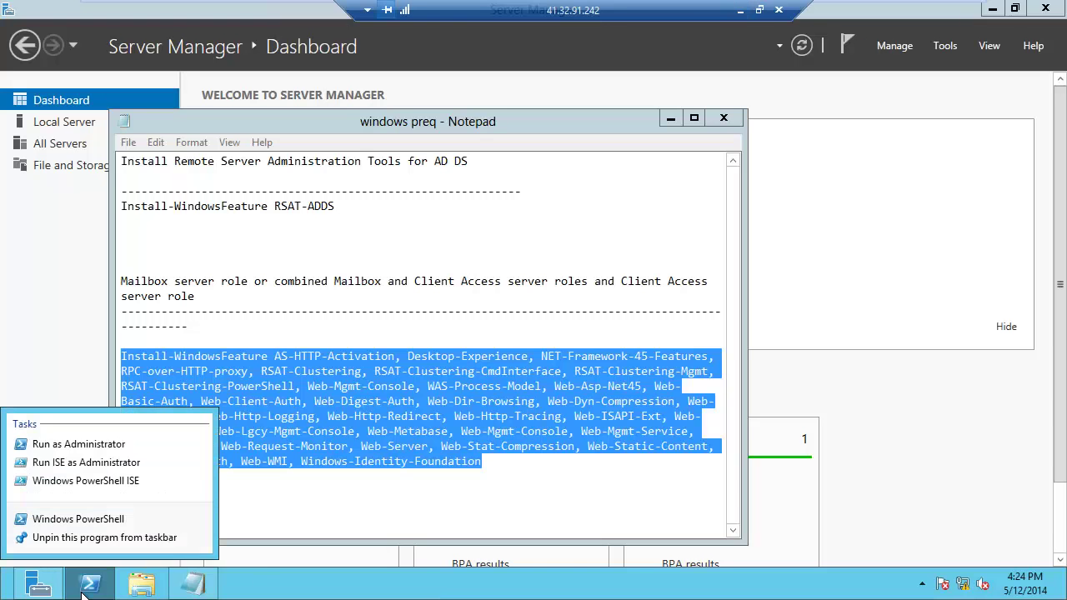
click(95, 450)
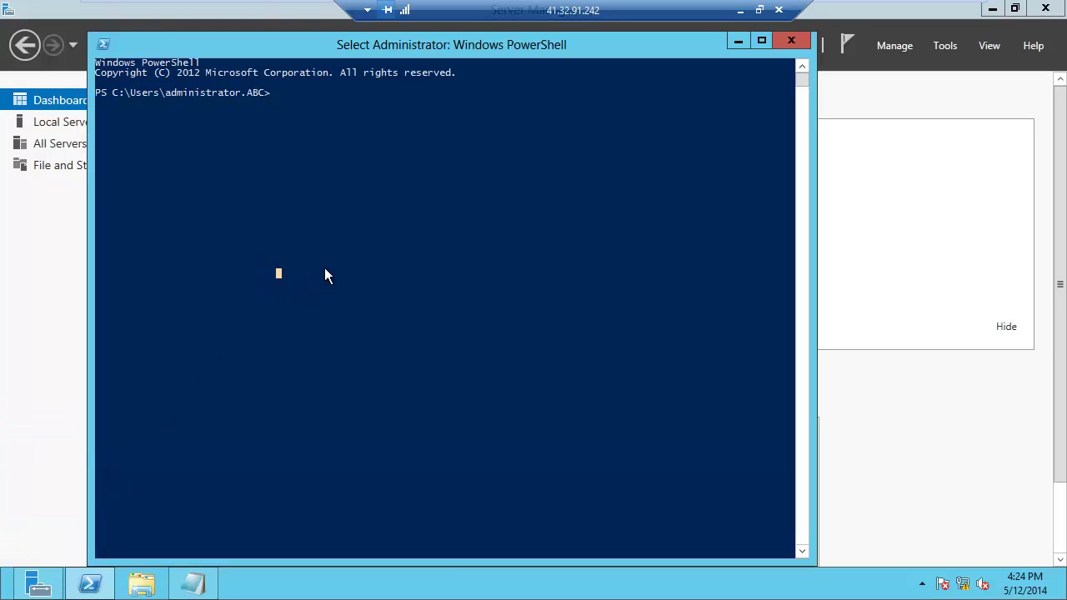
key(Escape)
Step: Copy the Install-WindowsFeature command for the combined Mailbox and Client Access roles from the windows preq notes and run it in PowerShell
click(198, 582)
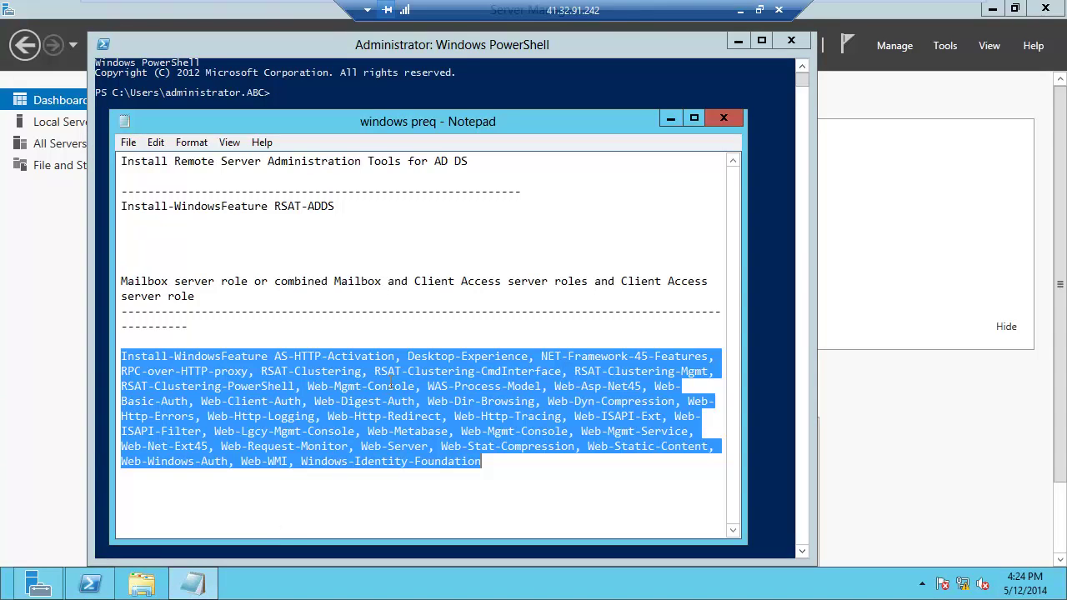
right_click(390, 394)
click(209, 226)
click(435, 103)
right_click(434, 102)
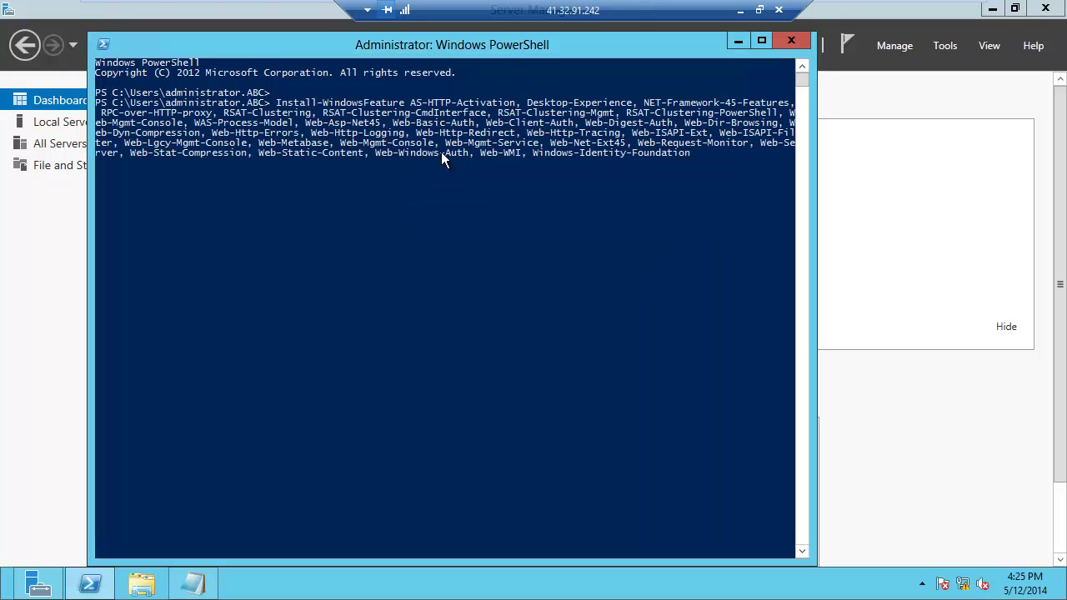
key(Return)
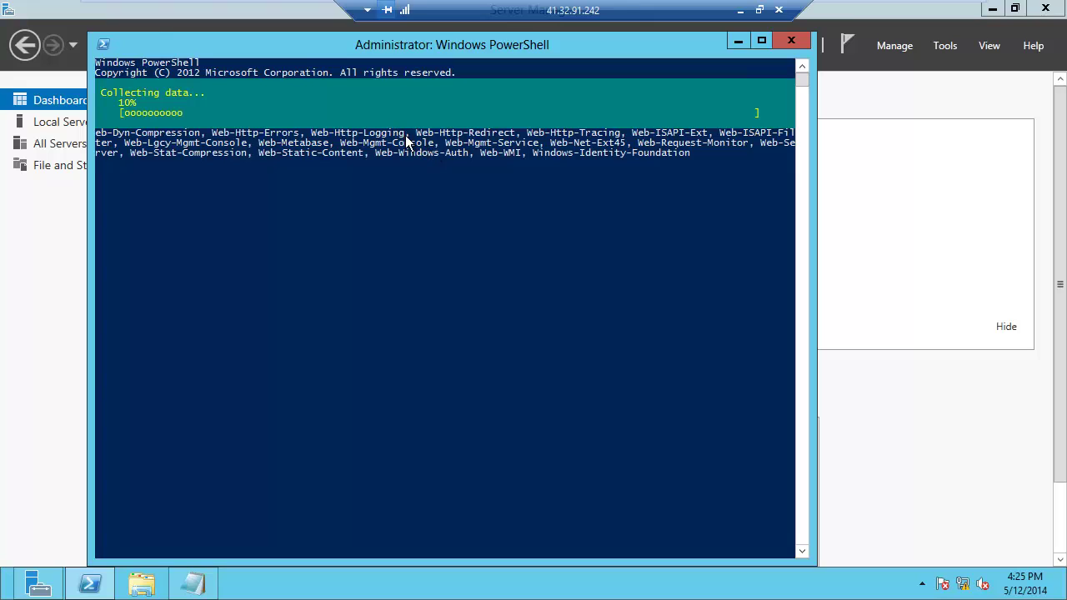
Step: Minimize the remote session, switch to Chrome on the local computer and open the Google home page
click(740, 10)
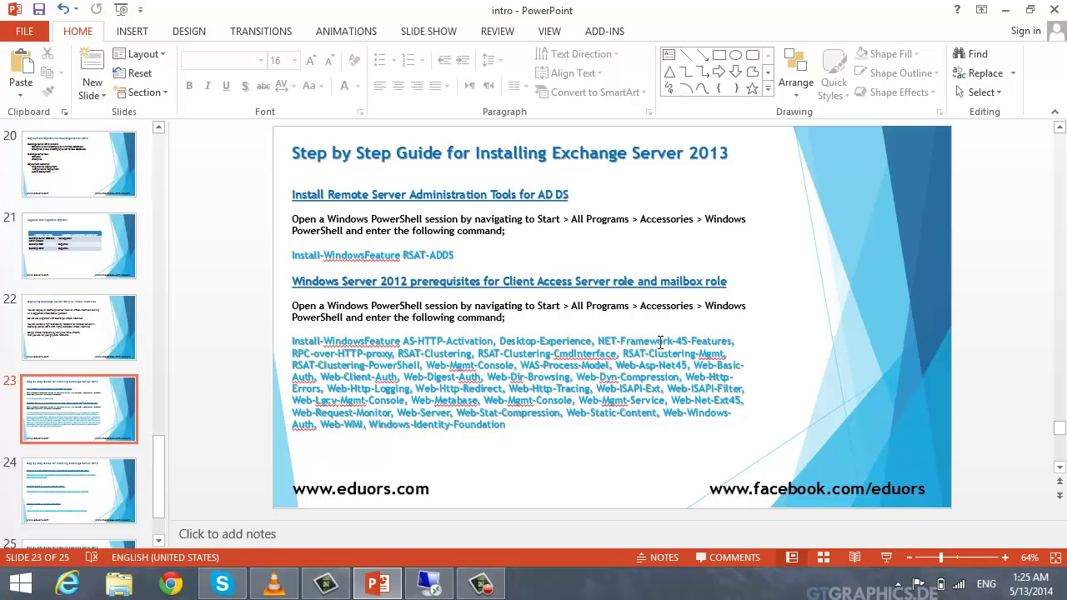
click(187, 589)
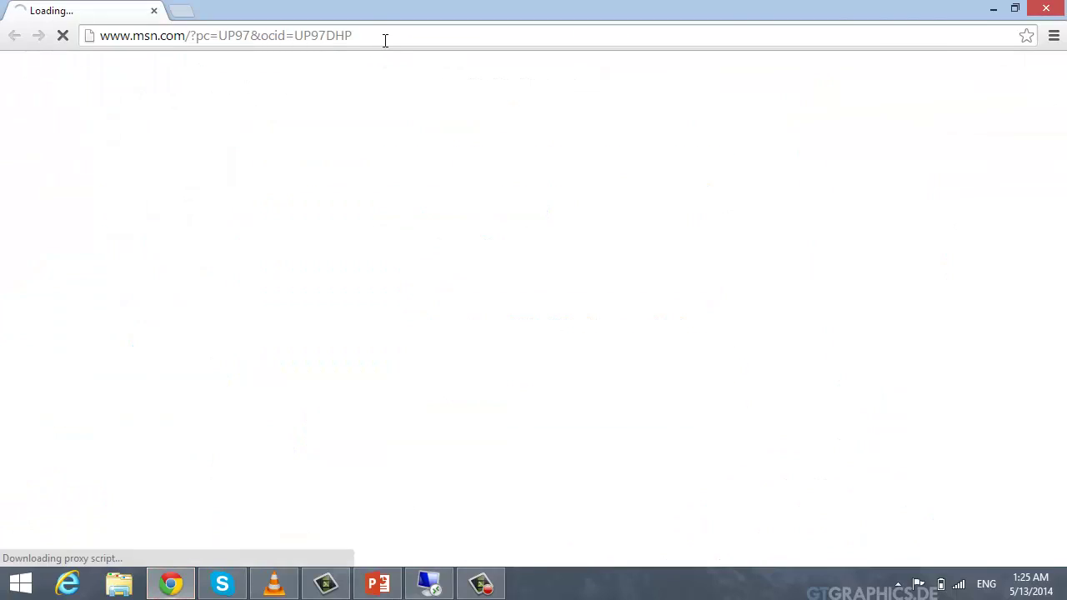
click(386, 40)
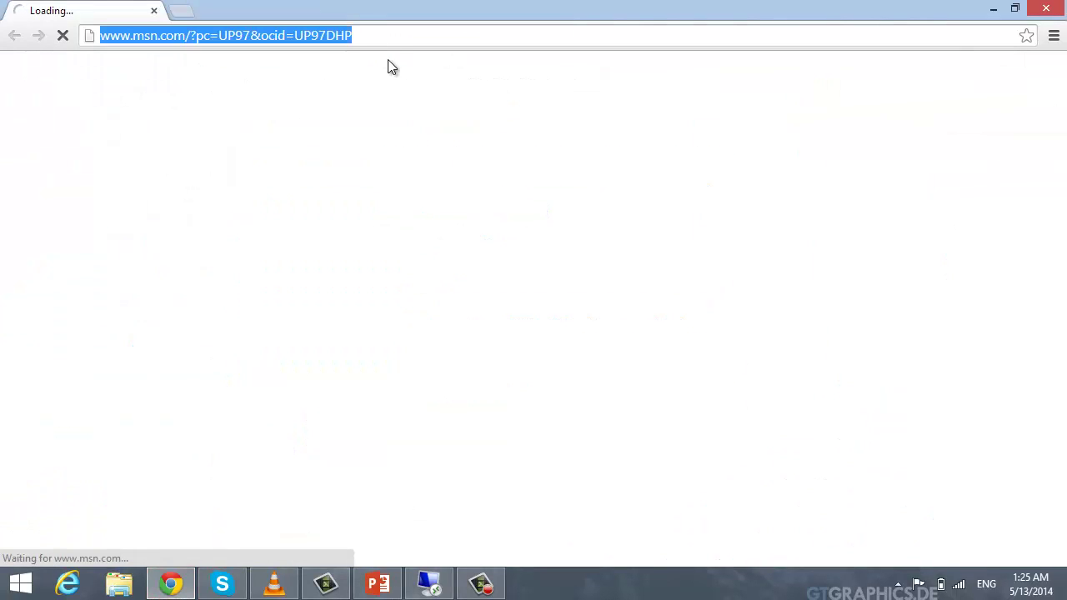
text(goo)
key(Return)
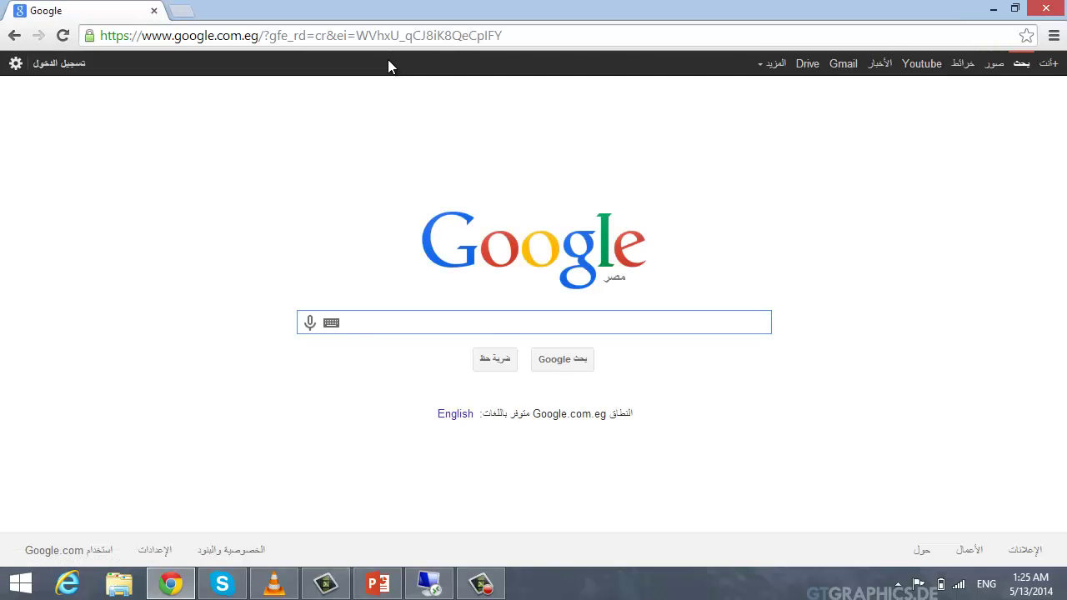
Step: Search Google for "install exchange 2013 on windows 2012"
text(insta)
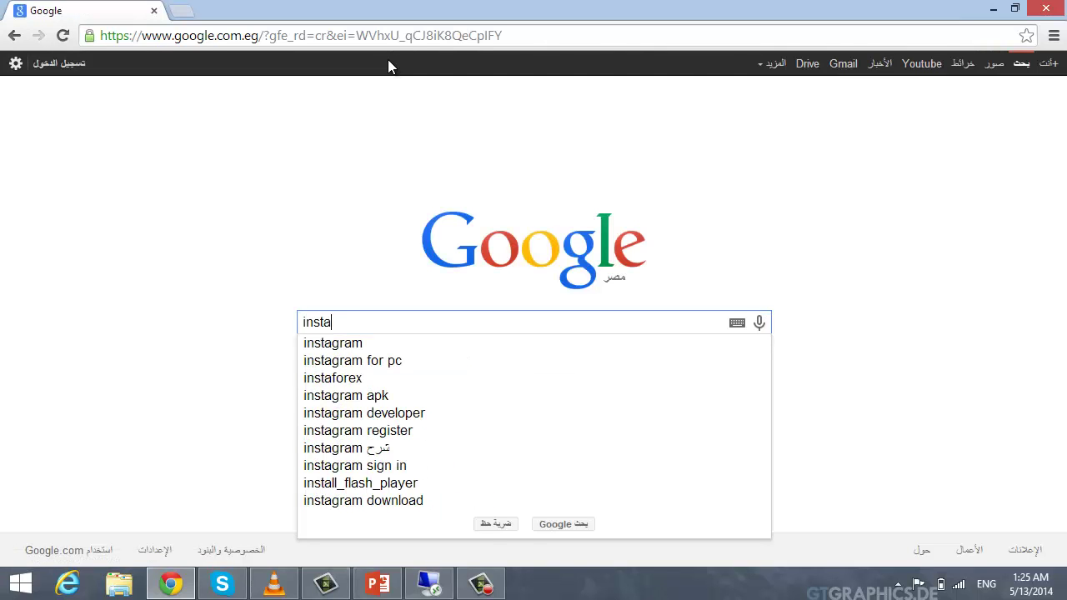
text(ll excha)
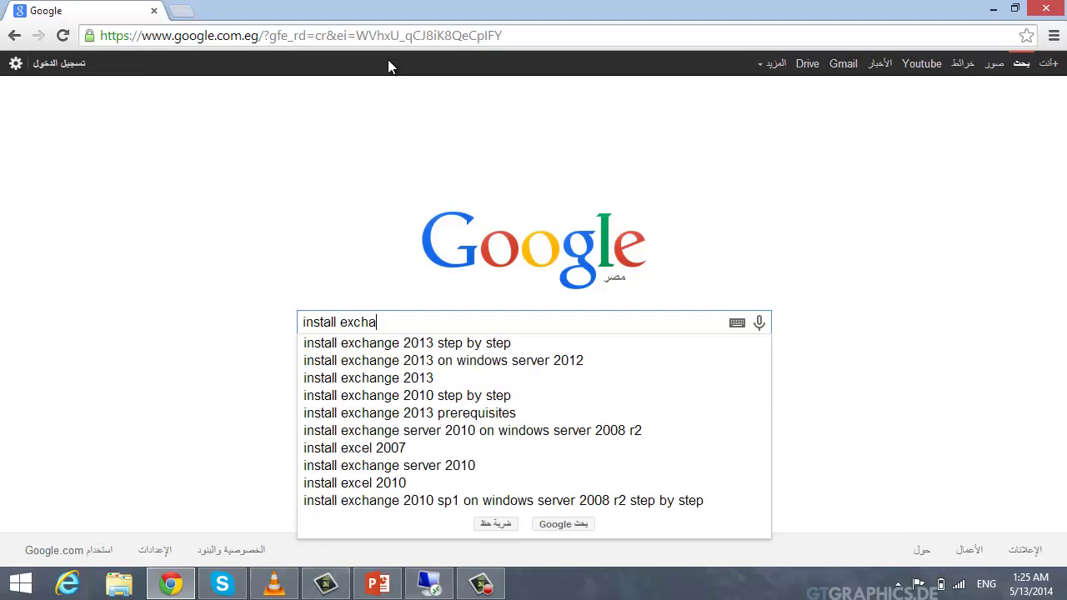
text(nge 2)
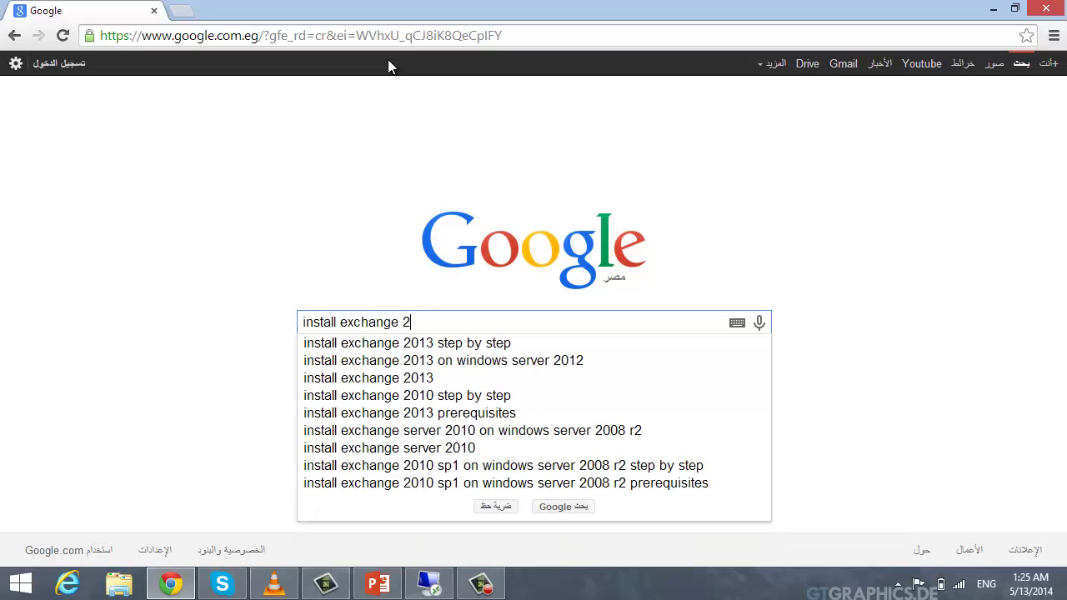
text(013 on windows)
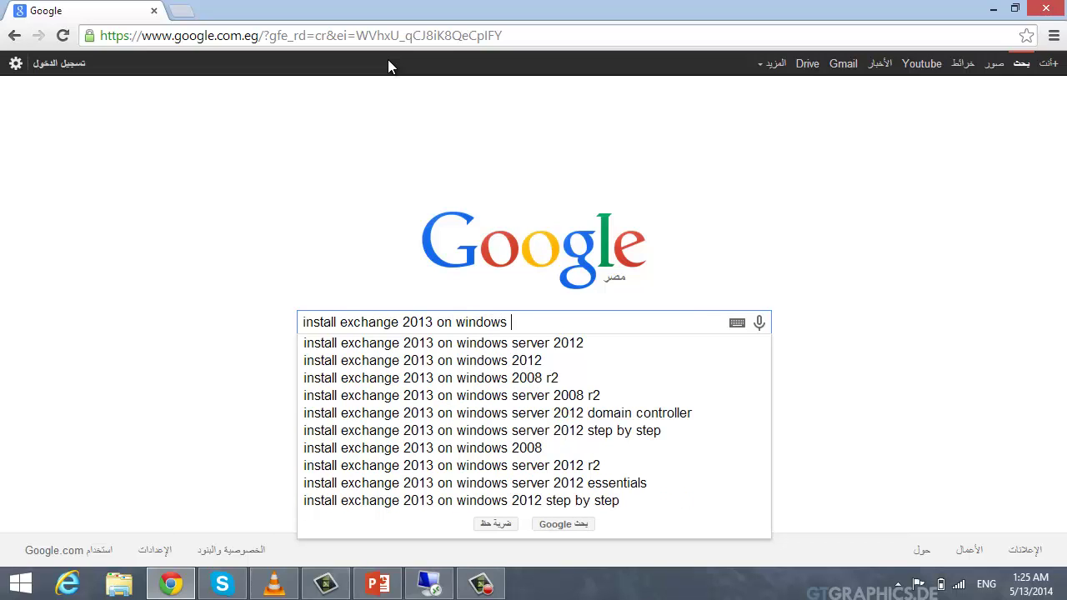
text( 2013)
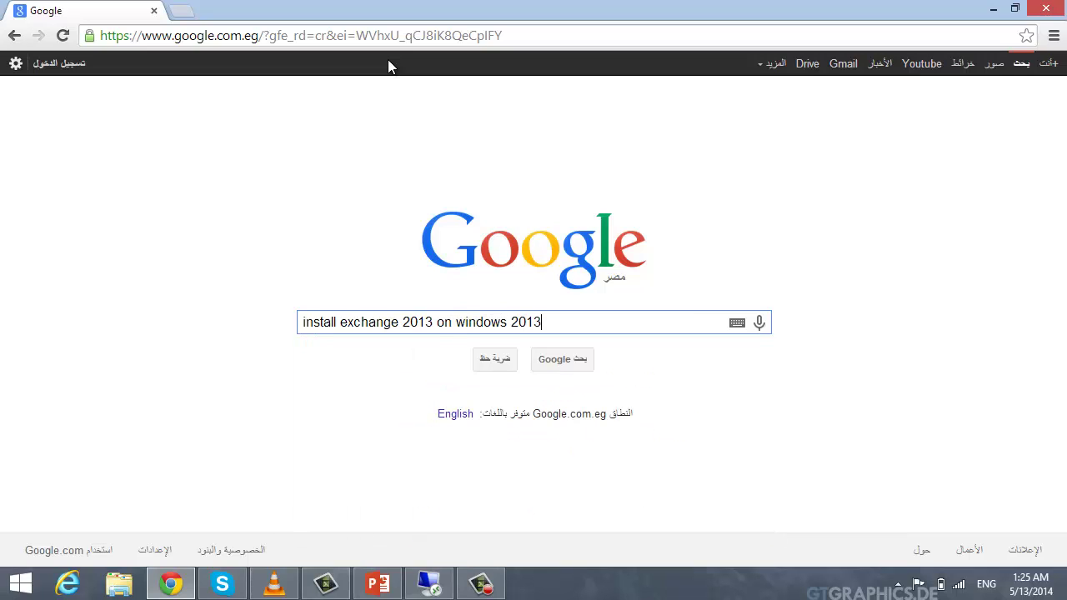
key(BackSpace)
text(2)
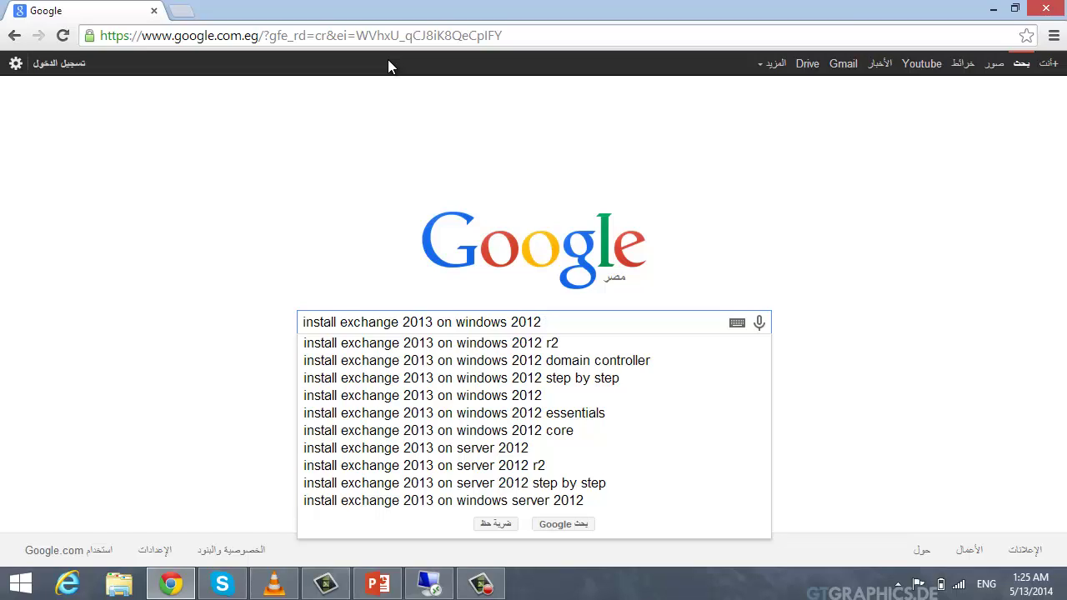
key(Return)
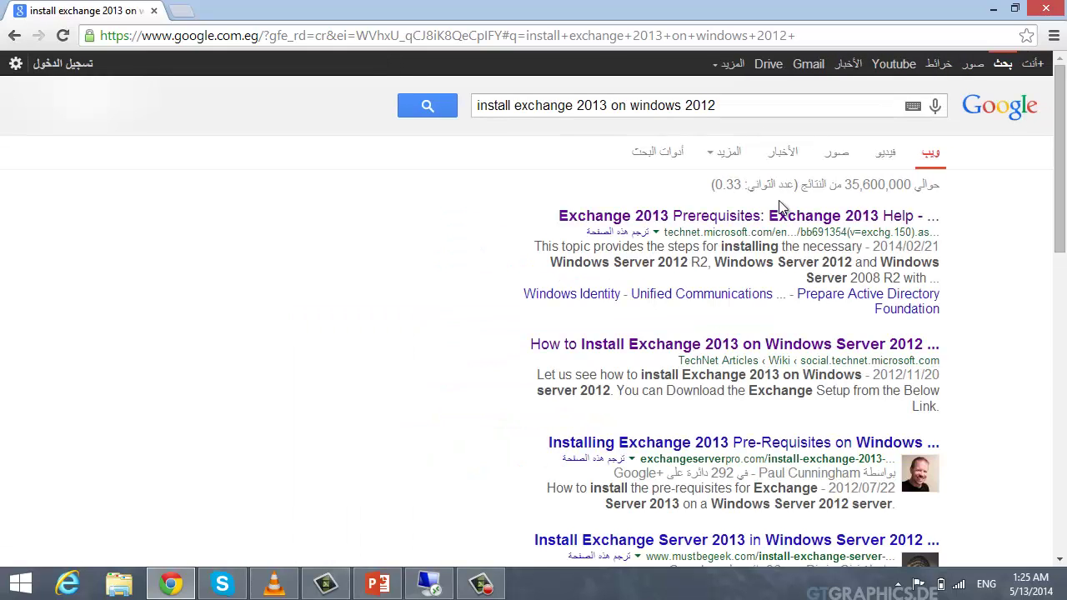
Step: Open the TechNet article Exchange 2013 Prerequisites and examine the RSAT-ADDS commands in its Active Directory preparation section
click(737, 218)
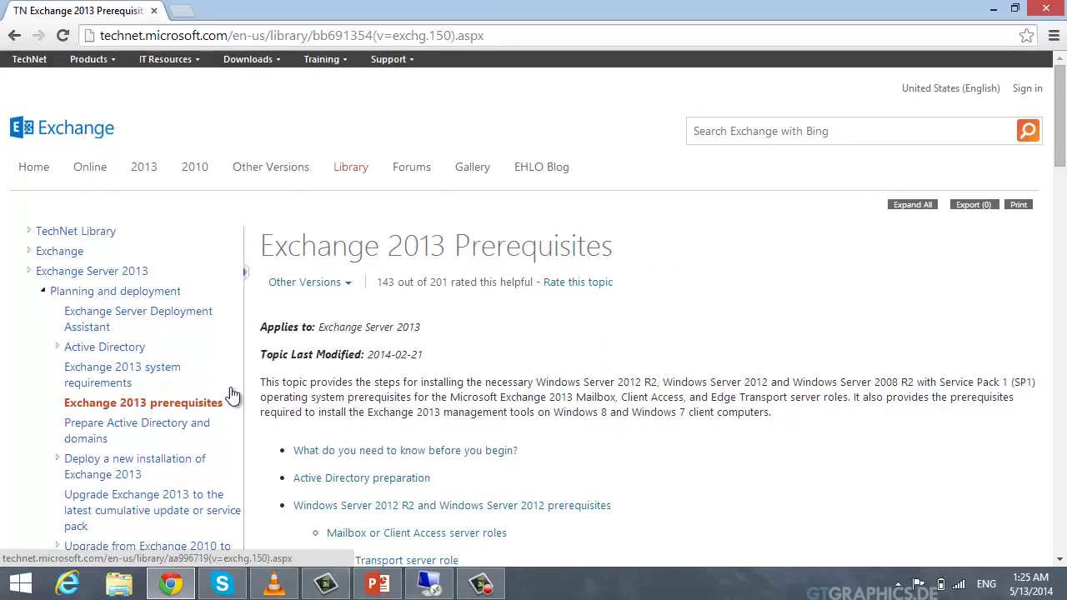
scroll(315, 394, down, 6)
scroll(315, 394, down, 10)
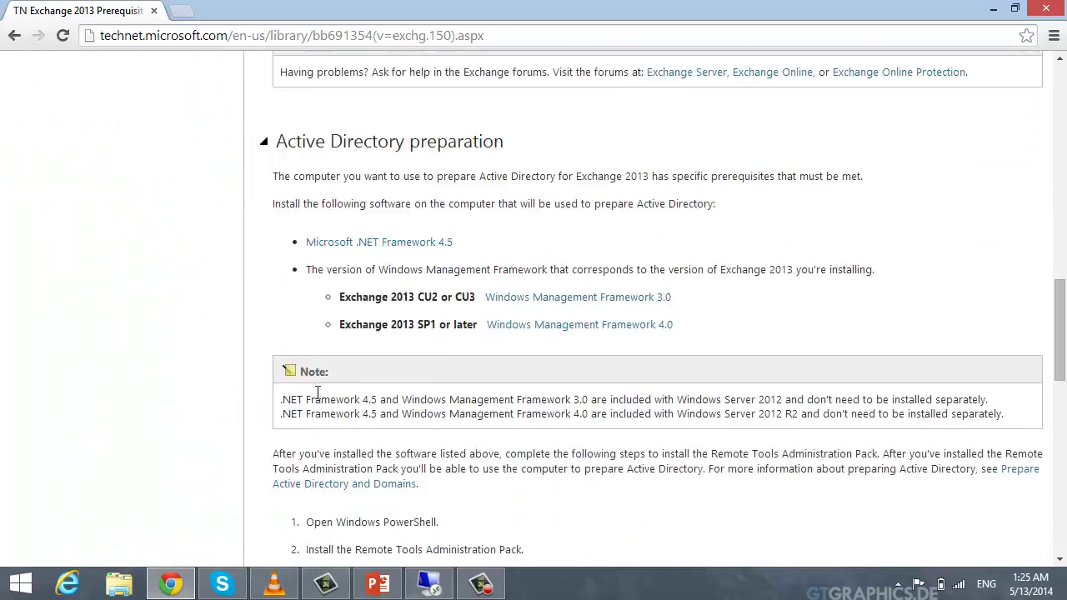
scroll(315, 391, down, 3)
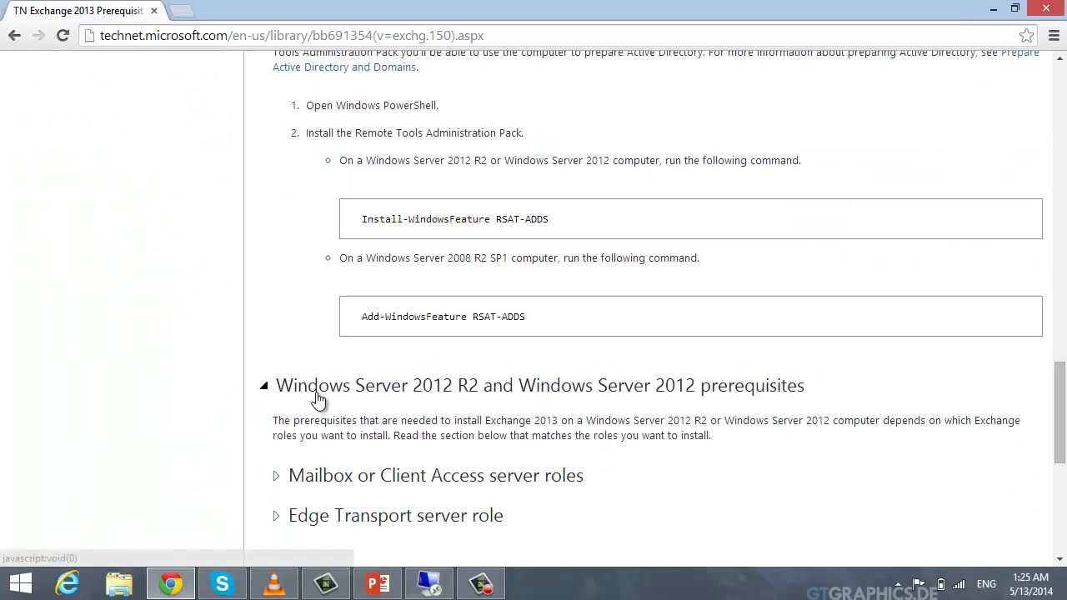
drag(567, 220, 496, 217)
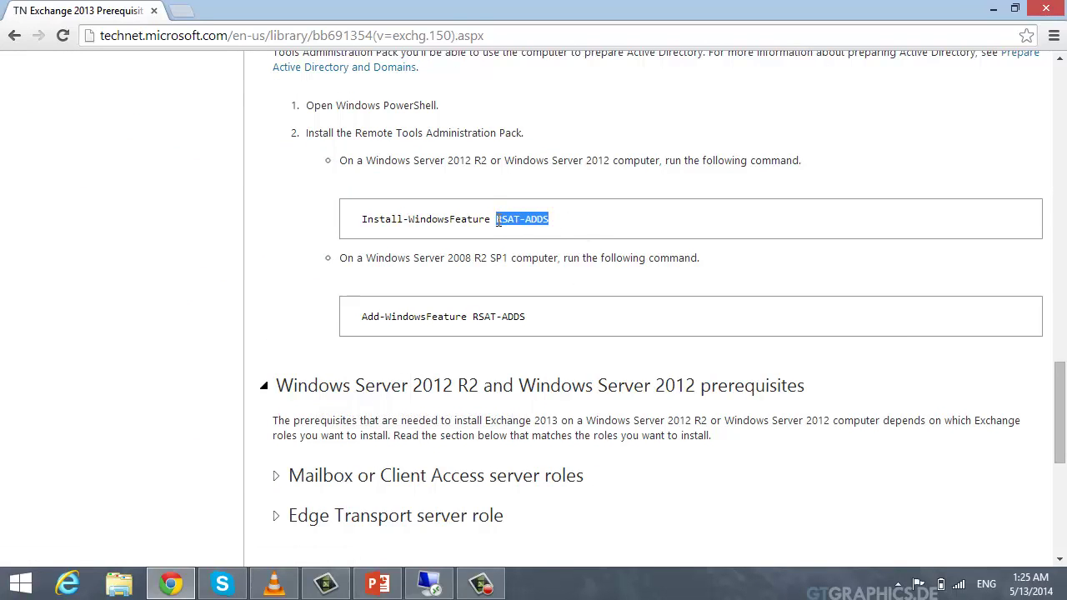
click(557, 232)
drag(341, 160, 494, 164)
click(568, 160)
drag(556, 219, 363, 321)
scroll(362, 317, down, 2)
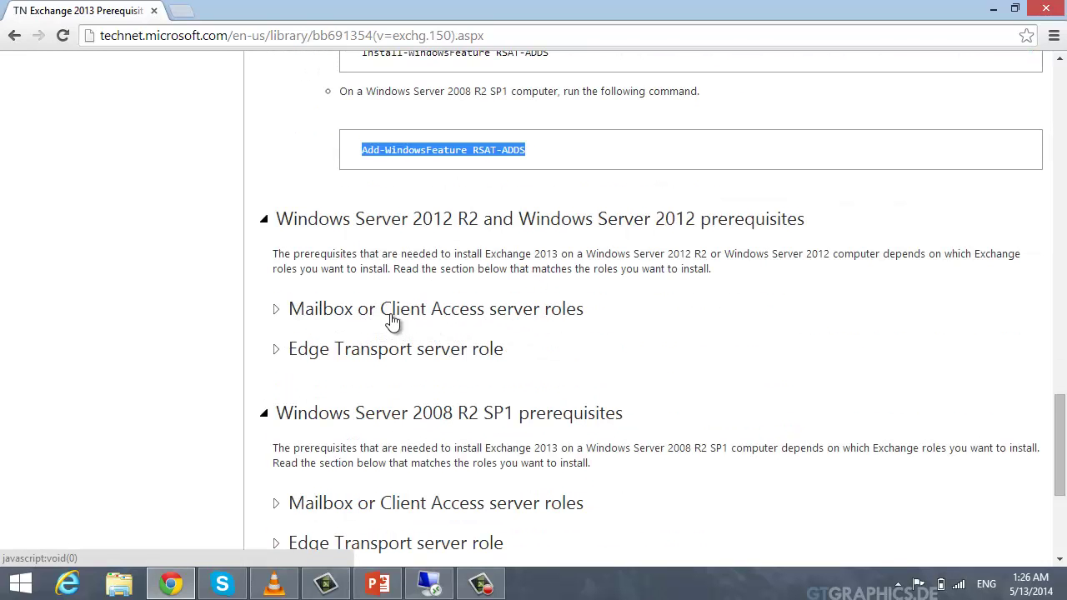
Step: Expand Mailbox or Client Access server roles under the Windows Server 2012 prerequisites and examine the full Install-WindowsFeature command
click(358, 317)
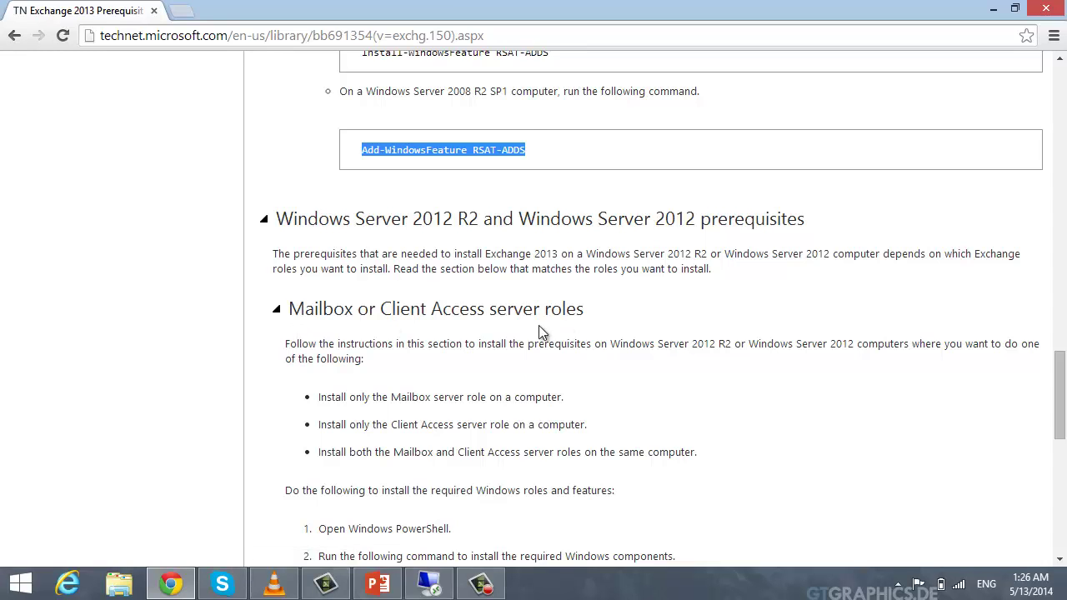
scroll(546, 325, down, 3)
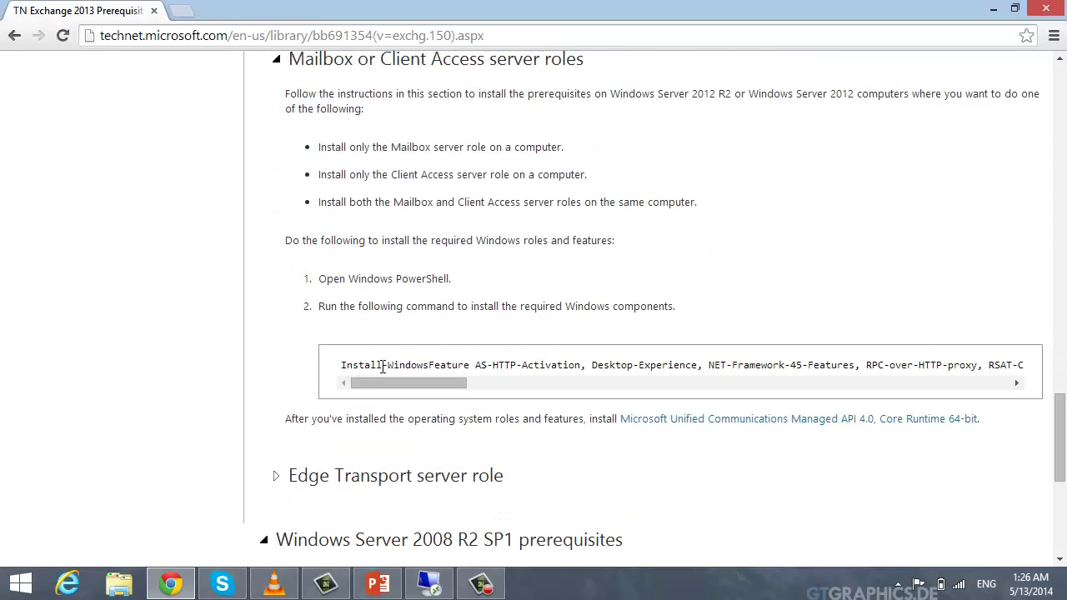
drag(339, 364, 1064, 377)
right_click(1062, 376)
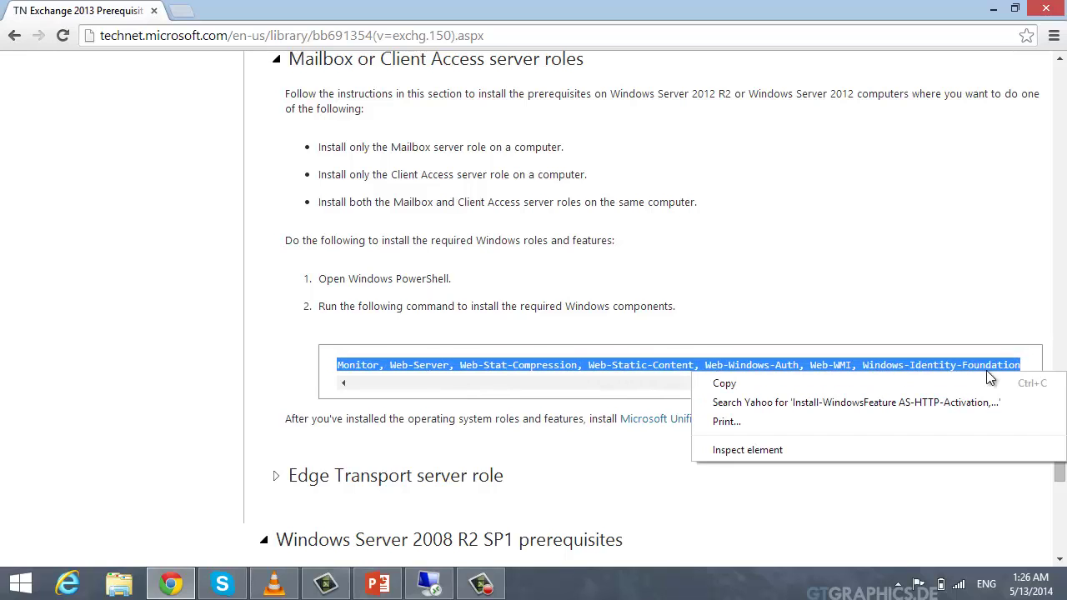
click(894, 376)
click(614, 367)
Step: Expand Mailbox or Client Access server roles under the Windows Server 2008 R2 SP1 prerequisites and review its commands and required software
scroll(564, 382, down, 3)
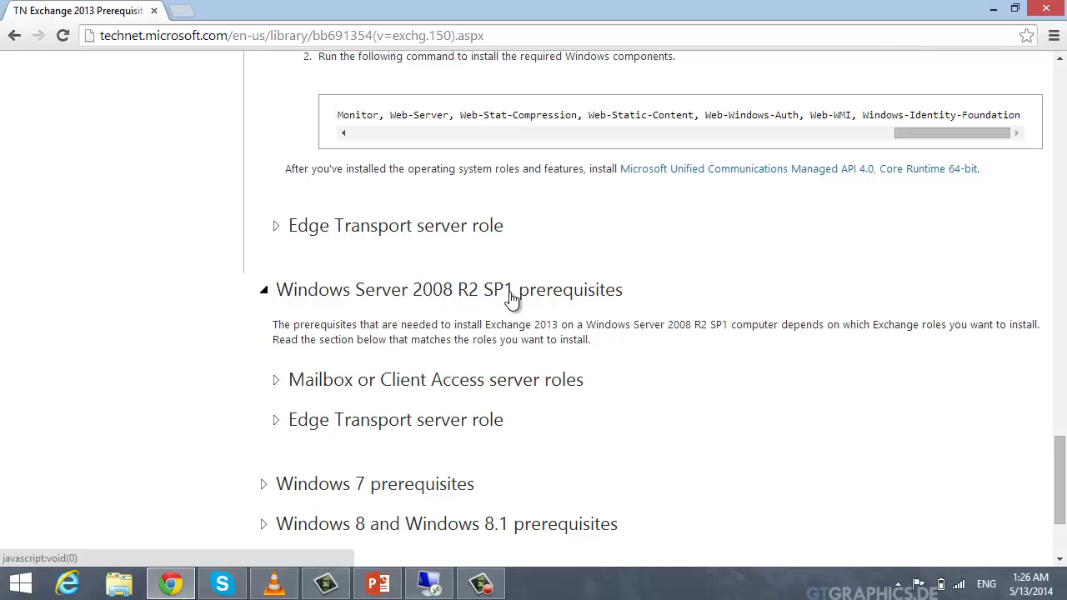
click(371, 382)
scroll(374, 394, down, 3)
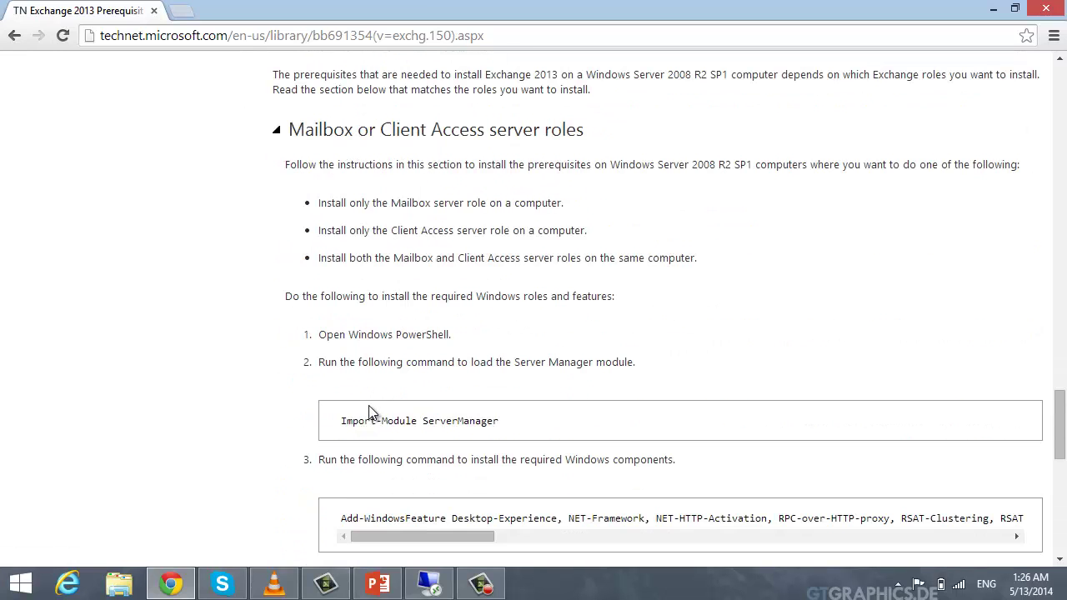
double_click(355, 423)
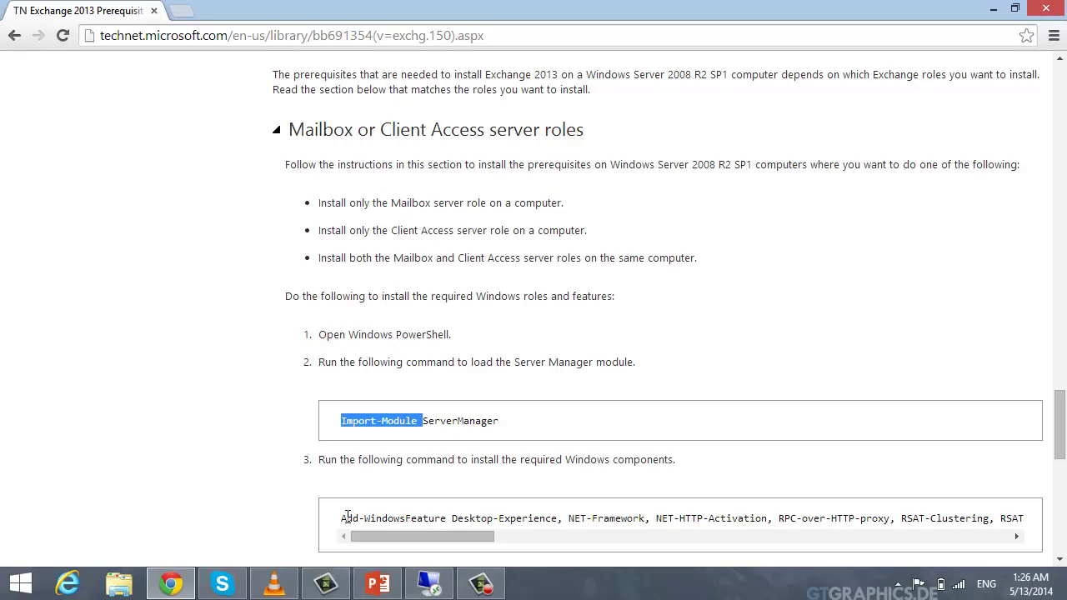
drag(346, 517, 1051, 530)
scroll(849, 512, down, 6)
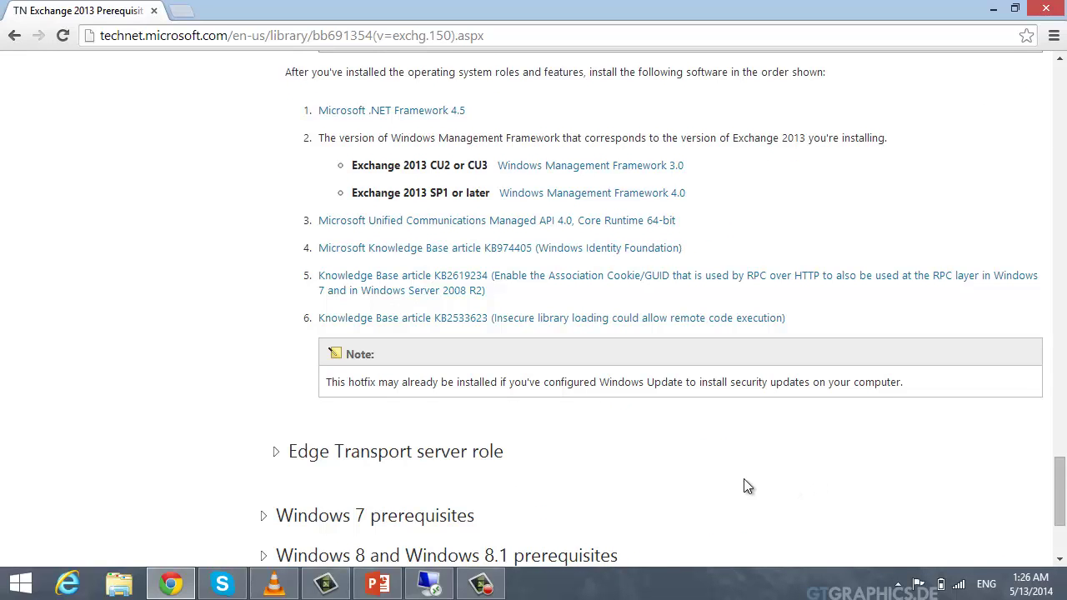
scroll(717, 479, up, 6)
scroll(627, 479, up, 4)
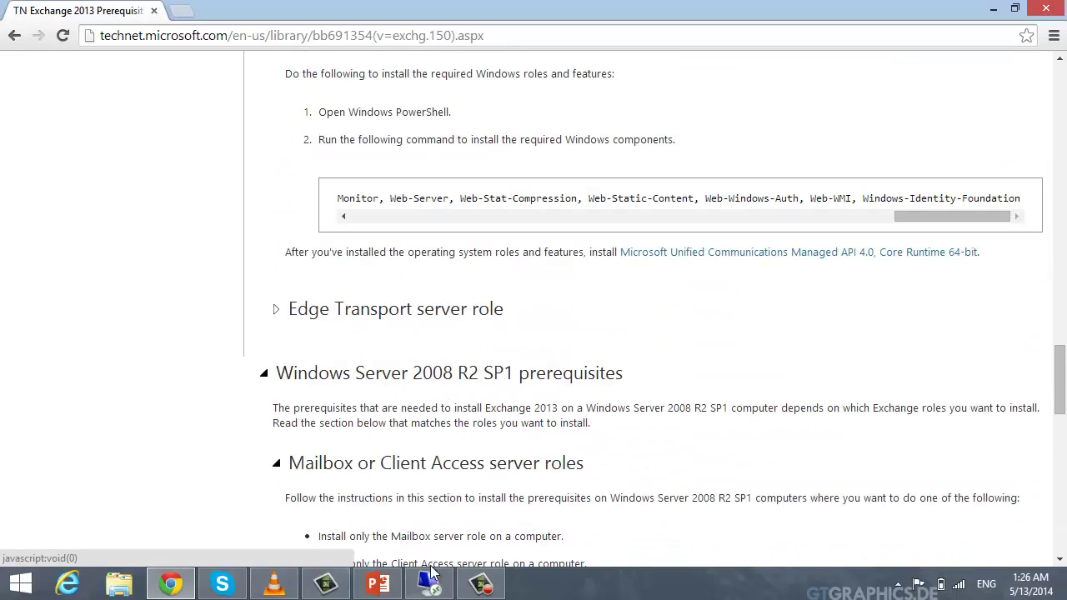
Step: Switch back to the remote server session and restart the server, giving Hardware: Installation (Unplanned) as the reason
click(430, 584)
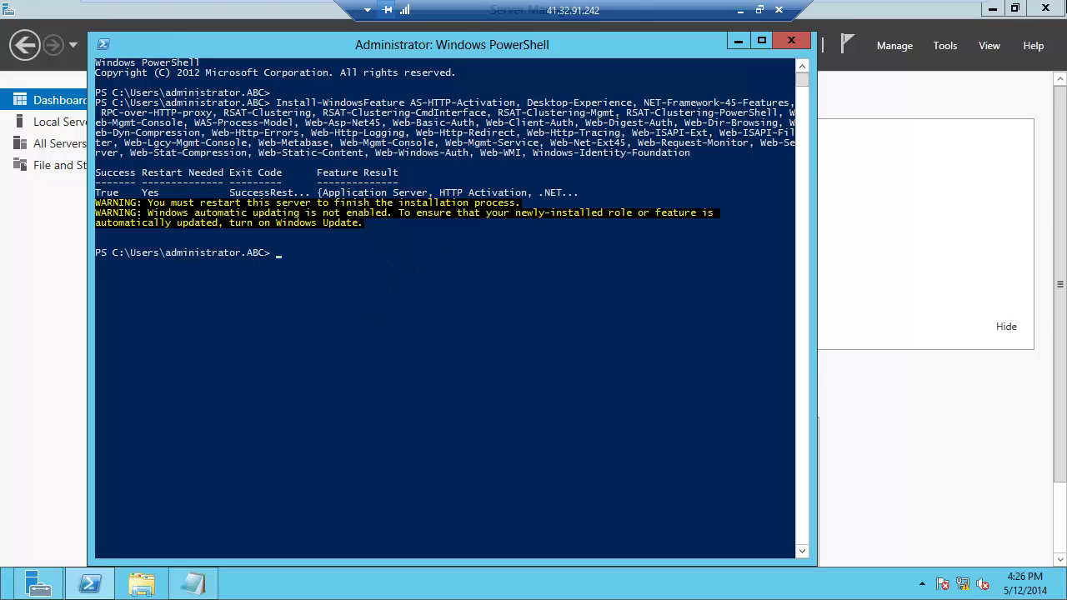
mouse_move(1066, 0)
click(1032, 381)
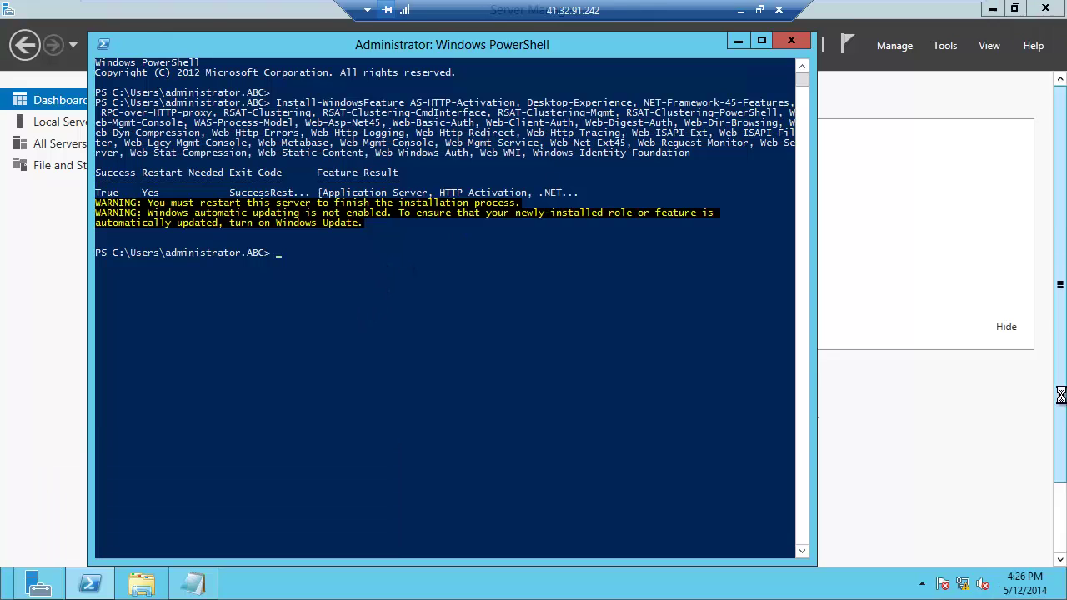
click(917, 480)
click(907, 435)
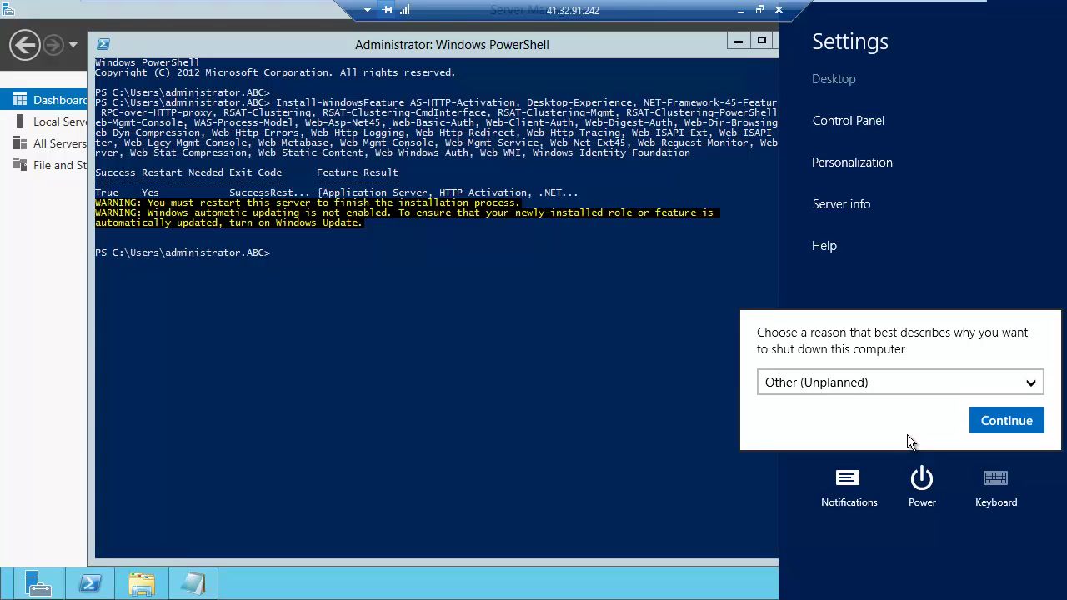
click(910, 385)
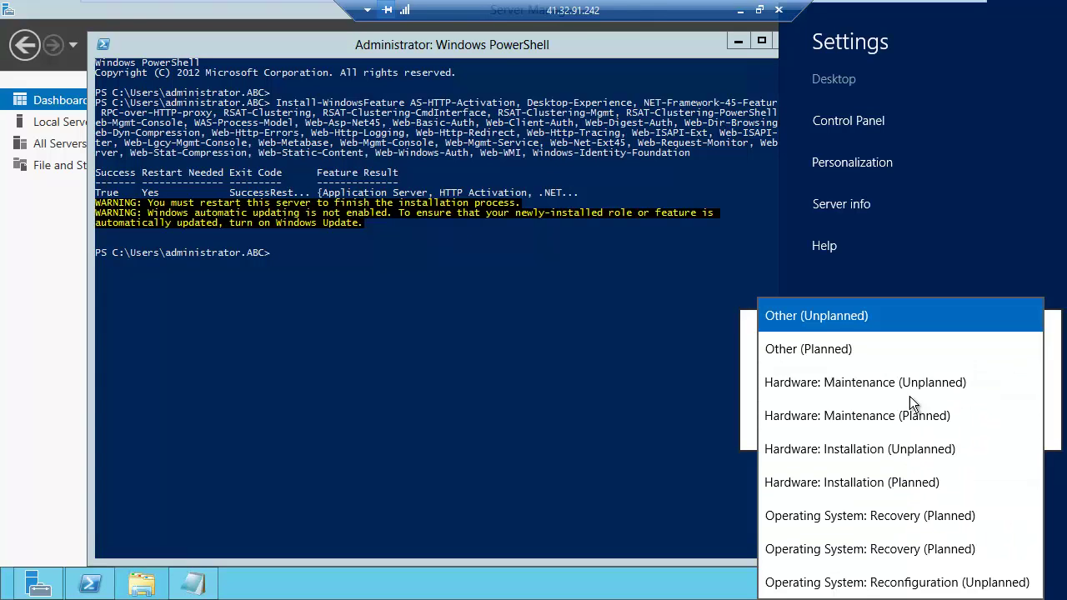
click(875, 455)
click(1019, 417)
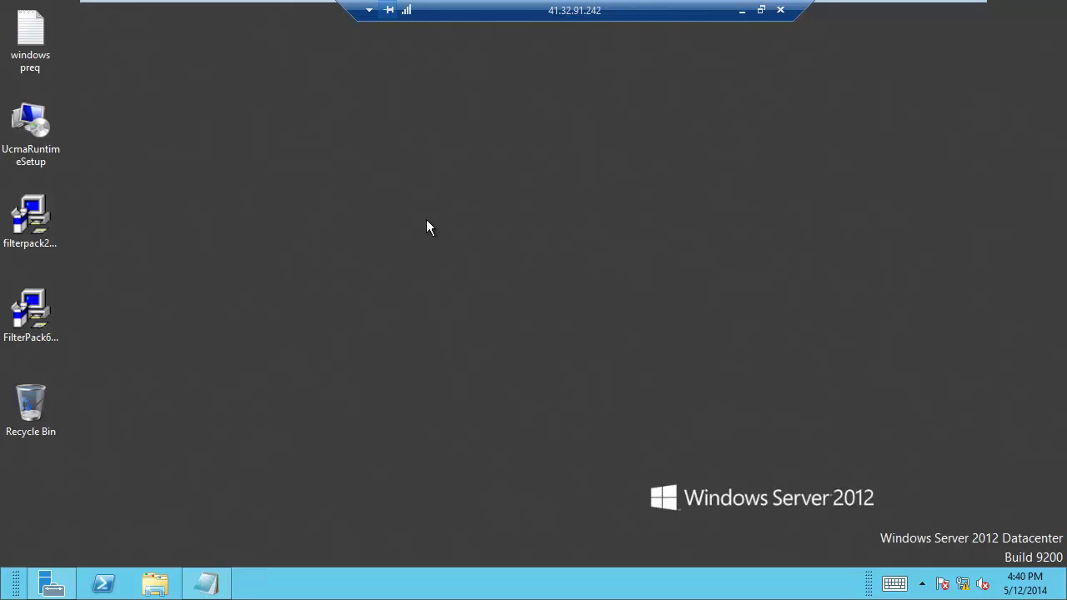
Step: Check the required downloads on the PowerPoint slide, then install Unified Communications Managed API 4.0 Runtime on the remote server, accepting the license terms
click(742, 10)
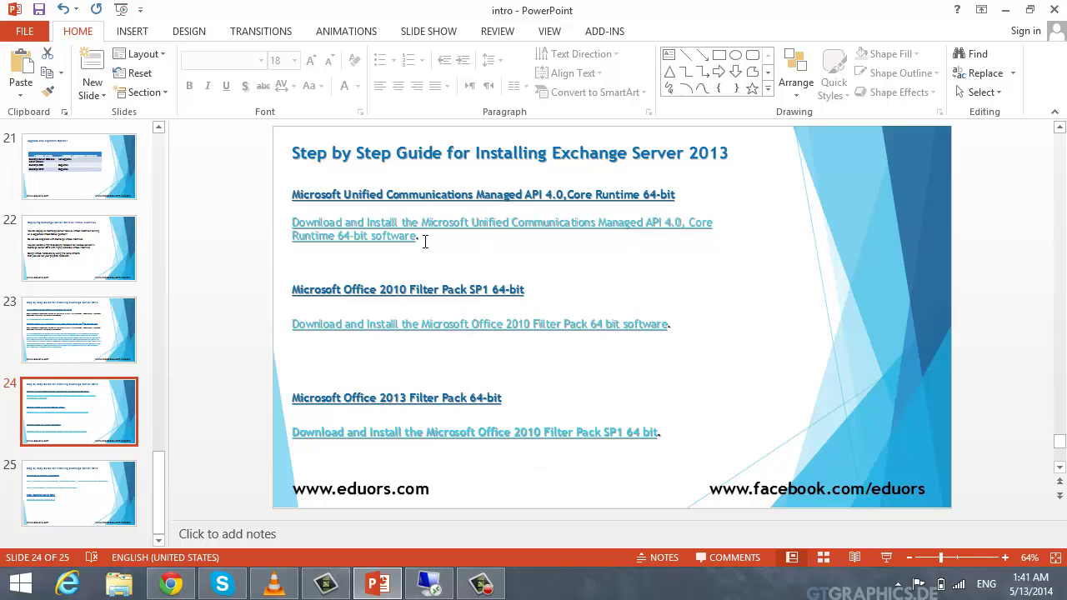
click(446, 581)
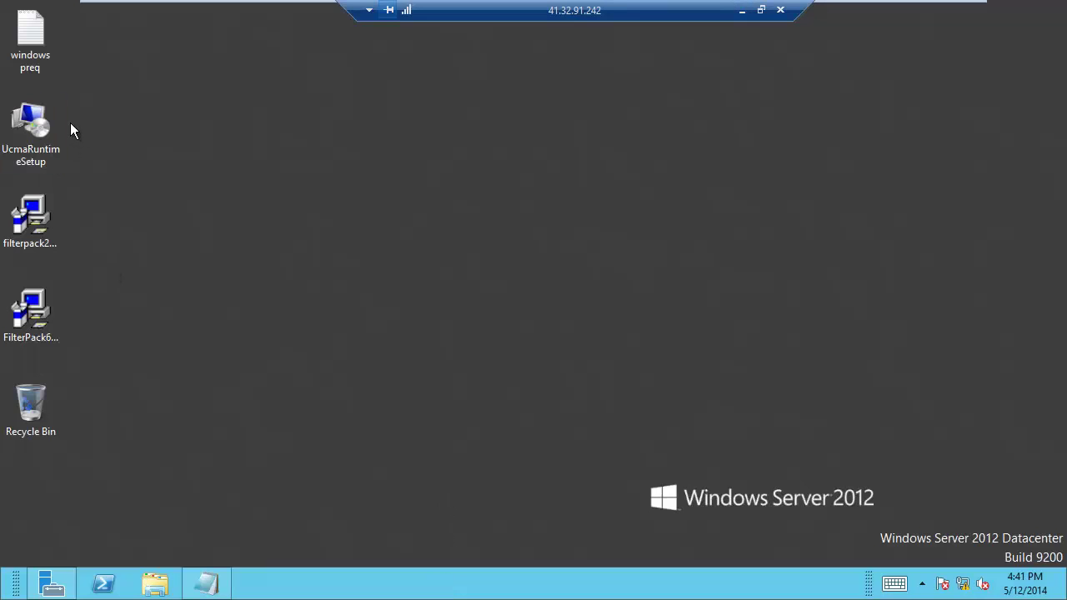
double_click(56, 131)
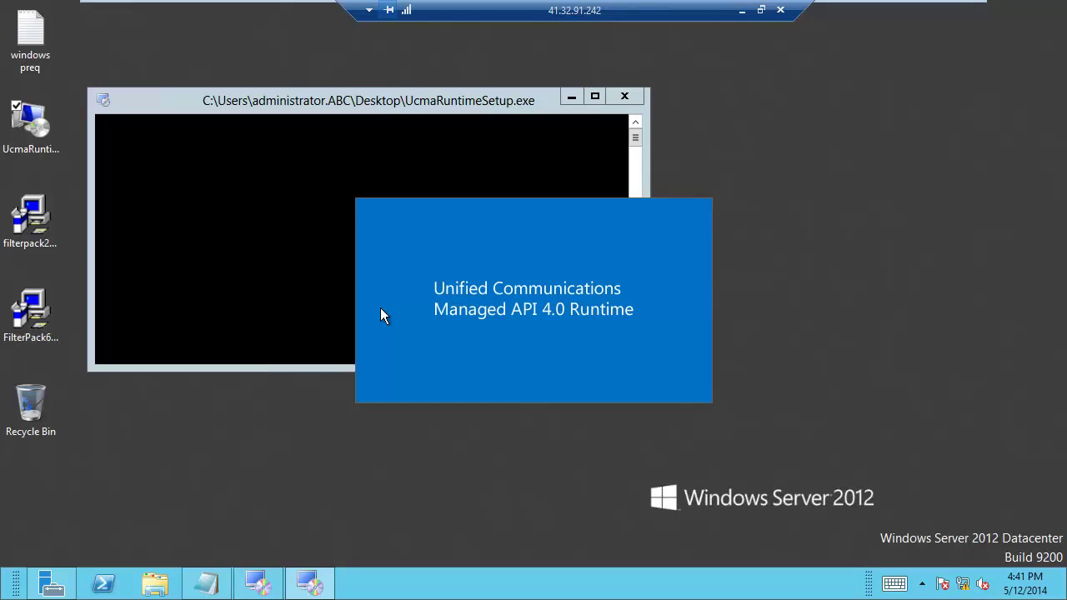
click(655, 479)
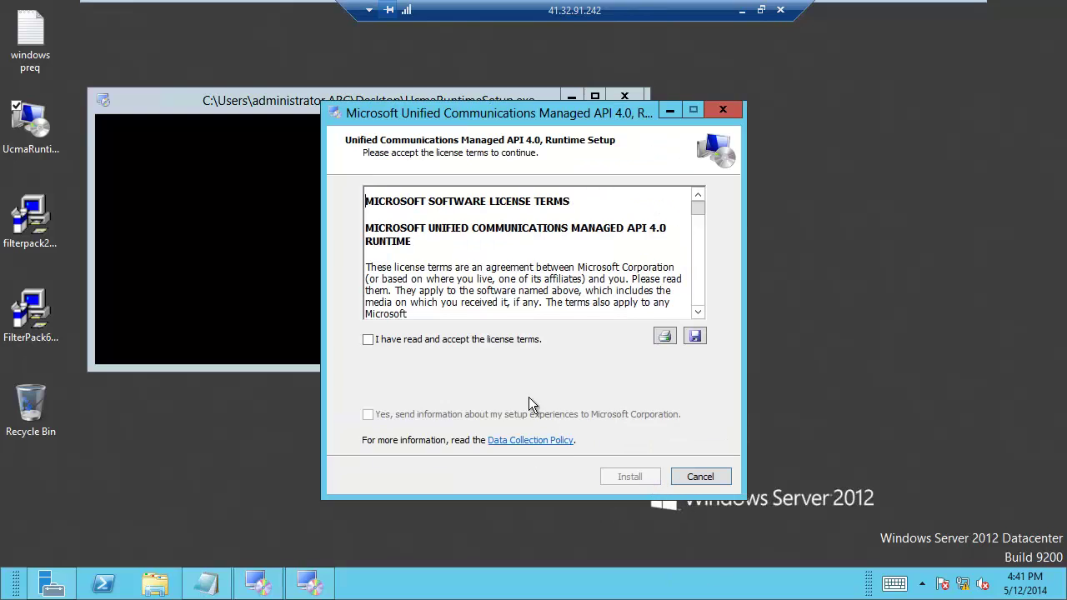
click(504, 343)
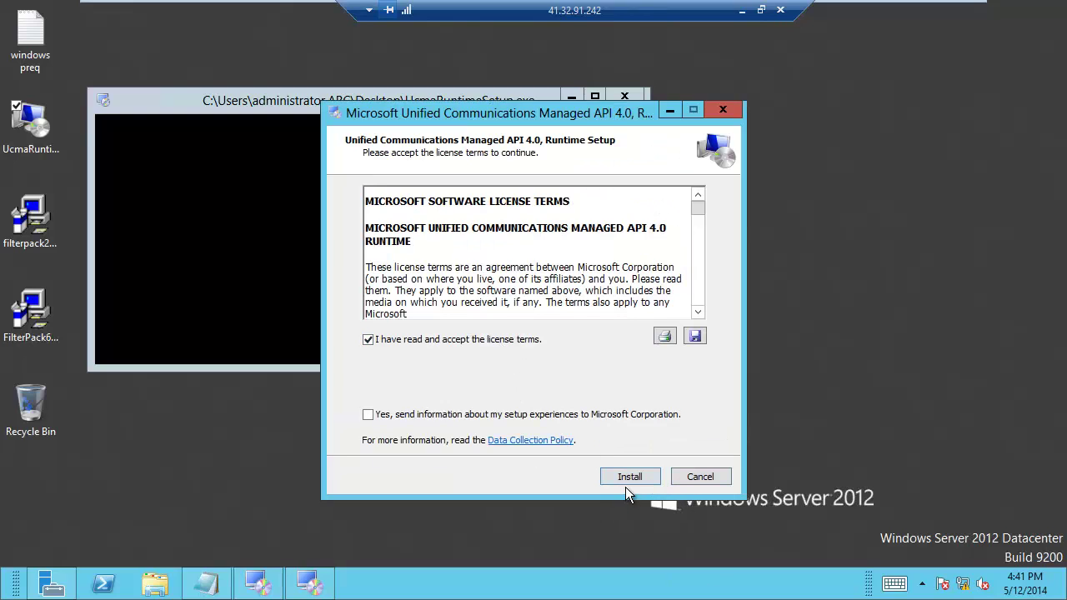
click(626, 477)
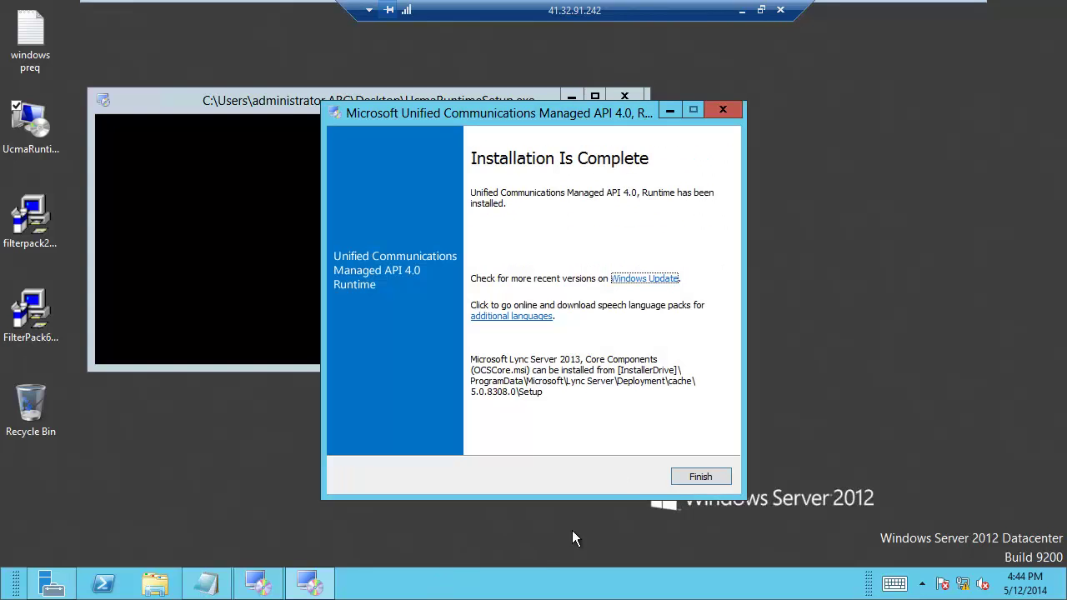
click(699, 478)
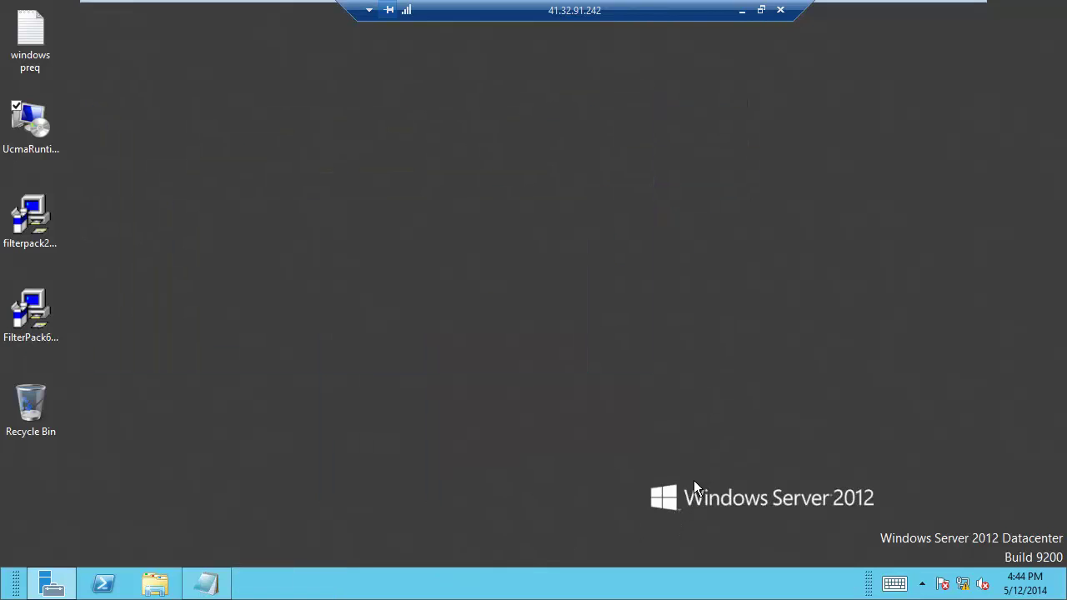
Step: Run the Microsoft Office 2010 Filter Pack Service Pack 1 installer from the desktop and accept its license terms
double_click(32, 218)
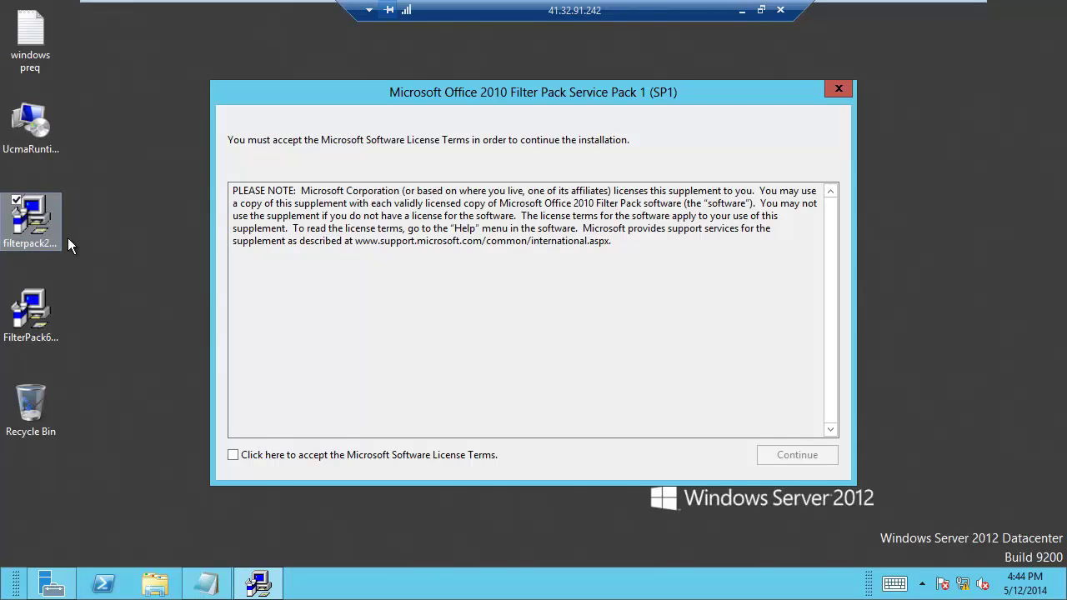
click(495, 456)
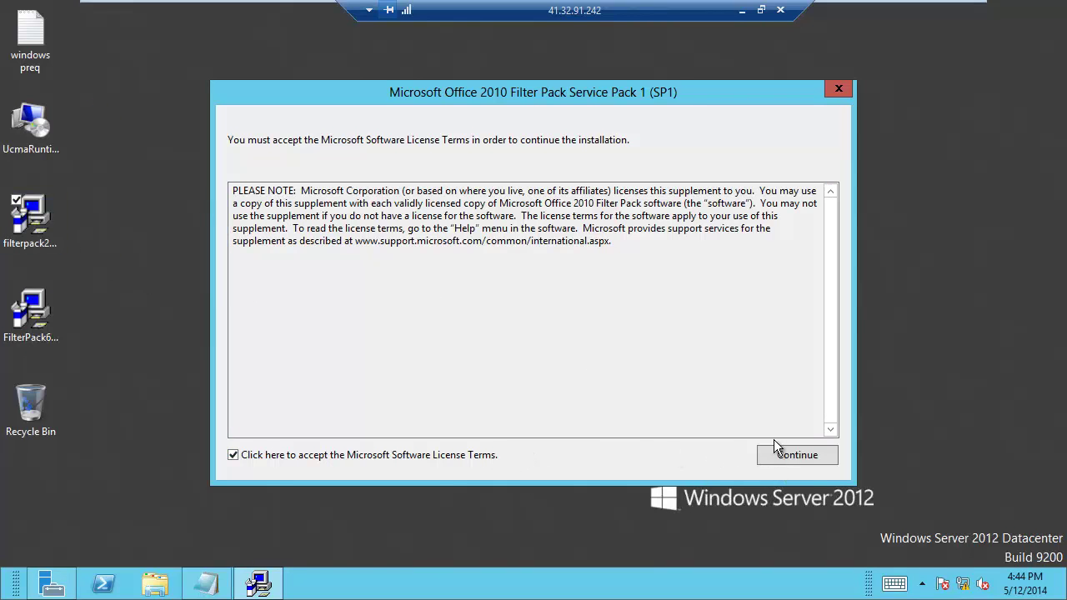
click(771, 454)
key(Return)
Step: Install Microsoft Filter Pack 2.0 from the FilterPack64bit file on the desktop, accepting the License Agreement
double_click(46, 328)
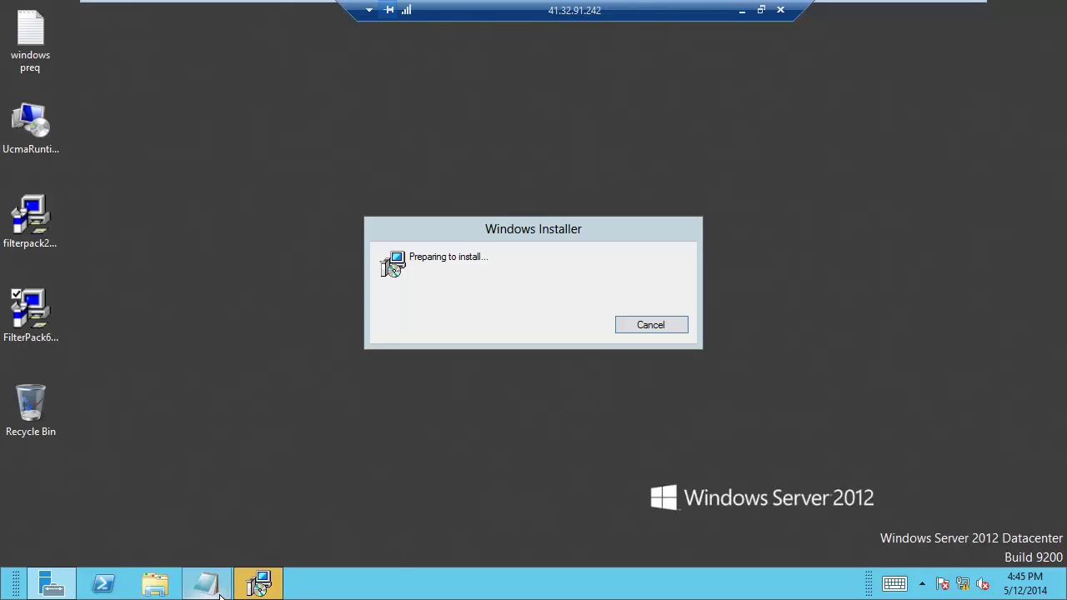
mouse_move(206, 585)
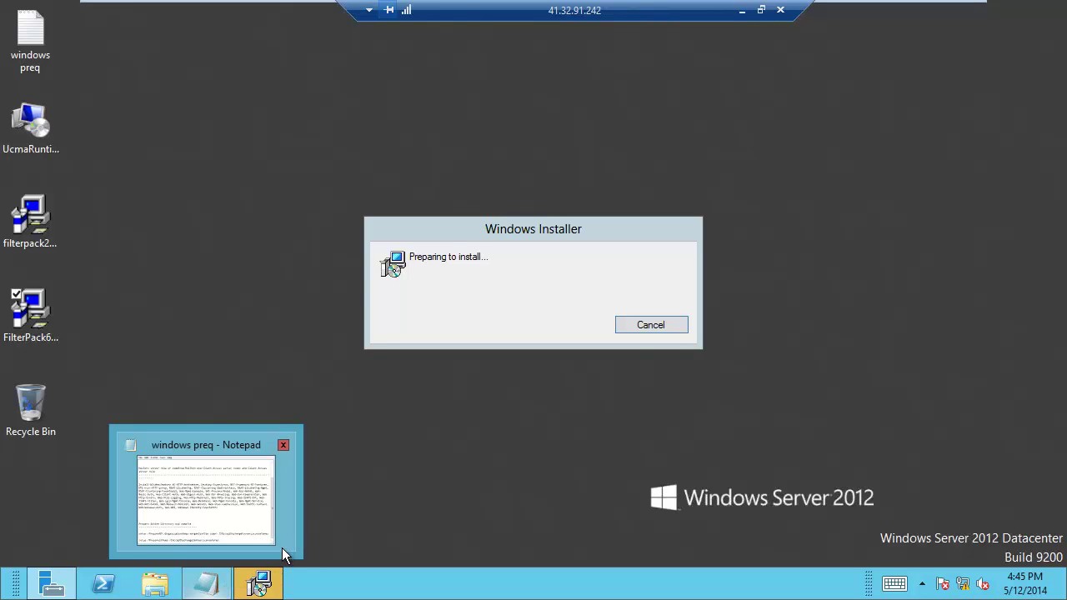
click(694, 434)
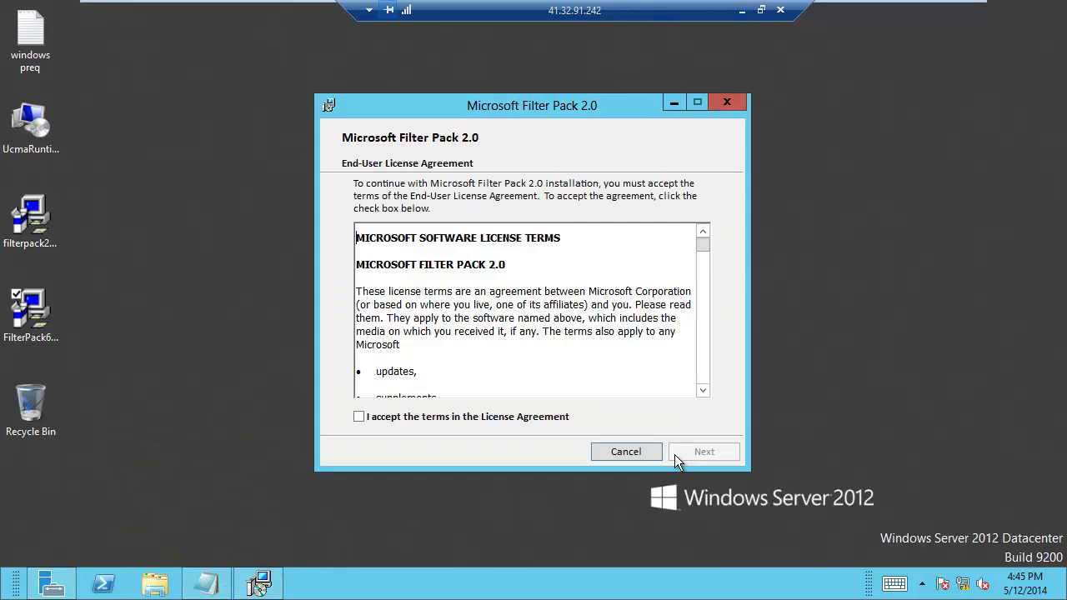
click(450, 425)
click(686, 449)
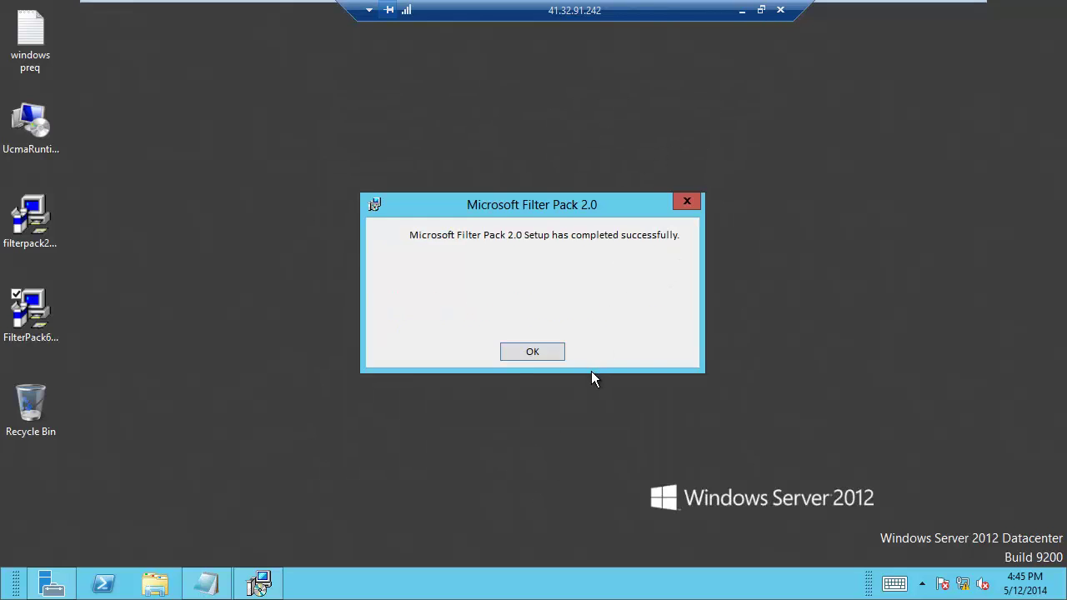
click(550, 354)
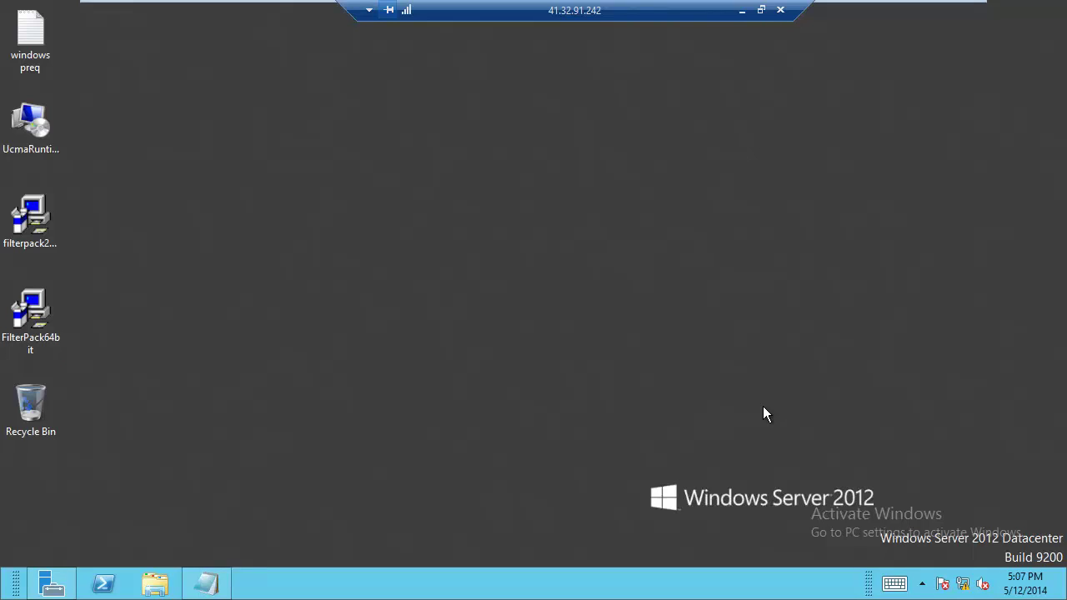
Step: Launch Microsoft Exchange Server 2013 Setup from the EXCHSRV2013 disc in DVD drive D
click(165, 587)
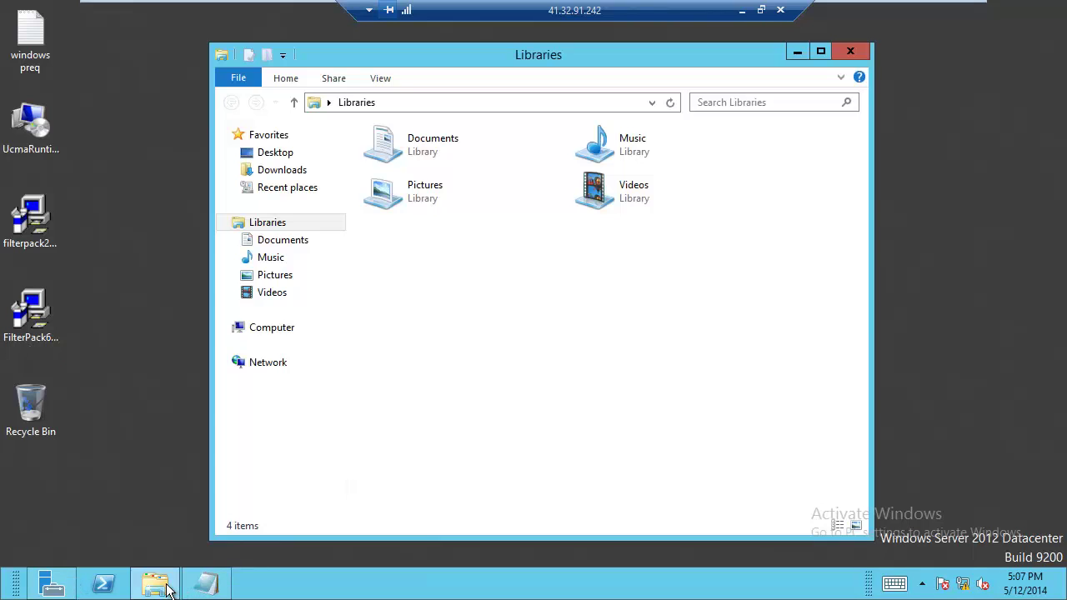
click(288, 327)
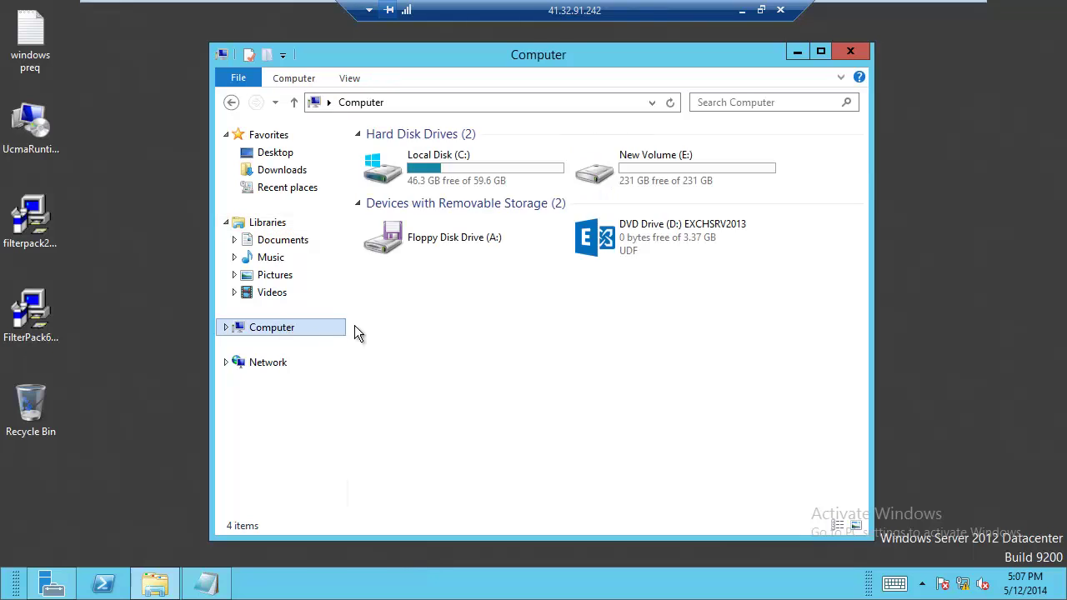
double_click(666, 244)
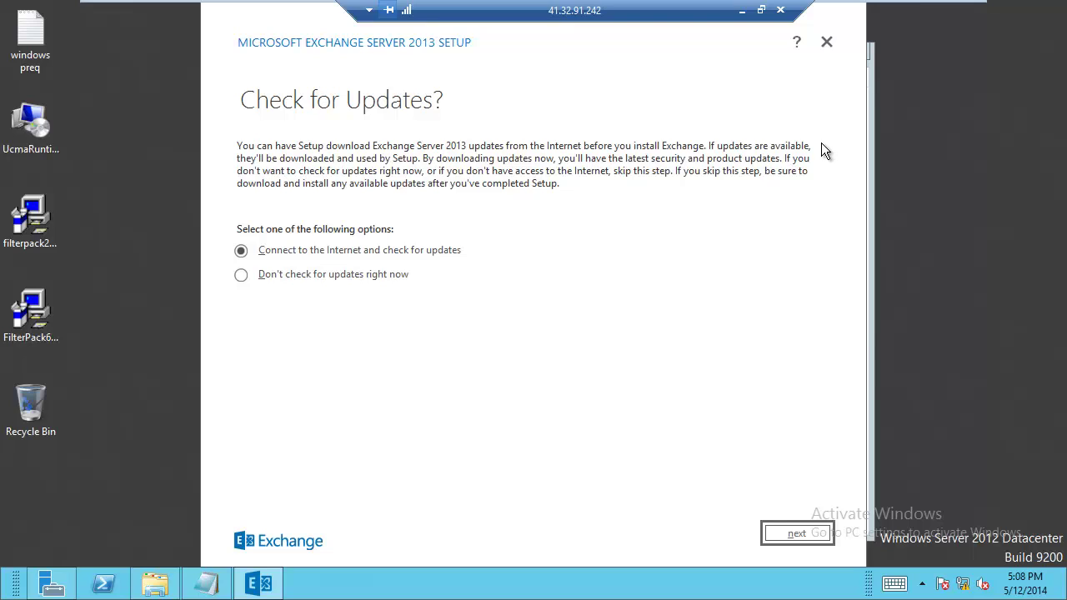
Step: Cancel Exchange Server 2013 Setup, switch to the DC virtual machine and open ADSI Edit from Server Manager
click(826, 43)
click(555, 347)
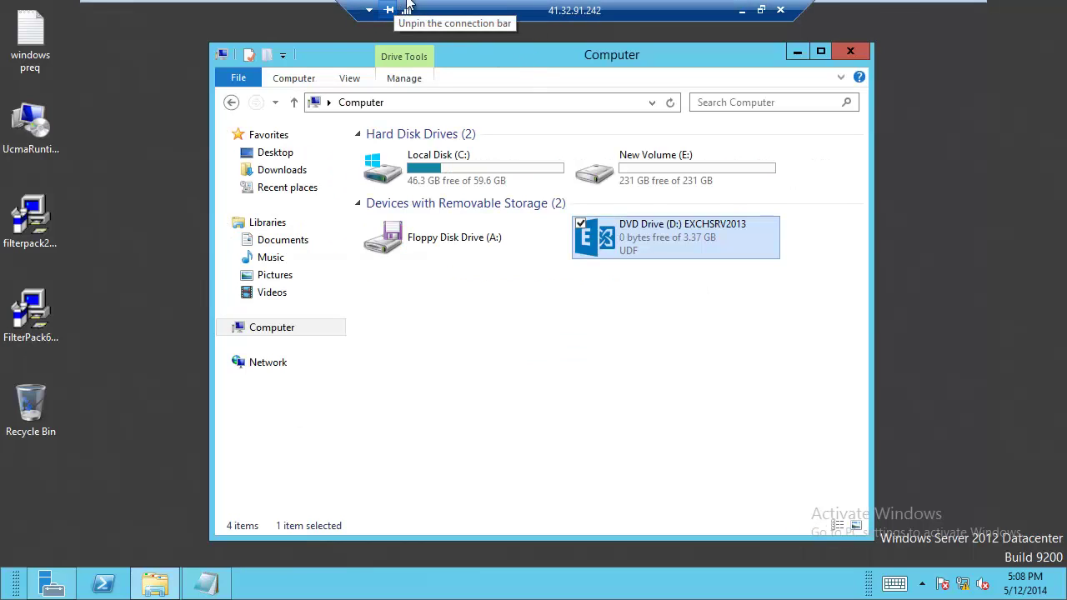
mouse_move(258, 5)
click(198, 15)
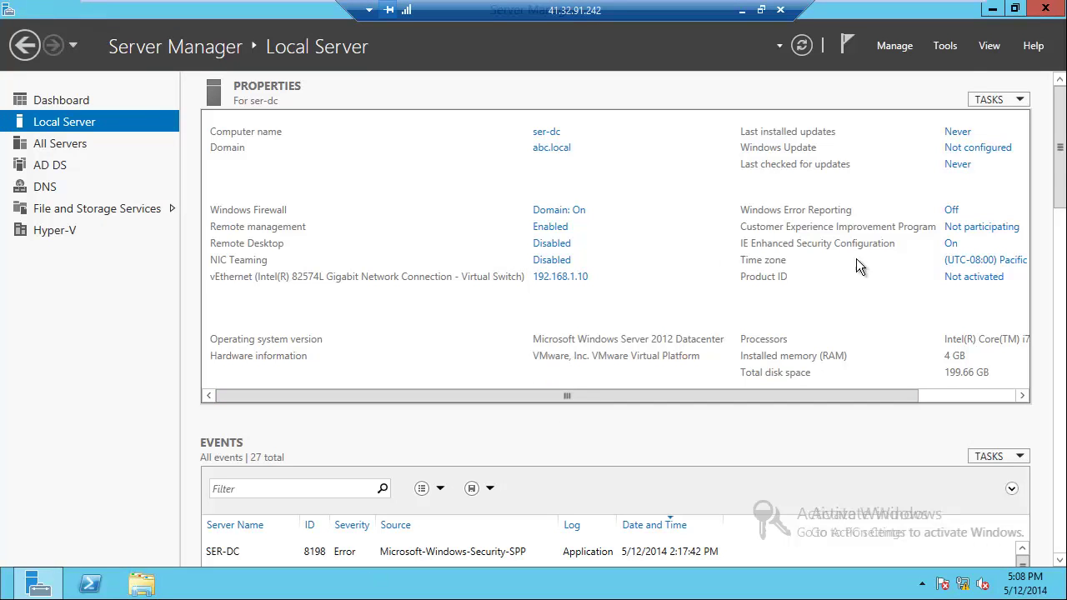
click(947, 48)
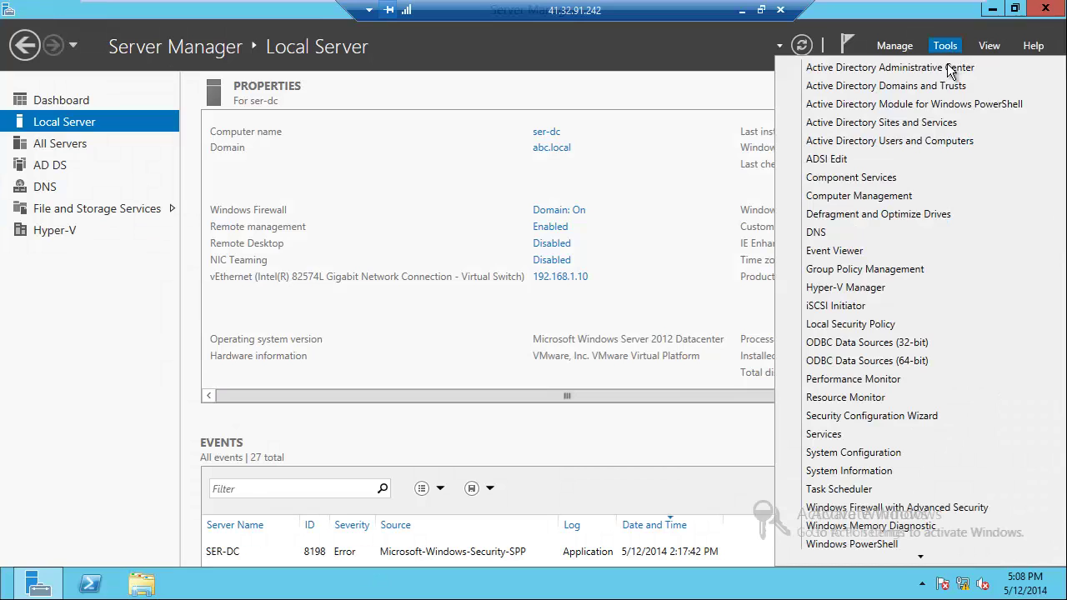
click(849, 158)
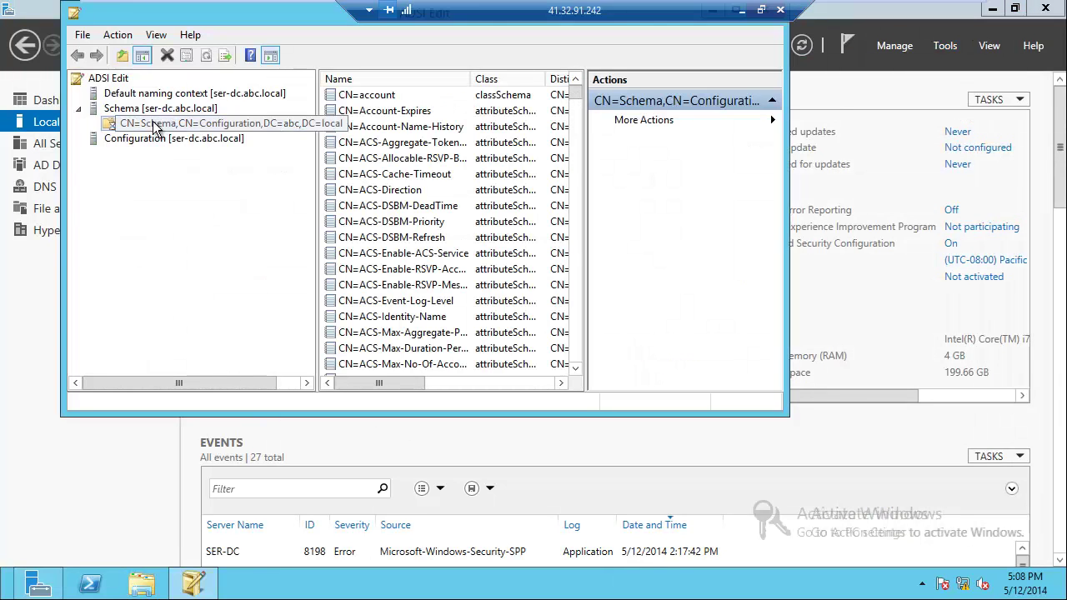
Step: Examine the CN=Services container in the Configuration context and the DC=abc,DC=local container in the default naming context
double_click(129, 139)
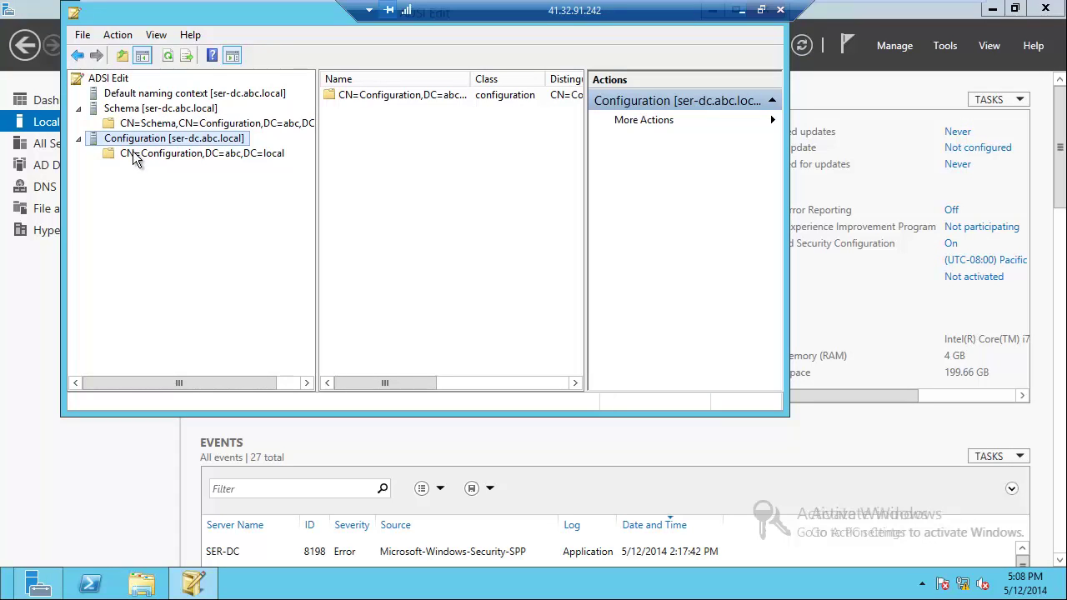
double_click(146, 153)
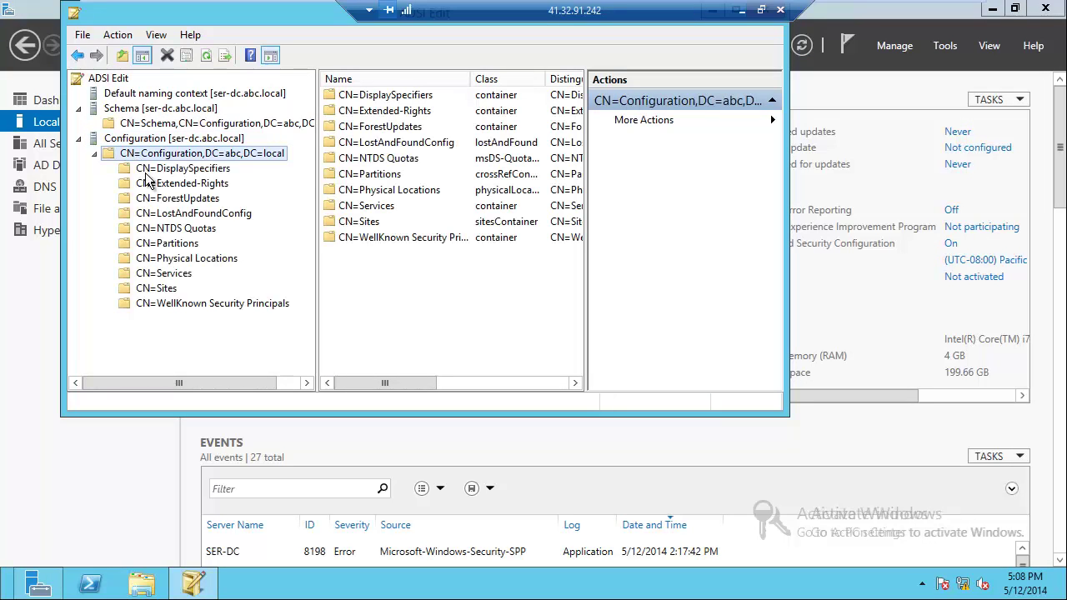
double_click(164, 275)
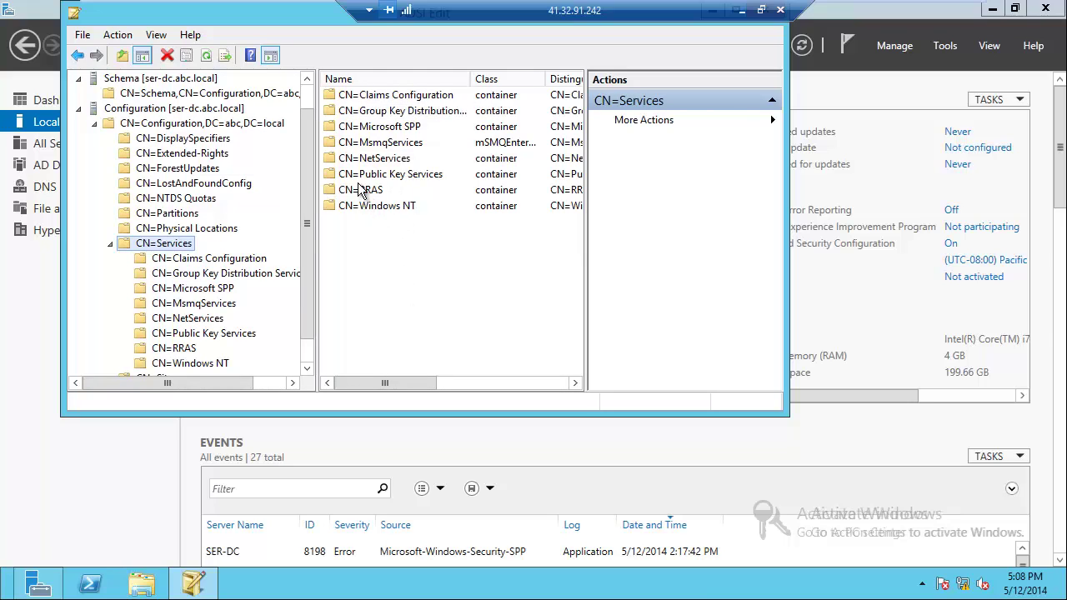
drag(301, 226, 299, 198)
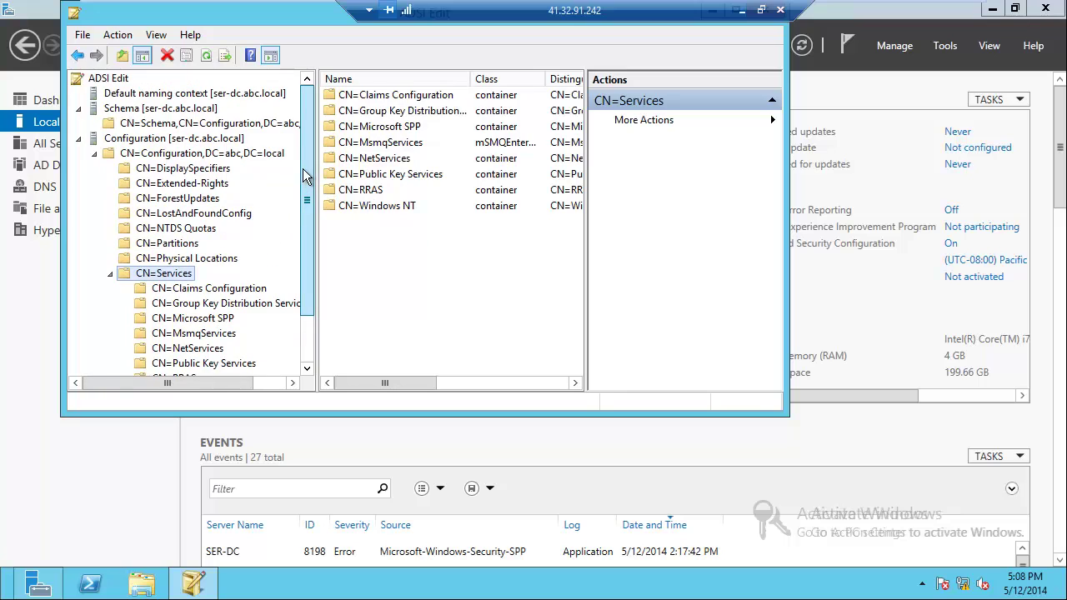
click(246, 99)
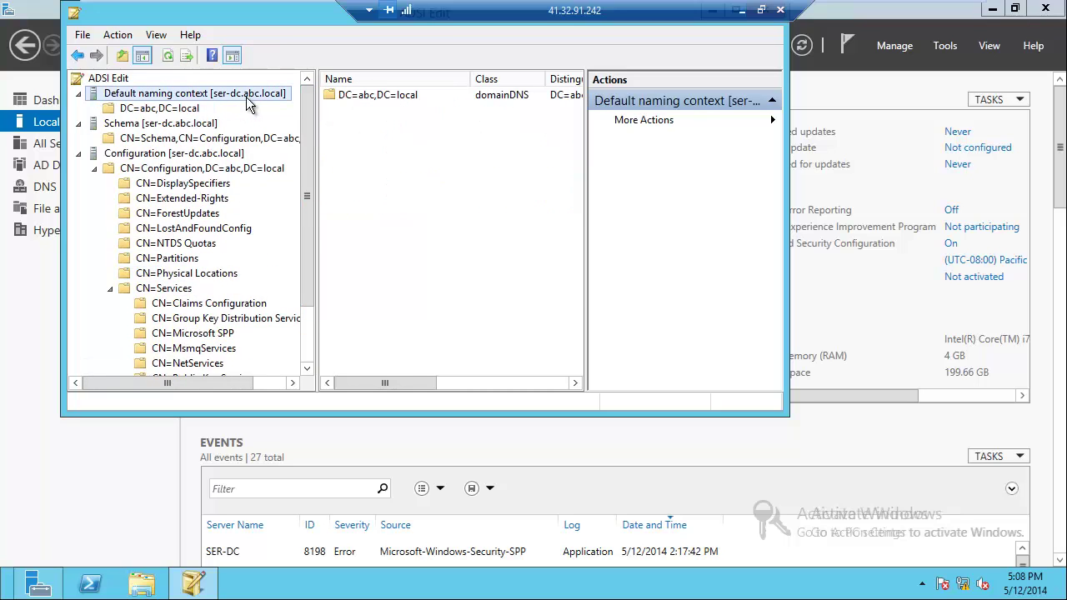
click(184, 112)
double_click(184, 112)
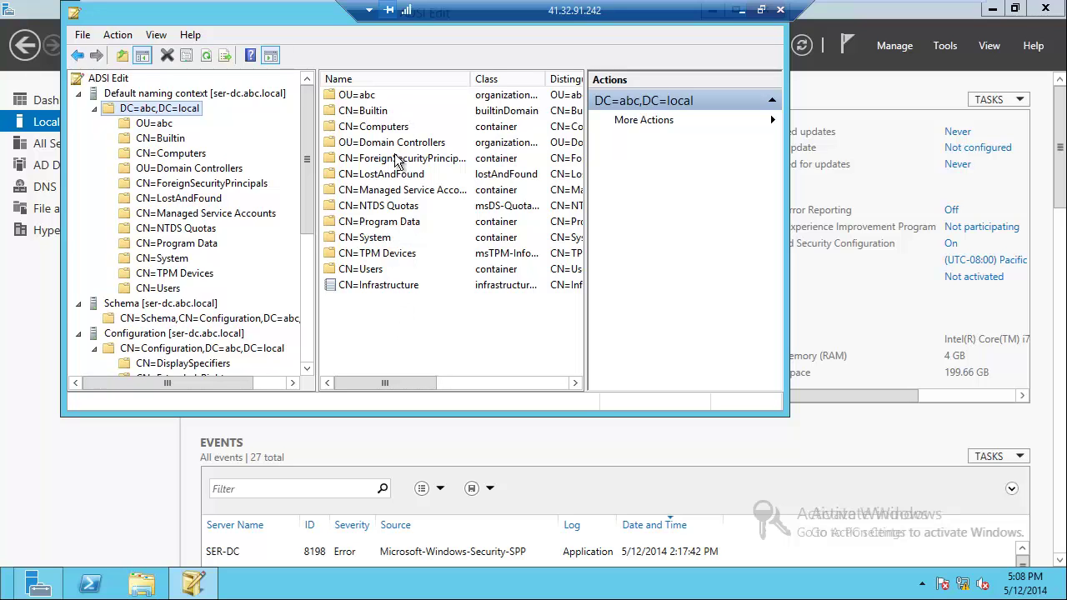
Step: Look through the schema objects in CN=Schema,CN=Configuration,DC=abc,DC=local
click(194, 318)
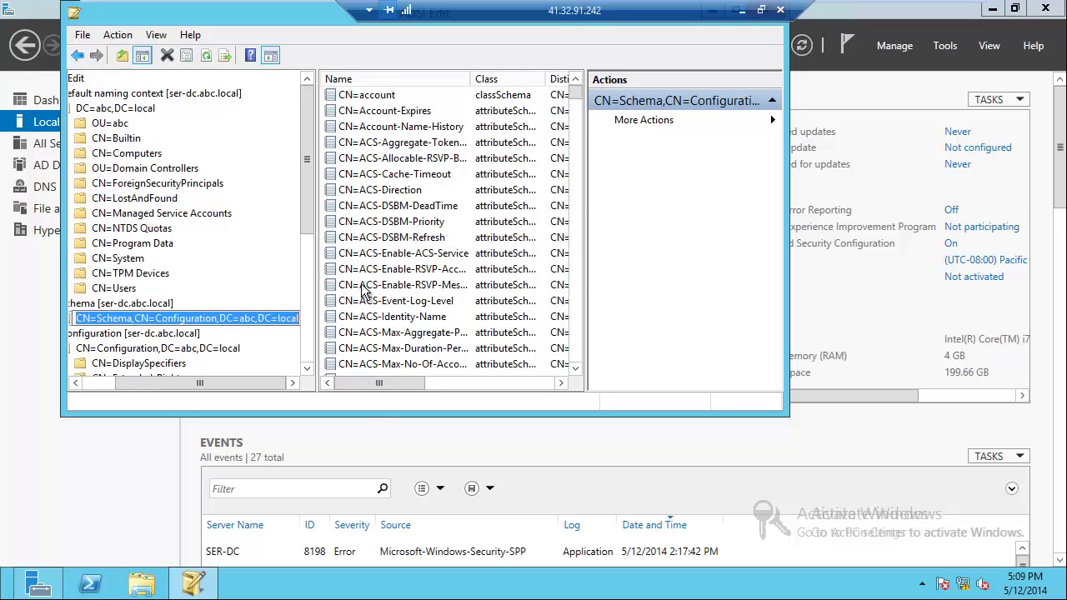
scroll(423, 285, down, 8)
scroll(423, 286, down, 18)
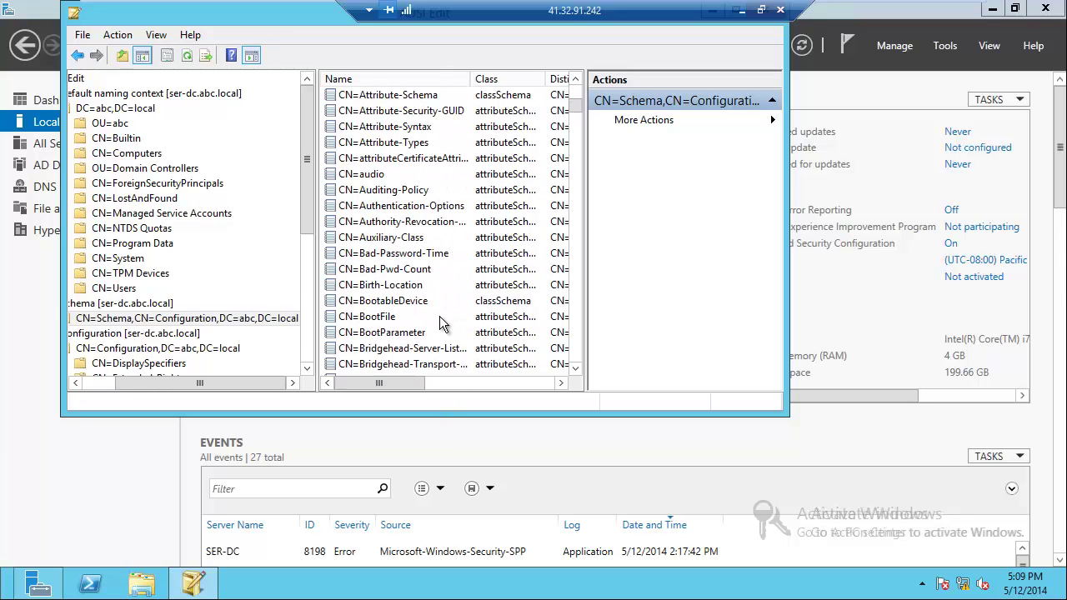
scroll(457, 258, down, 12)
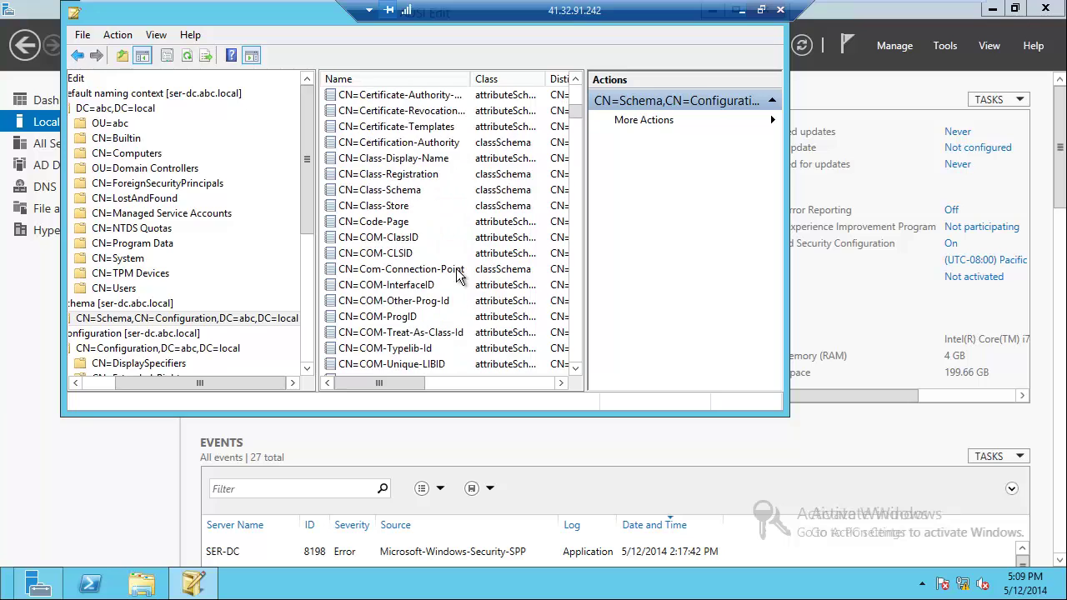
scroll(457, 275, down, 18)
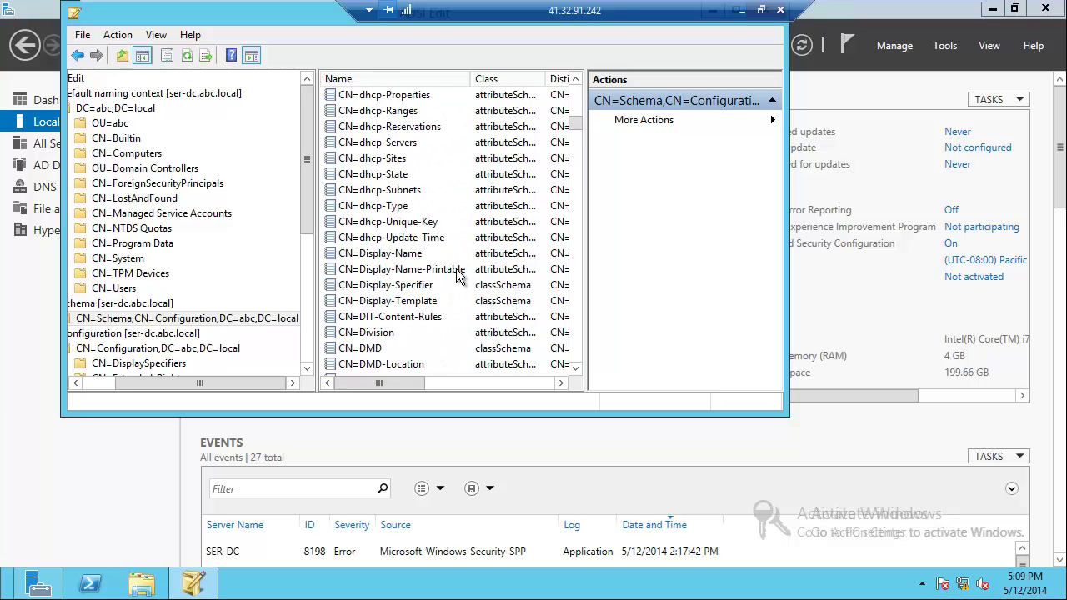
scroll(456, 275, down, 15)
drag(575, 138, 588, 295)
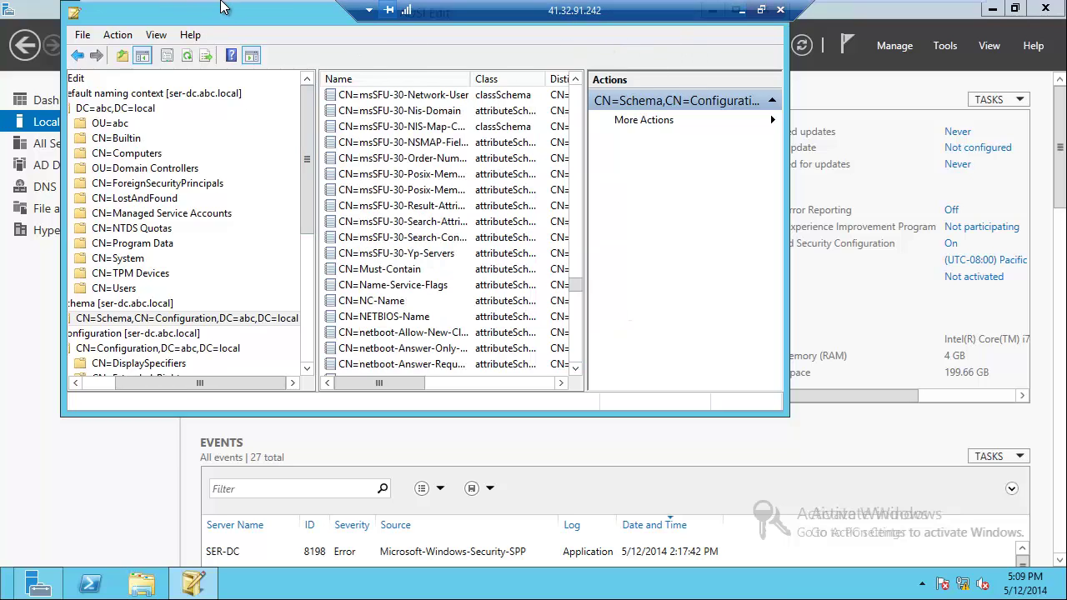
Step: Switch to the Exchange Server 2013 virtual machine and run Windows PowerShell as administrator
mouse_move(221, 7)
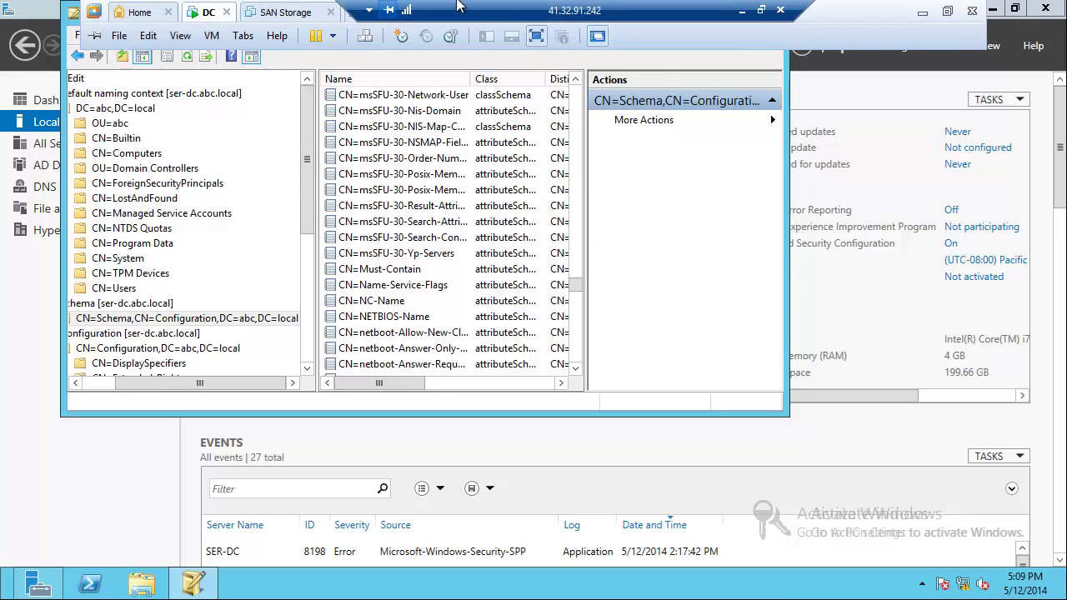
click(486, 11)
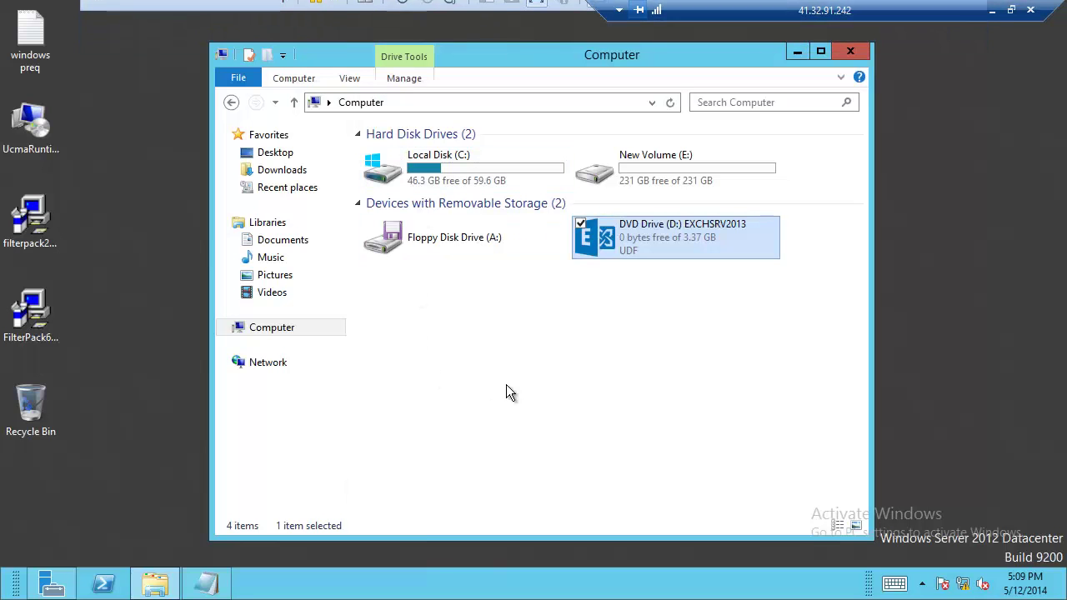
click(506, 388)
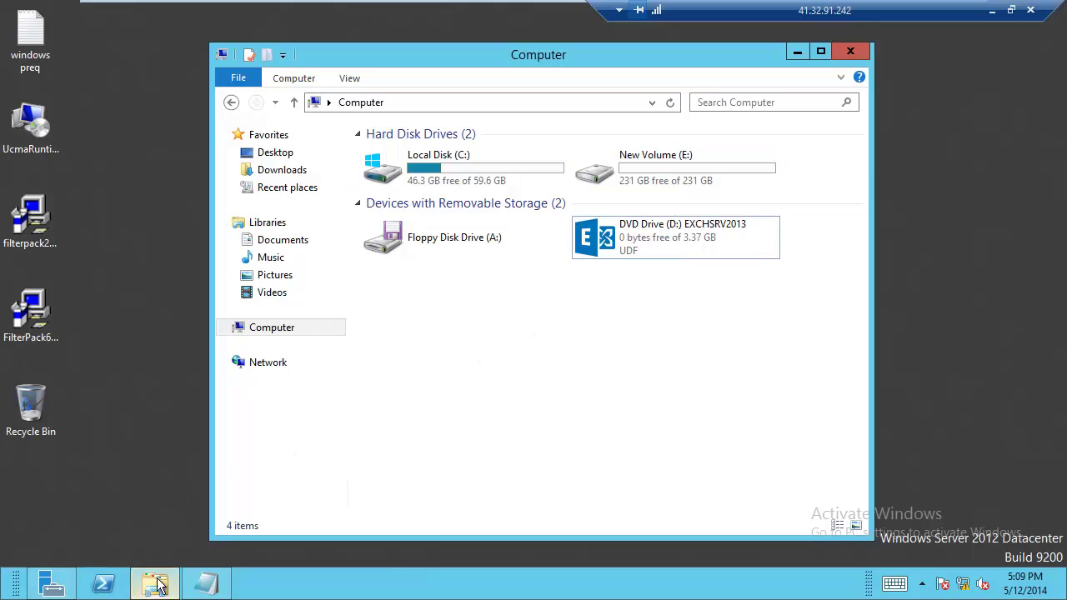
right_click(104, 584)
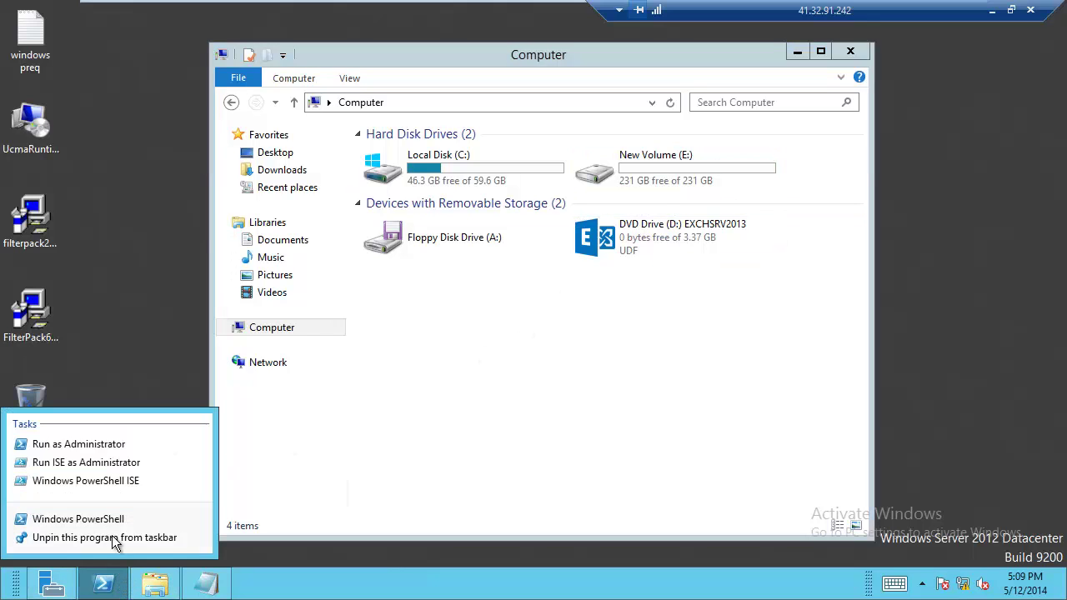
click(123, 444)
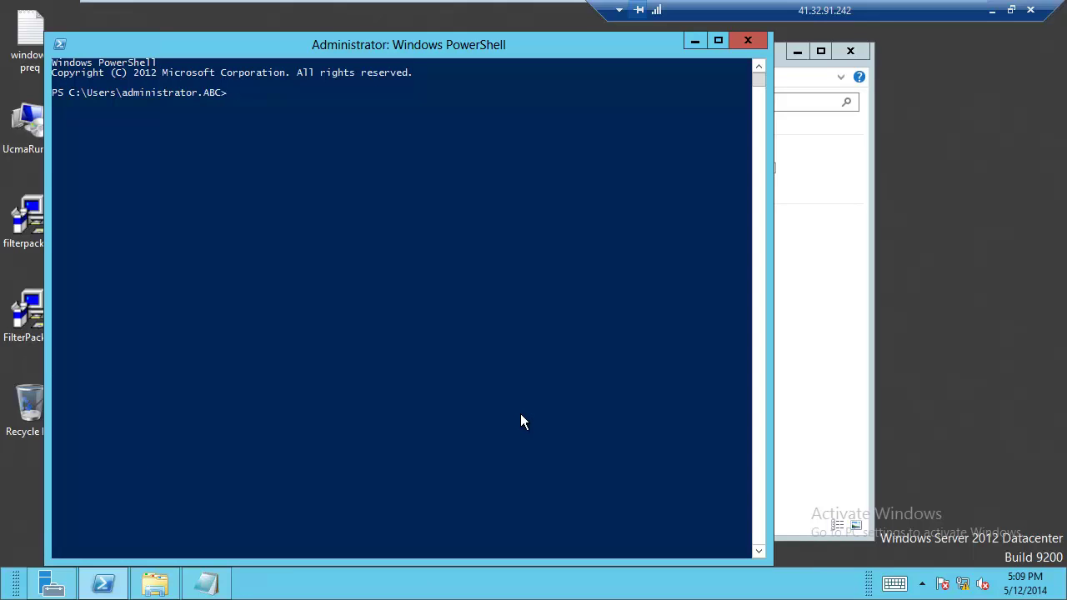
Step: Change to drive D: in PowerShell and list the contents of the Exchange disc
text(D:)
key(Return)
text(dir)
key(Return)
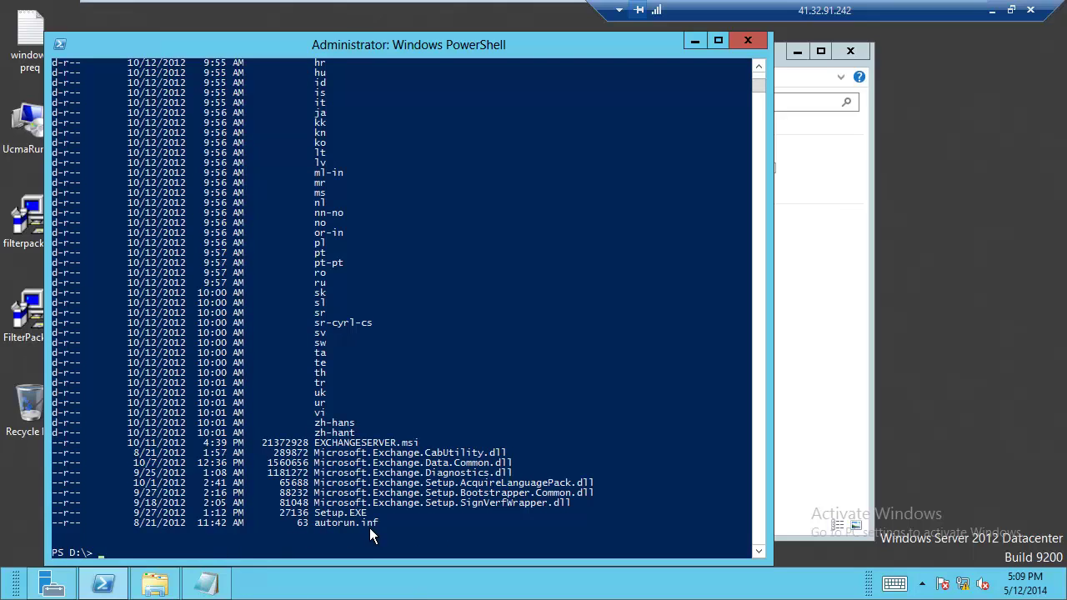
Step: Run .\Setup.exe /PrepareAD /OrganizationName:eduors /IAcceptExchangeServerLicenseTerms, followed by .\Setup.exe /PrepareSchema /IAcceptExchangeServerLicenseTerms
right_click(316, 544)
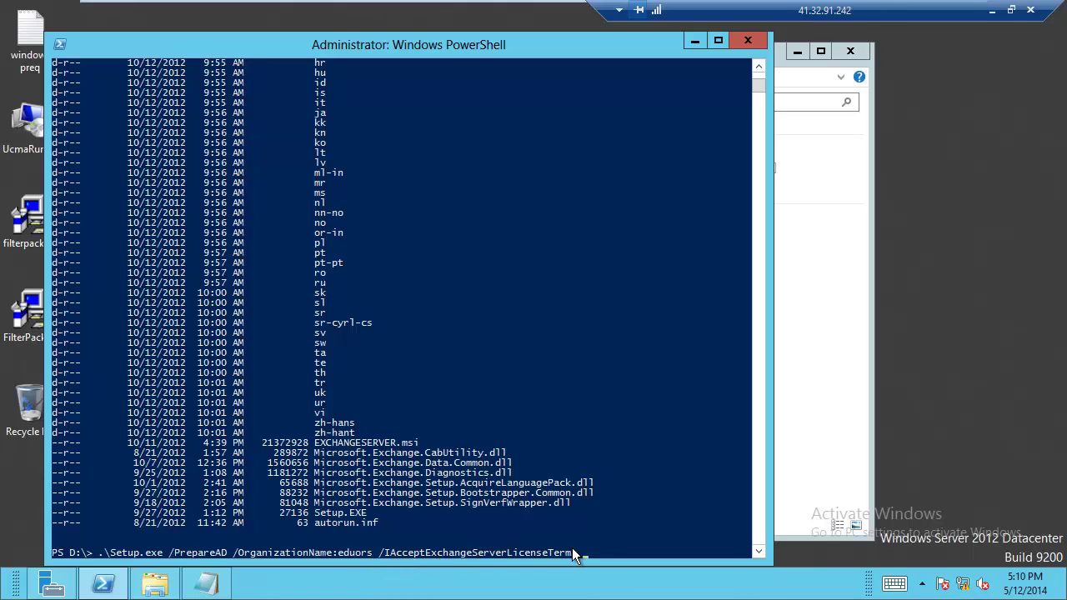
key(Return)
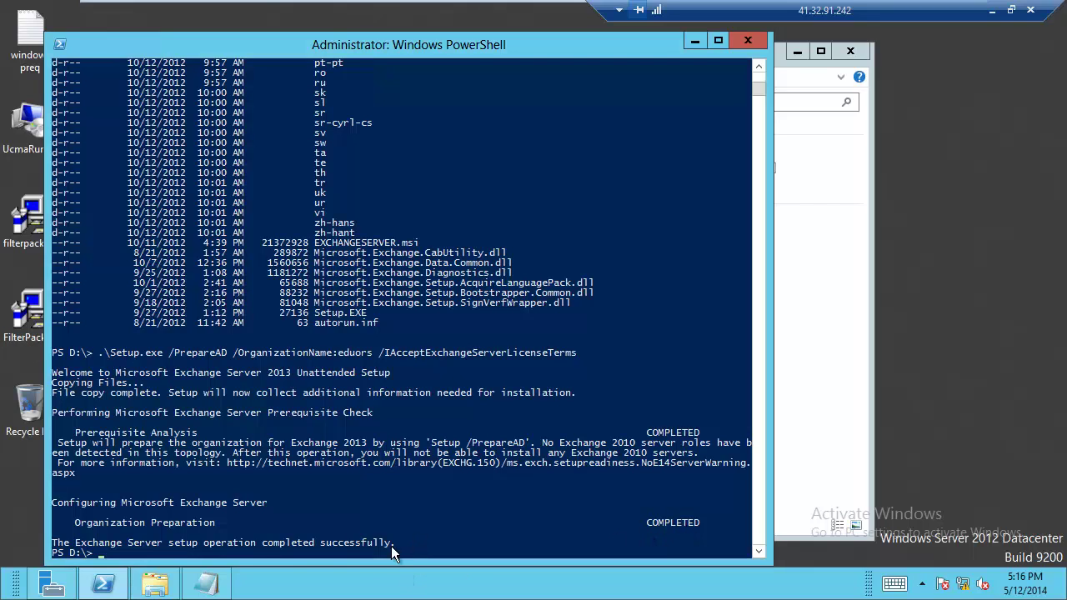
right_click(251, 552)
key(Return)
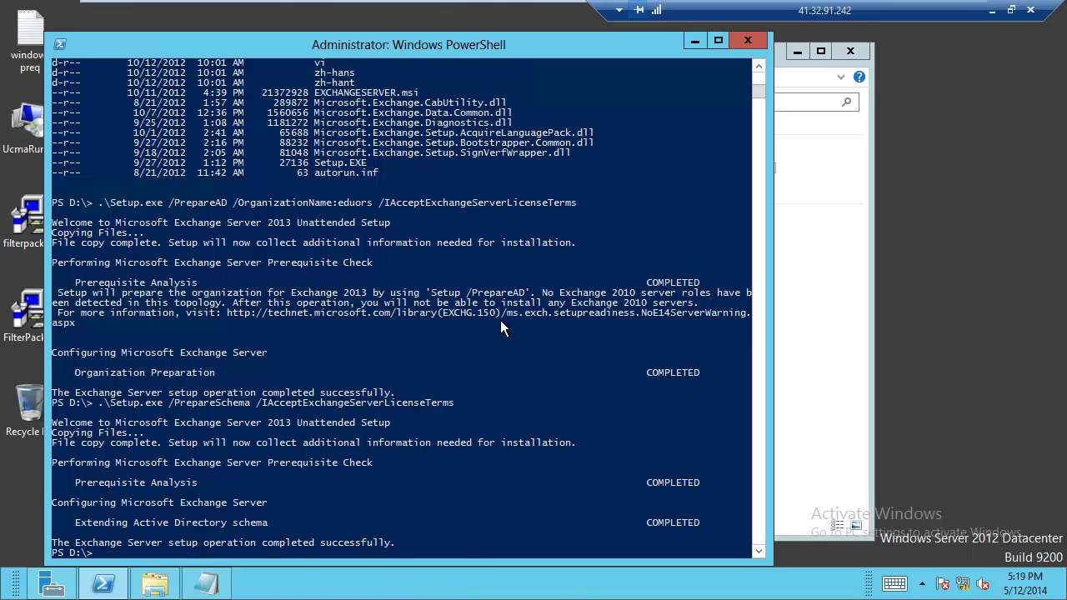
Step: Switch to ADSI Edit on the DC virtual machine and refresh the default naming, Schema and Configuration contexts
mouse_move(147, 7)
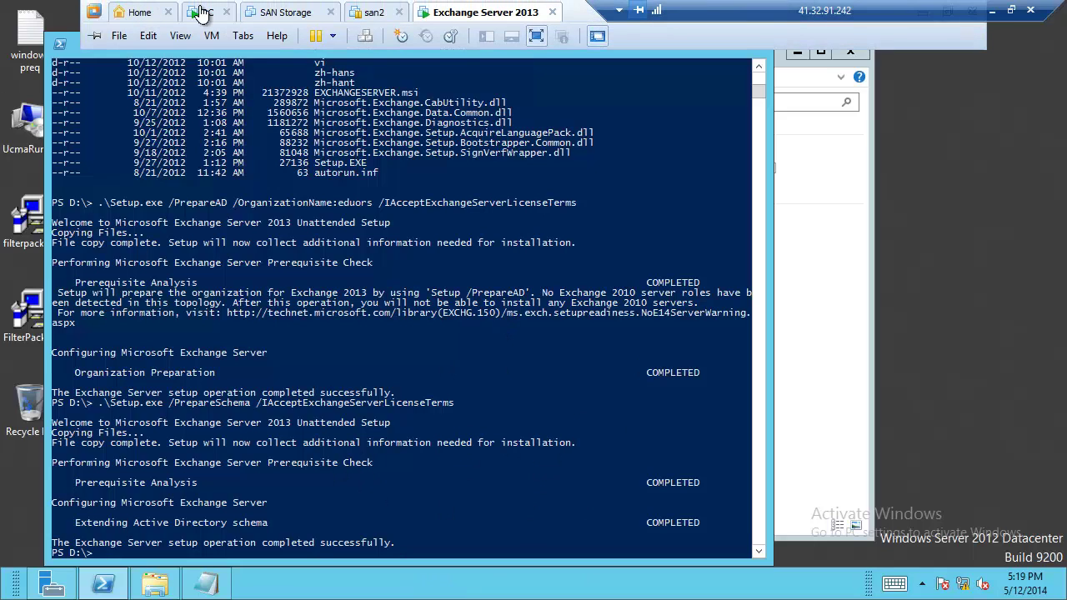
click(201, 11)
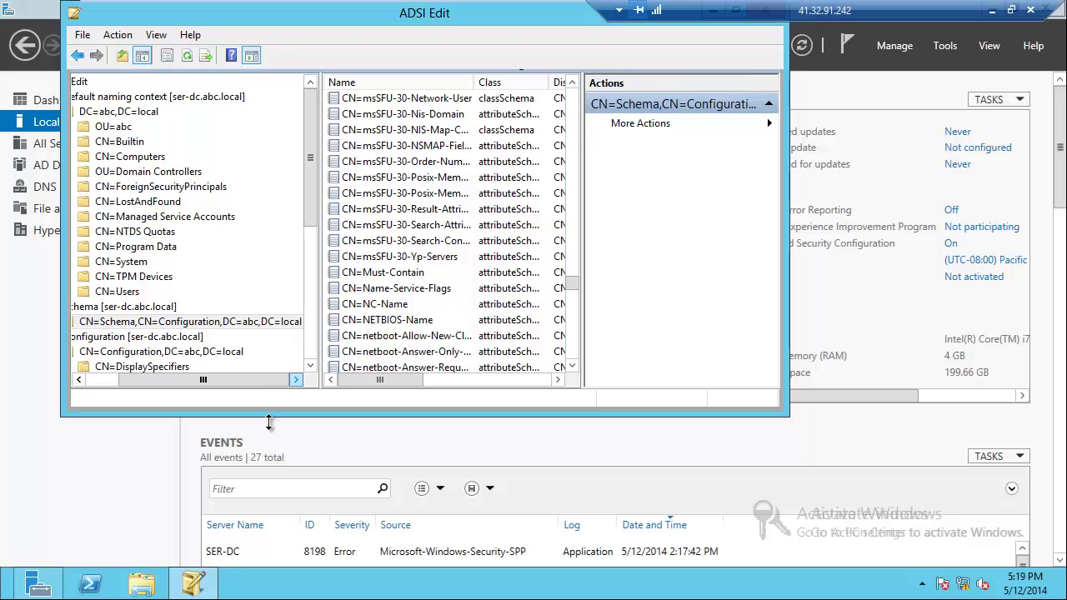
drag(188, 387, 150, 386)
right_click(163, 99)
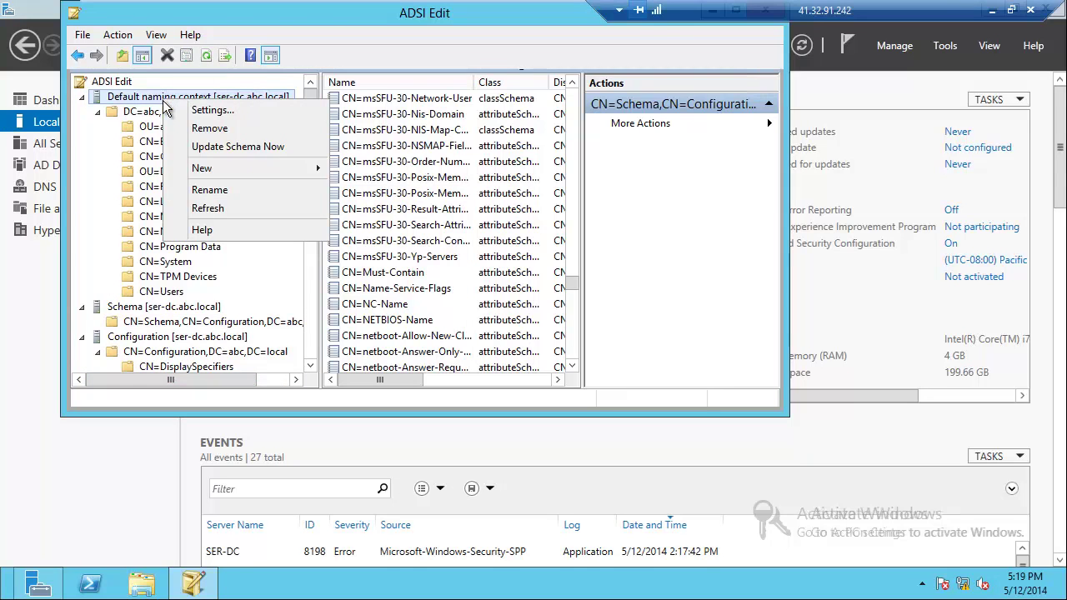
click(216, 210)
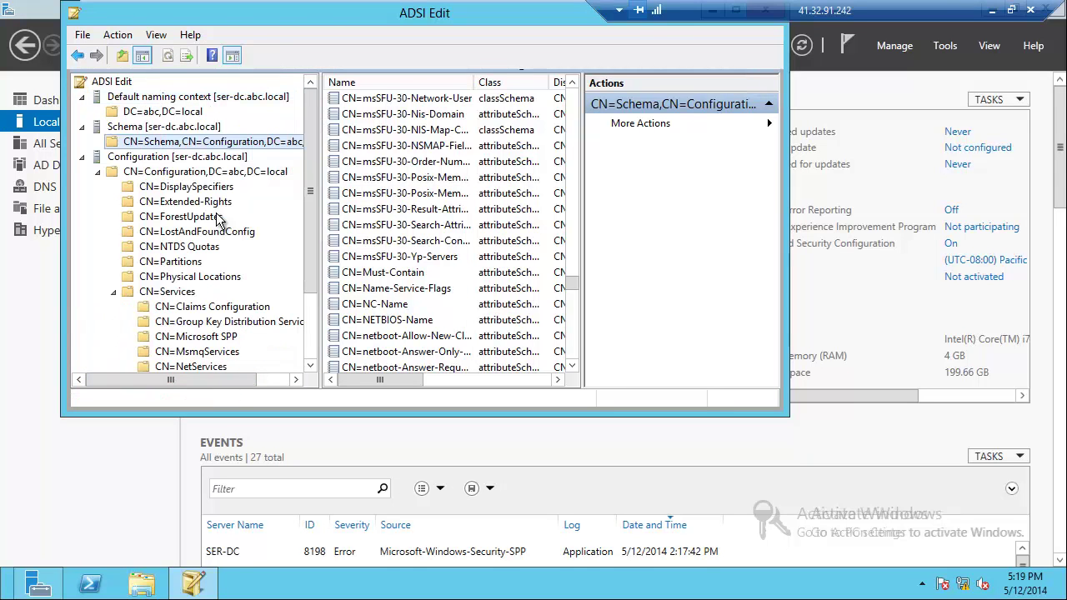
right_click(154, 128)
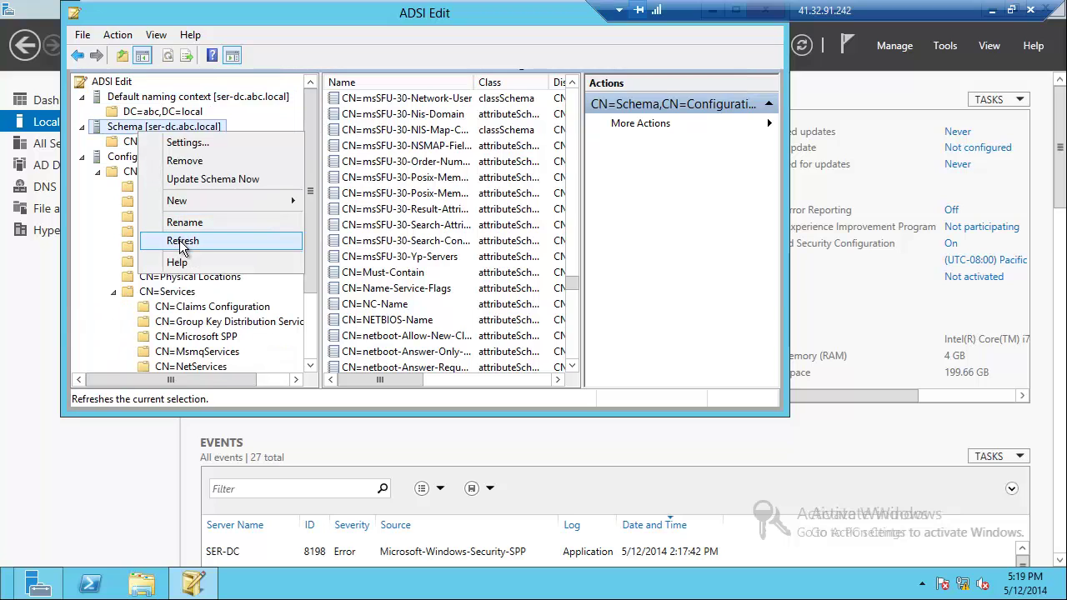
click(179, 237)
right_click(153, 157)
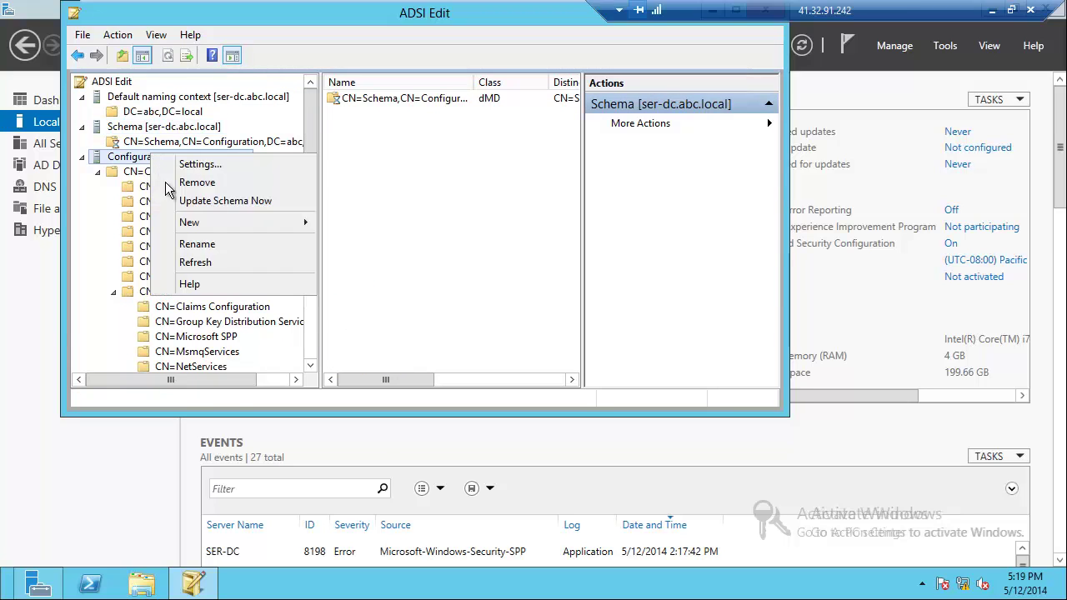
click(199, 263)
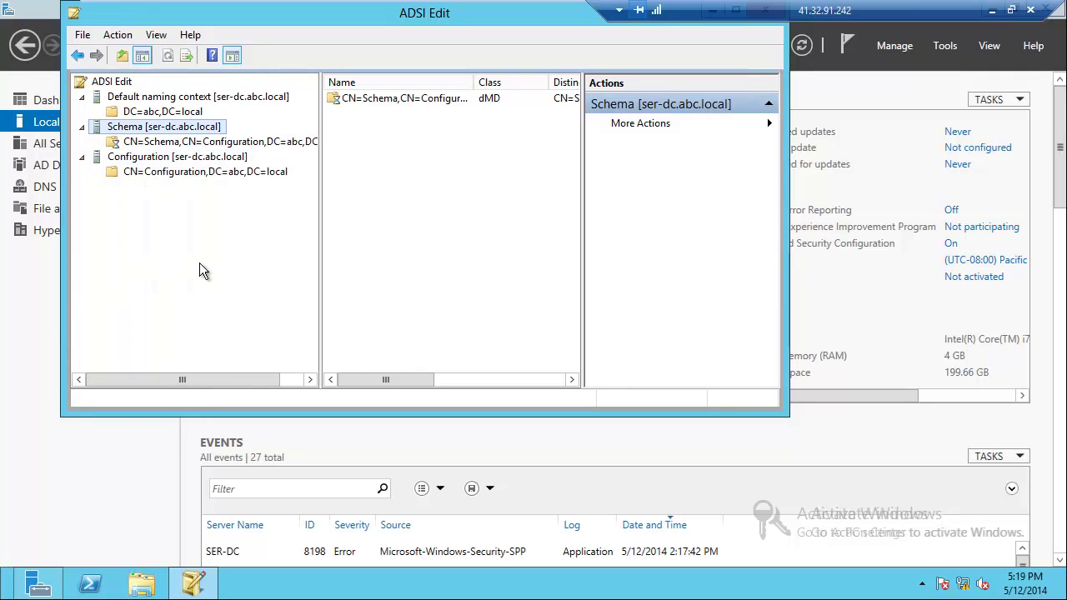
Step: Examine the Microsoft Exchange container under CN=Services in CN=Configuration,DC=abc,DC=local, widening the Name column to read the entries
click(177, 174)
double_click(176, 173)
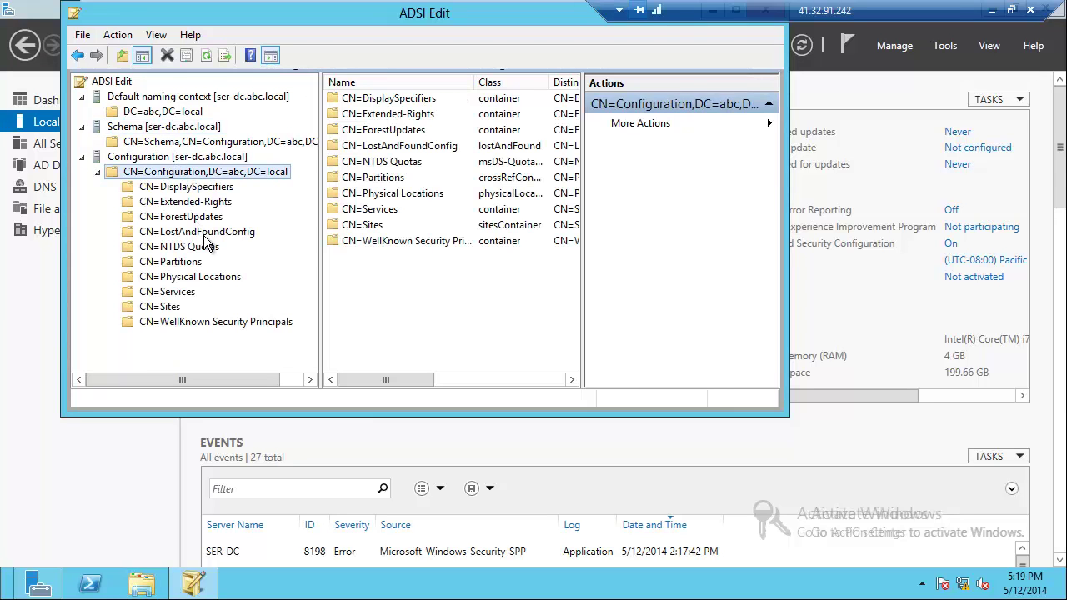
double_click(173, 293)
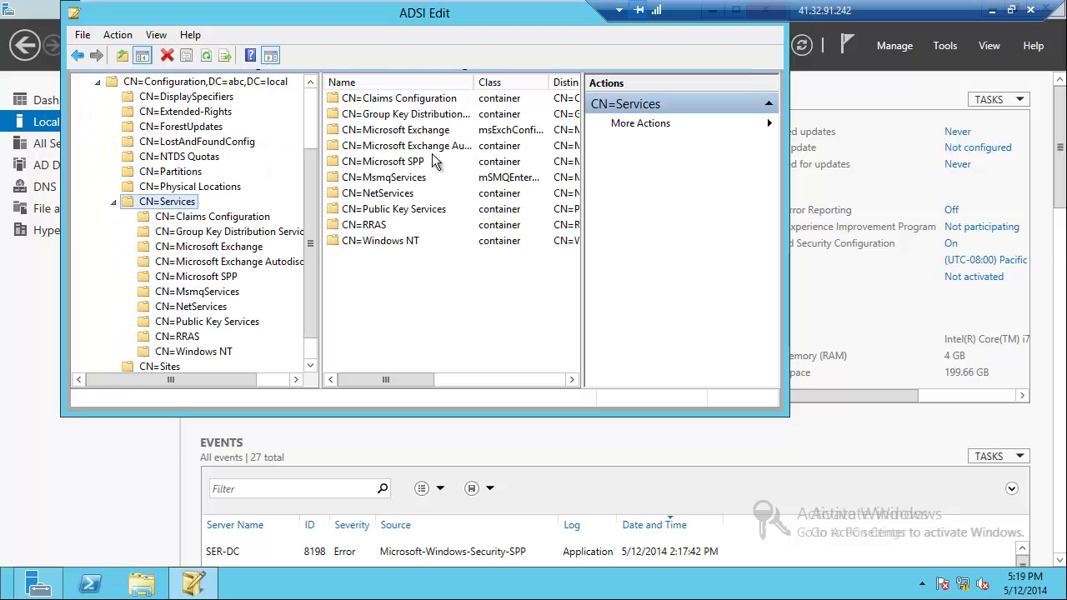
drag(475, 82, 532, 83)
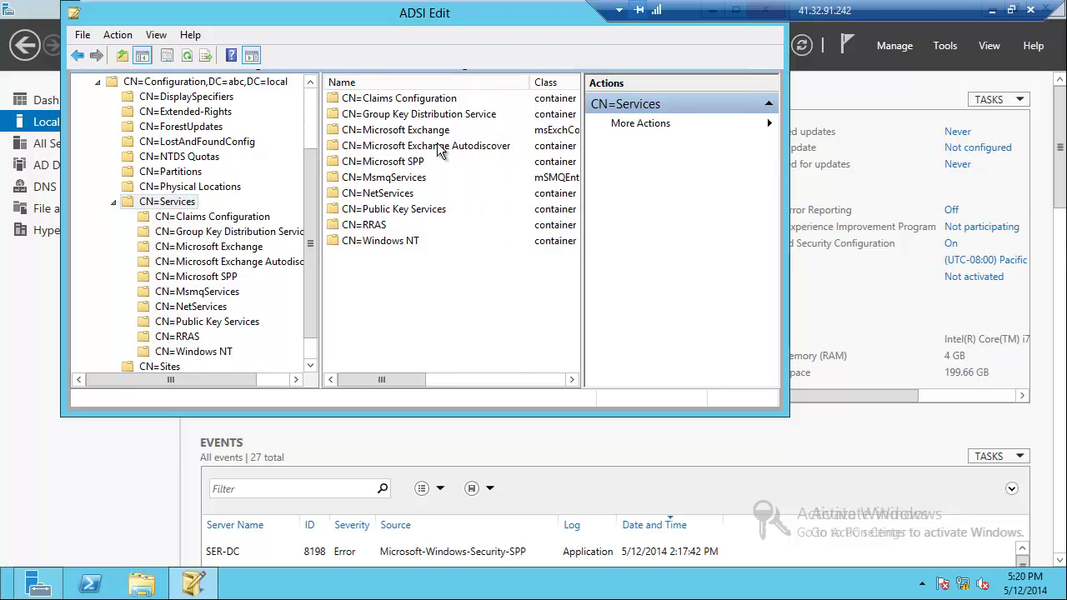
double_click(431, 133)
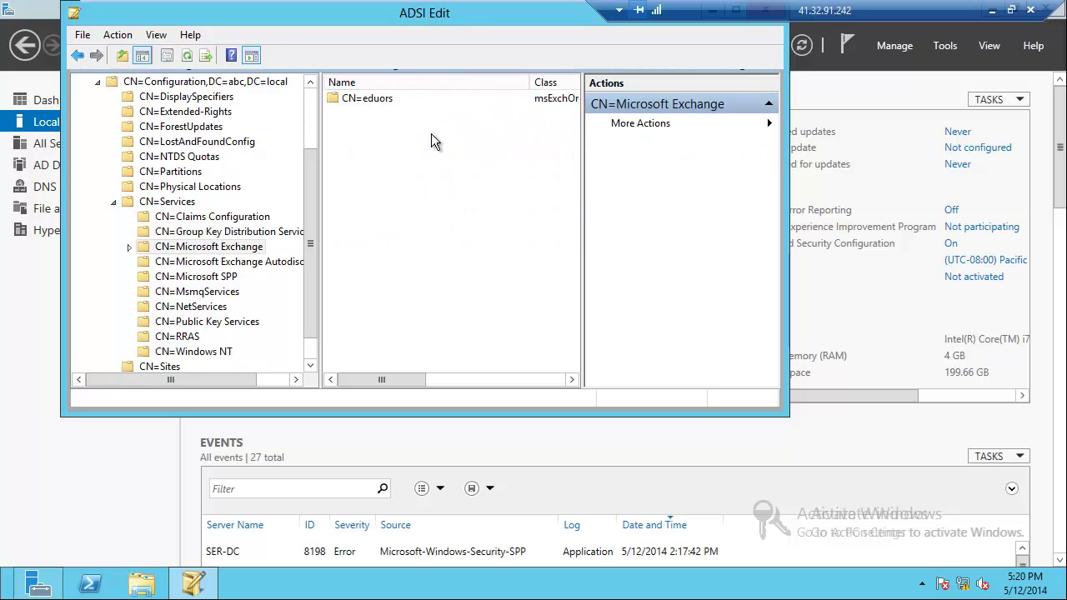
Step: Examine the containers inside CN=eduors under CN=Microsoft Exchange, widening the list, and collapse CN=Configuration,DC=abc,DC=local
double_click(389, 102)
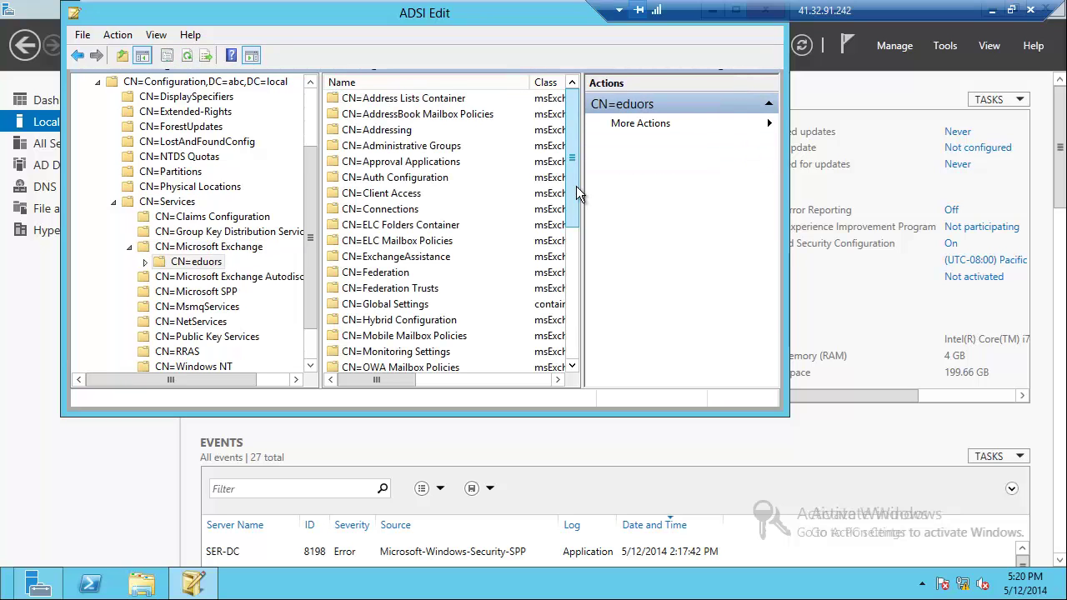
drag(577, 174, 695, 198)
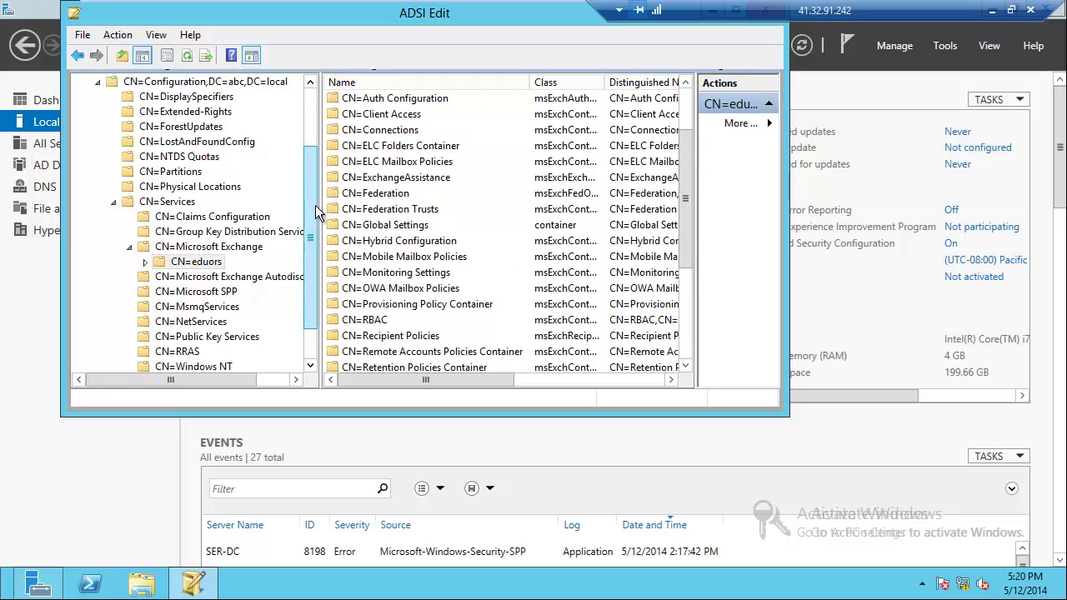
scroll(315, 212, up, 2)
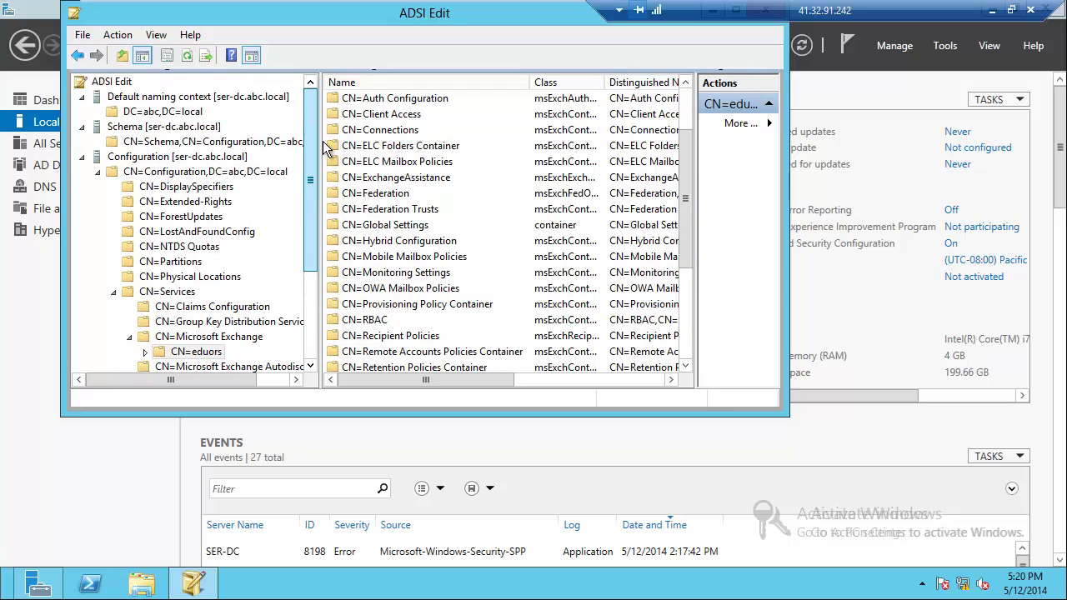
click(96, 173)
Step: Examine the Microsoft Exchange Security Groups and Microsoft Exchange System Objects containers under DC=abc,DC=local in the default naming context
double_click(148, 114)
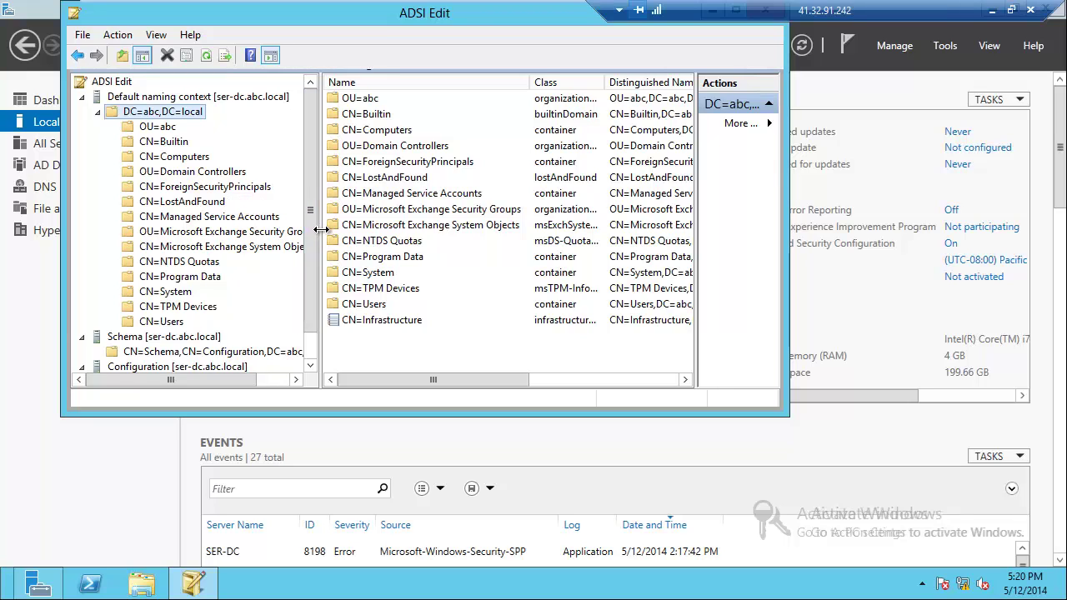
drag(321, 230, 377, 229)
click(171, 236)
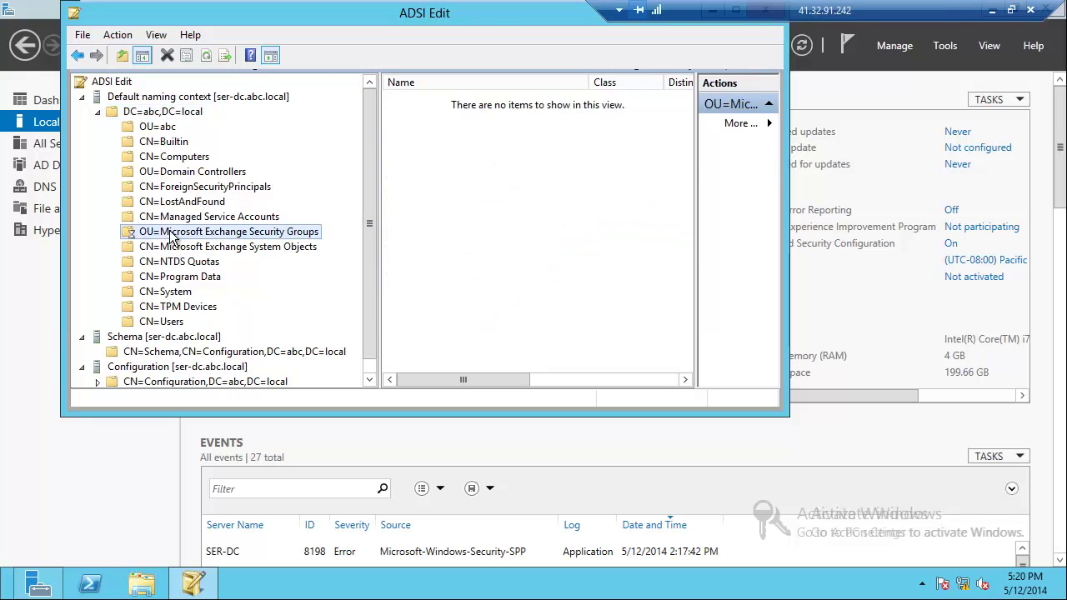
click(191, 247)
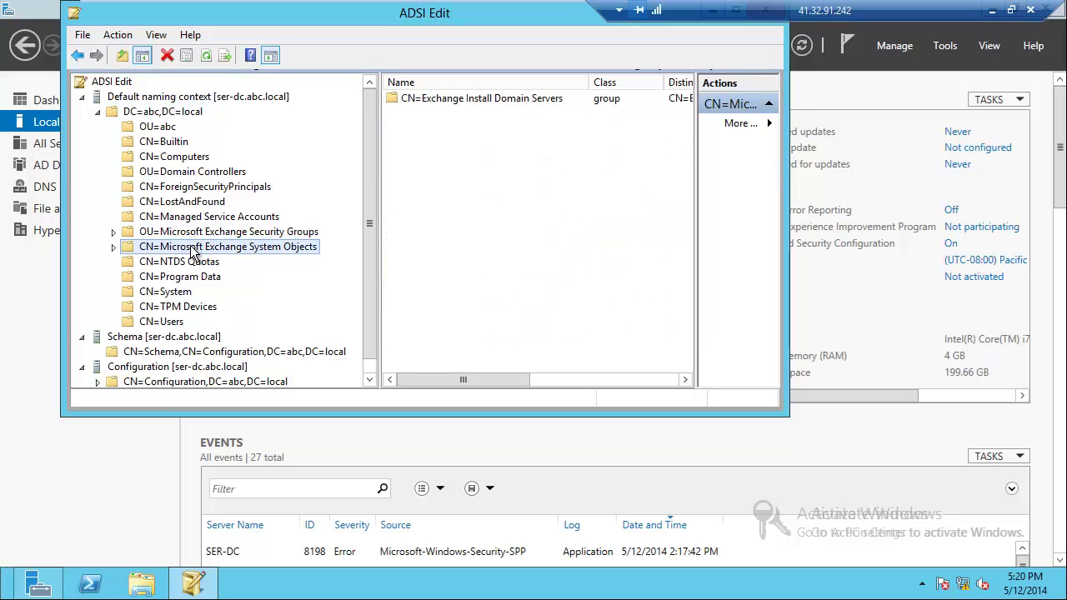
click(185, 234)
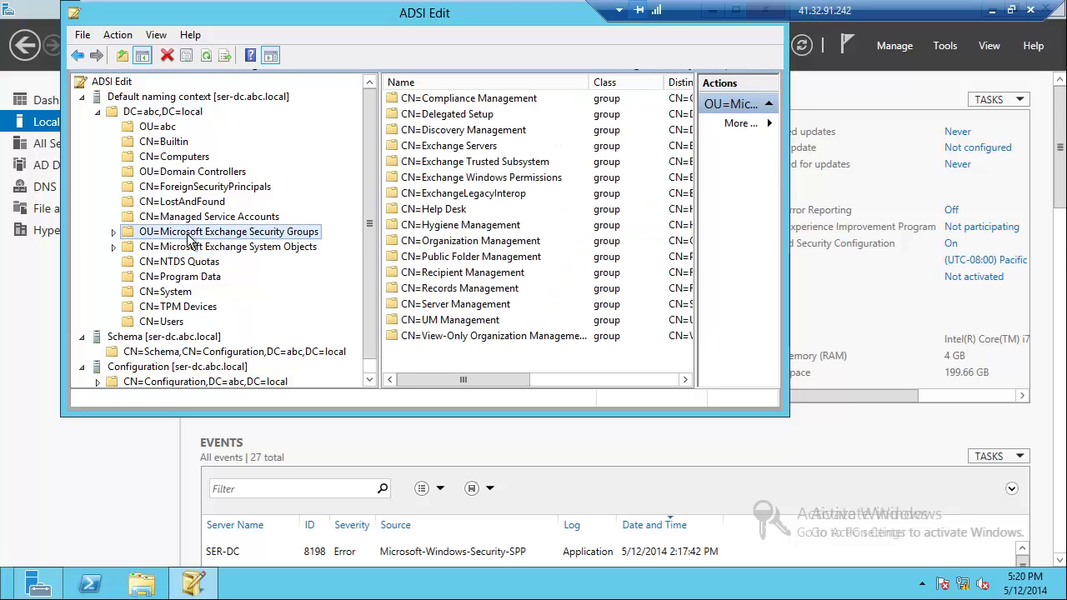
scroll(134, 223, down, 1)
click(114, 217)
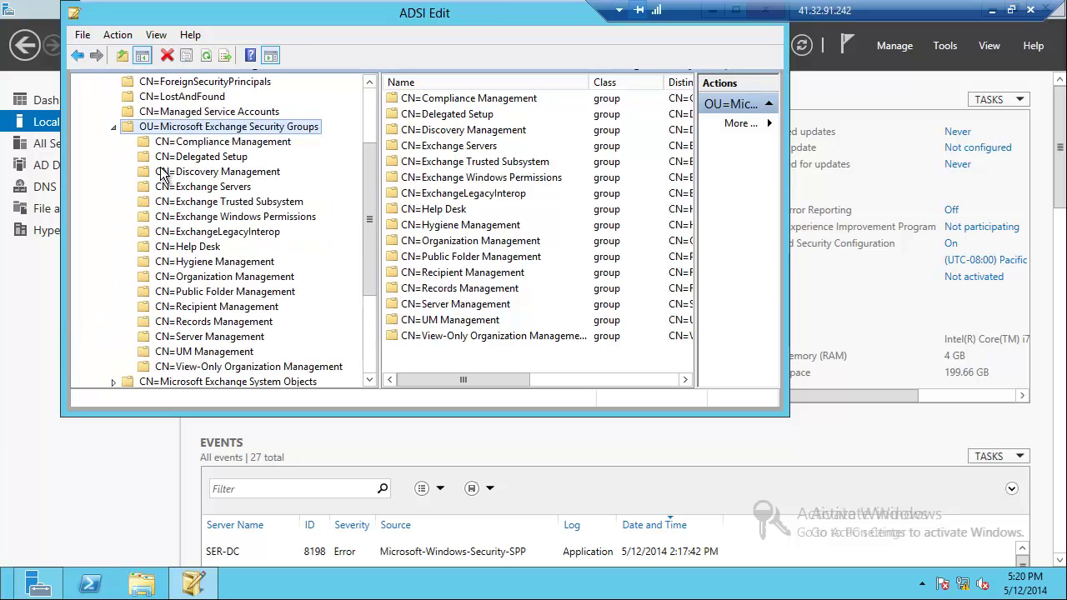
click(114, 127)
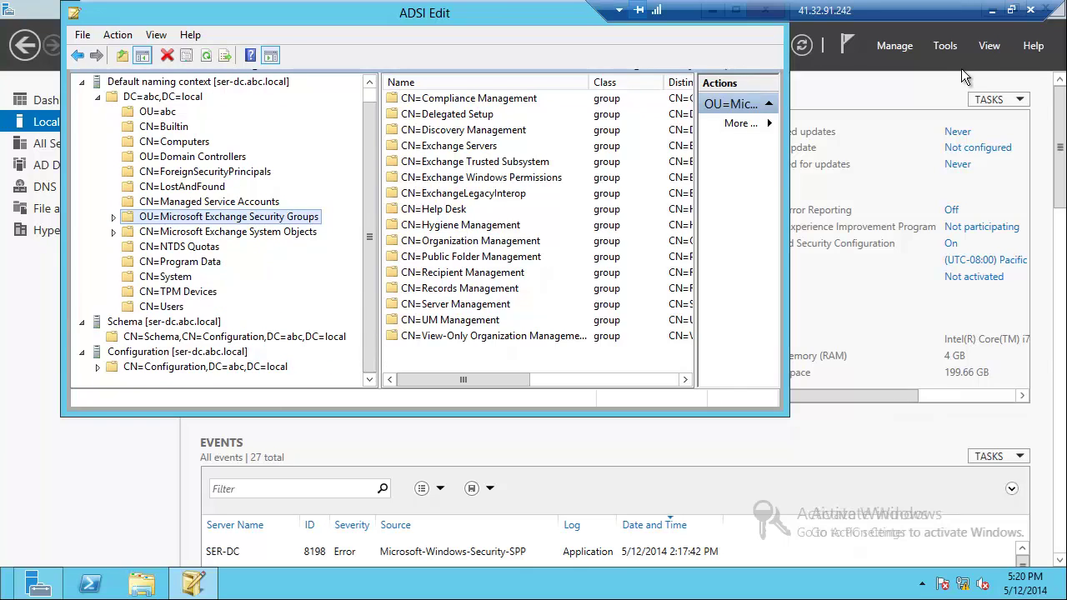
Step: Open Active Directory Users and Computers from Server Manager and display the Microsoft Exchange Security Groups unit, widening the console tree
click(945, 45)
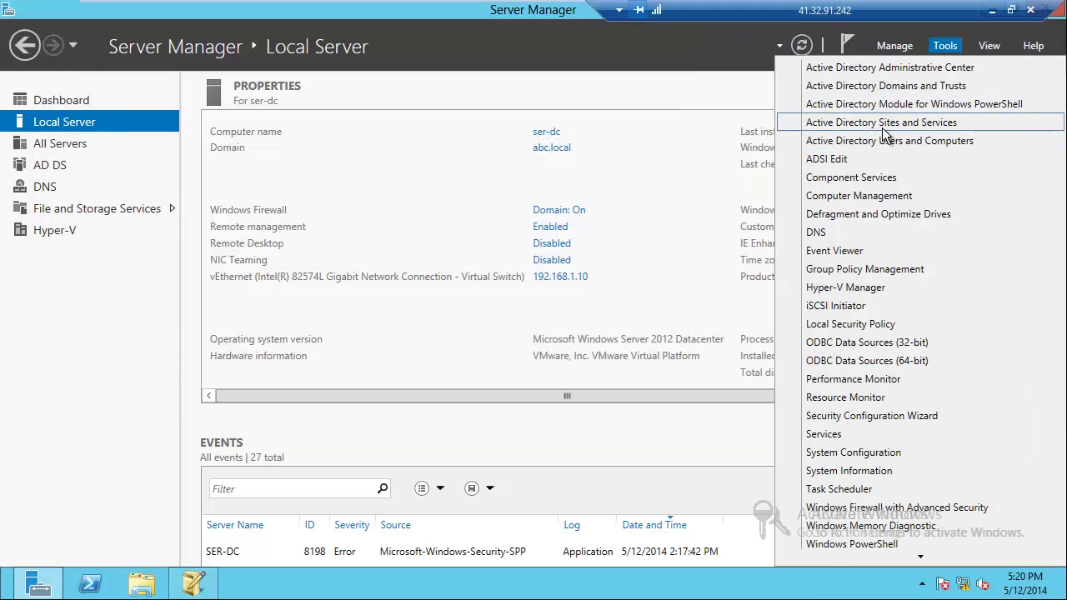
click(880, 140)
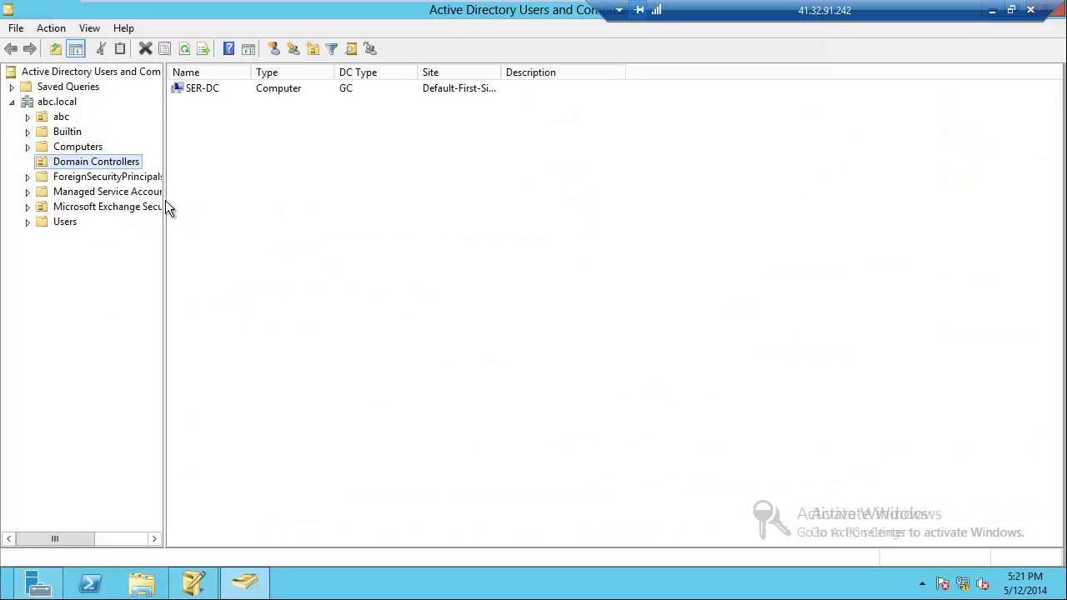
drag(165, 202, 260, 215)
click(102, 206)
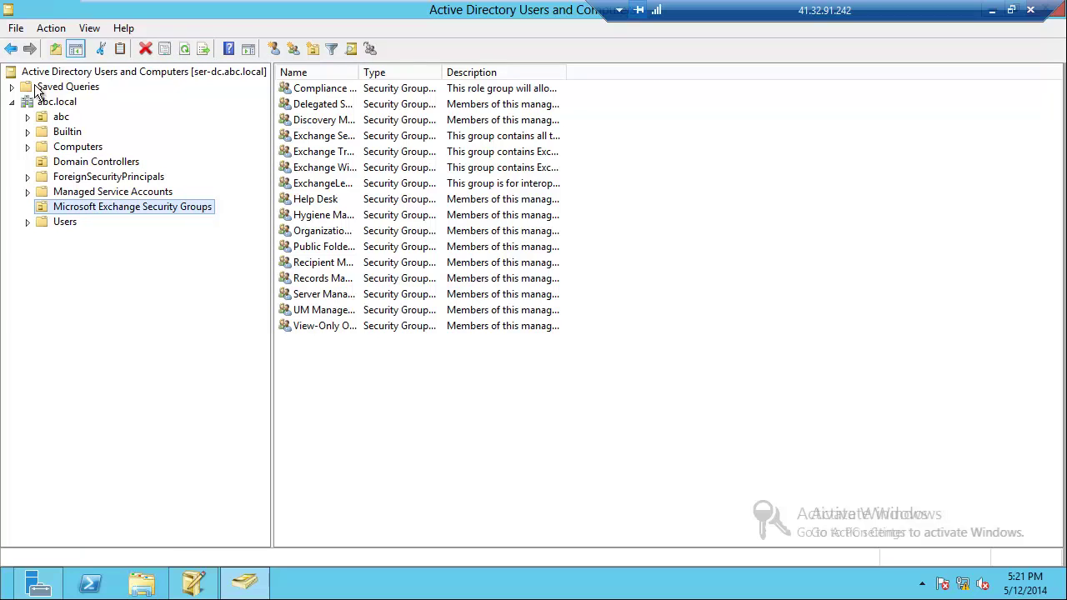
Step: Turn on Advanced Features and view the group inside Microsoft Exchange System Objects with its full name readable
click(90, 28)
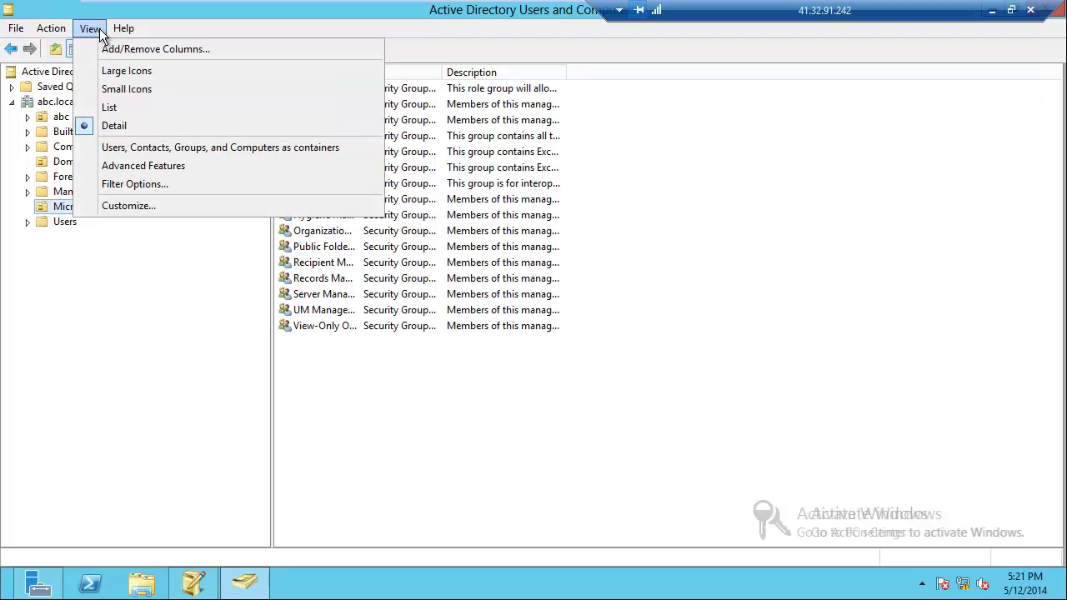
click(136, 167)
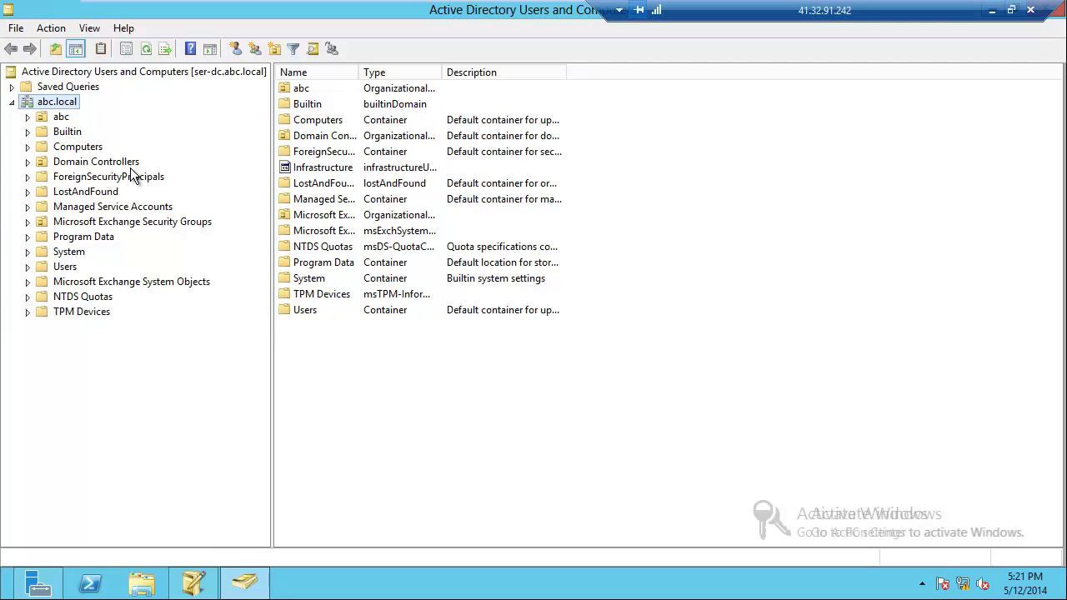
click(138, 283)
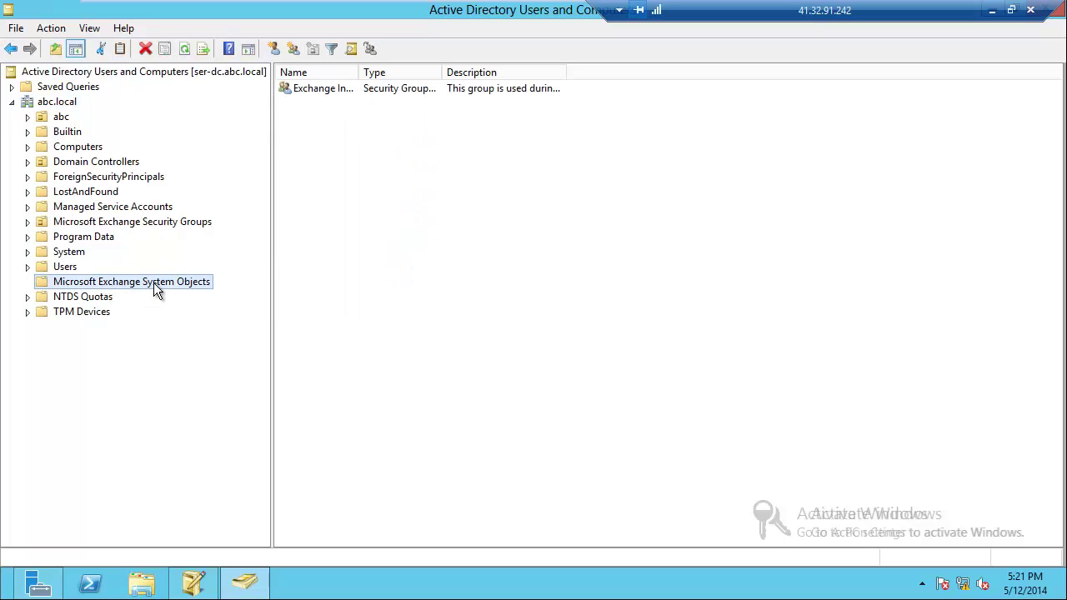
double_click(360, 71)
click(392, 92)
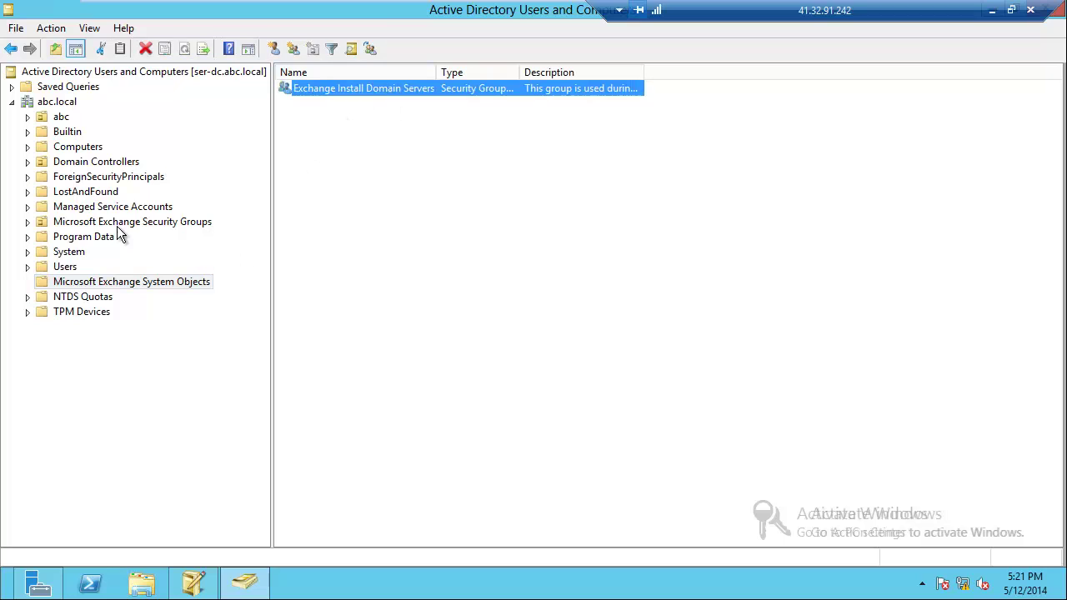
Step: Review all groups in Microsoft Exchange Security Groups, fitting the Name column to their full names
click(113, 221)
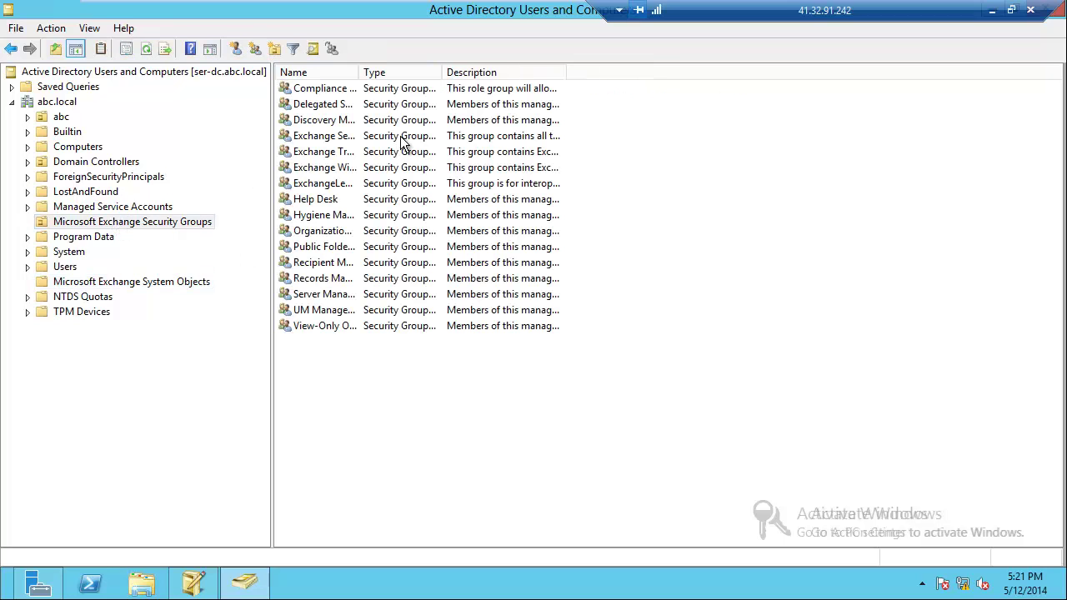
double_click(359, 71)
drag(360, 394, 362, 92)
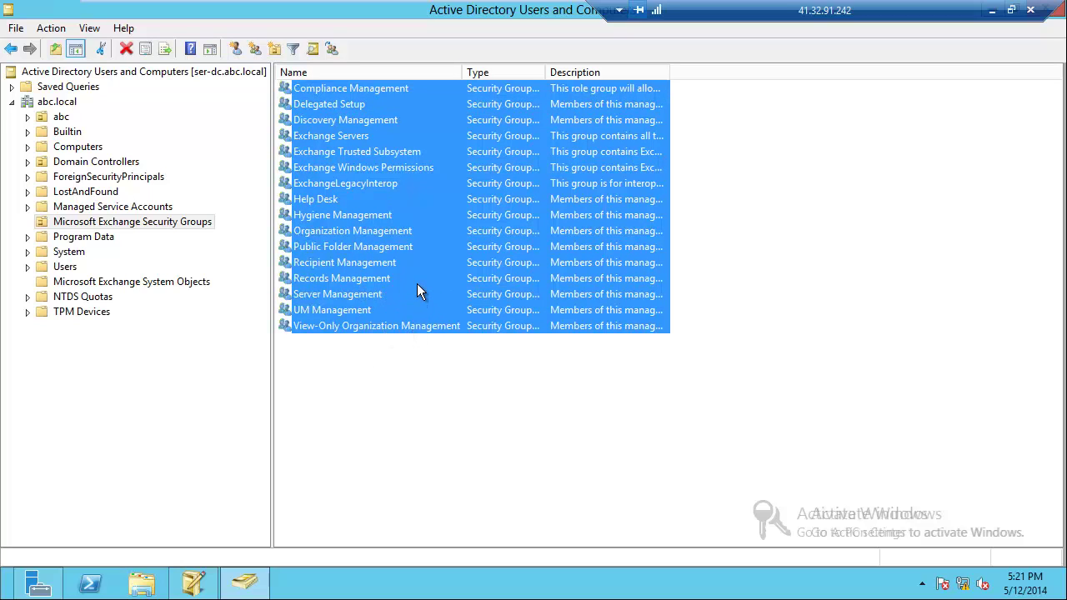
click(384, 434)
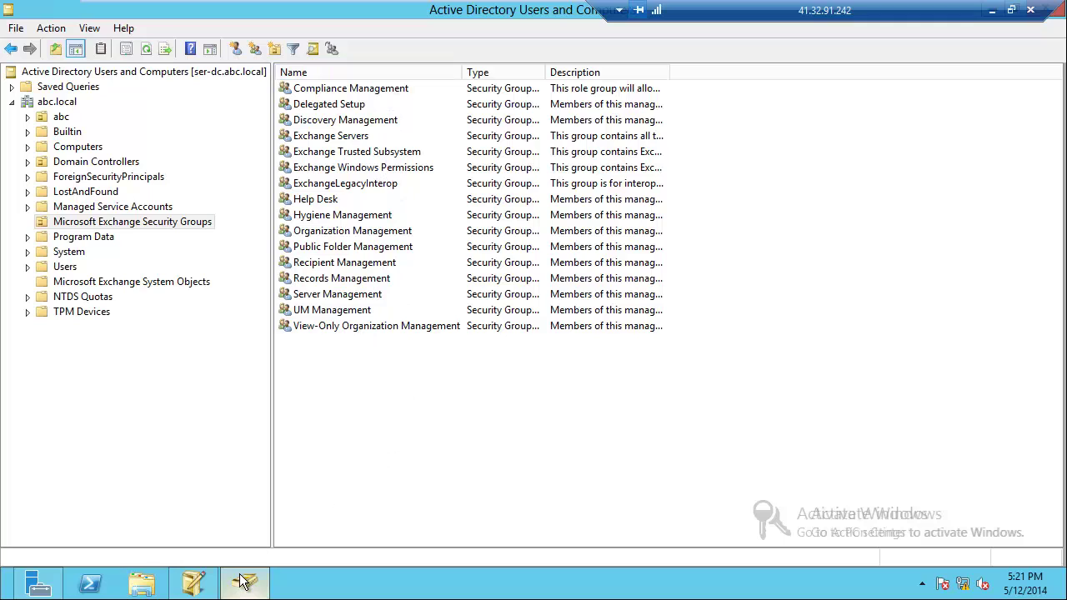
Step: Switch back to ADSI Edit and examine the ms-Exch classes and attributes in CN=Schema,CN=Configuration,DC=abc,DC=local
mouse_move(243, 582)
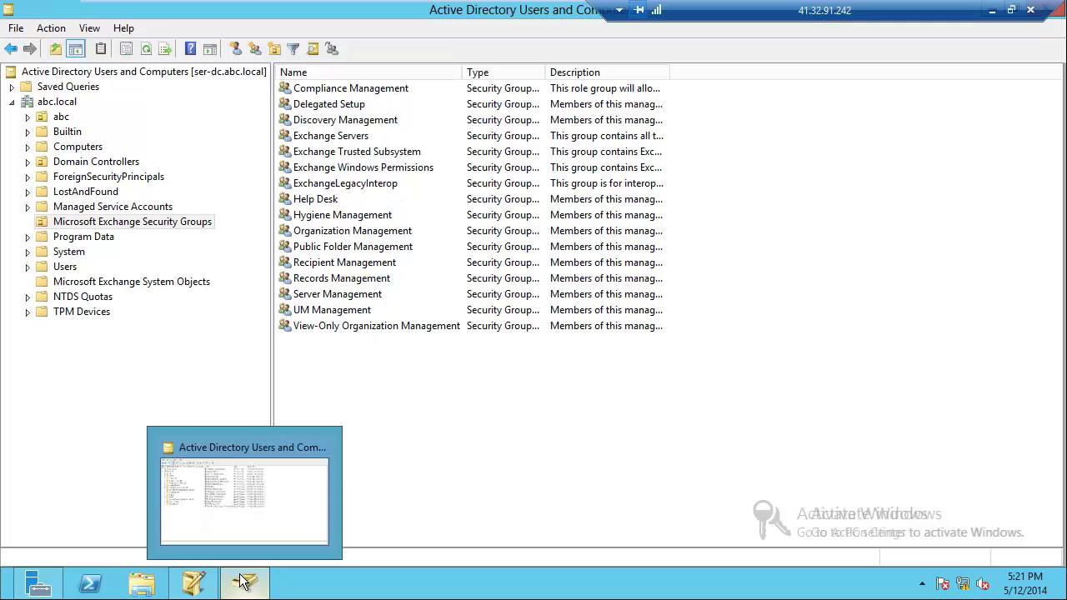
click(179, 585)
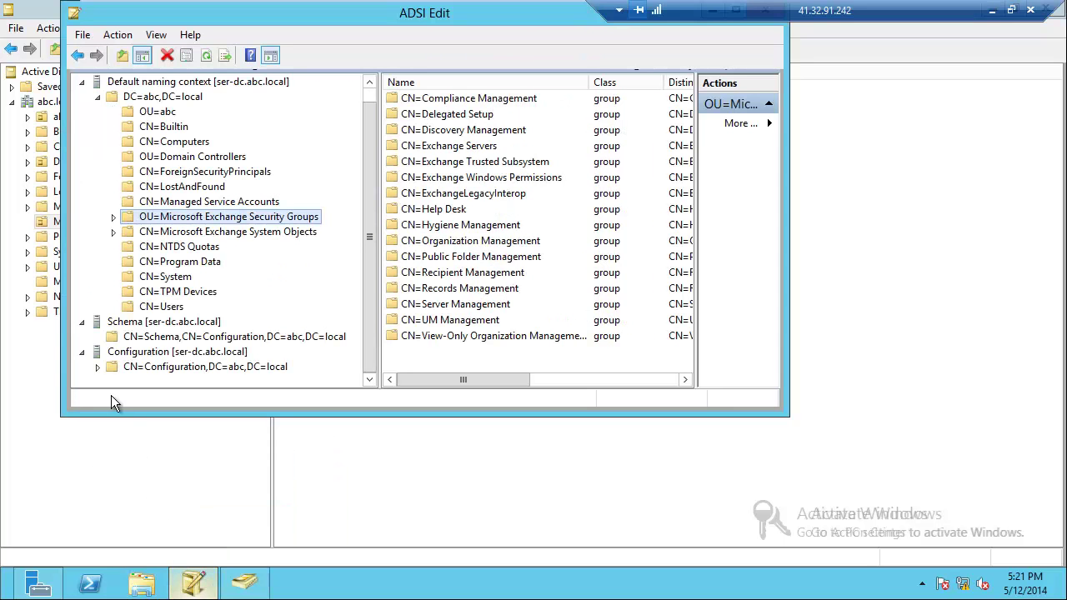
click(153, 342)
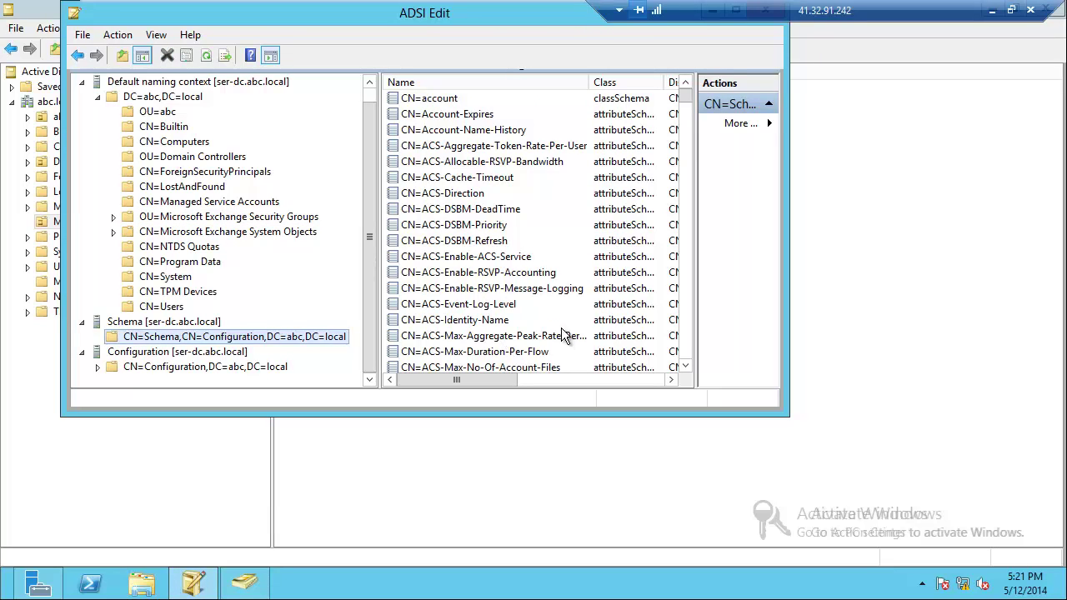
click(539, 305)
scroll(546, 305, down, 5)
scroll(550, 301, down, 20)
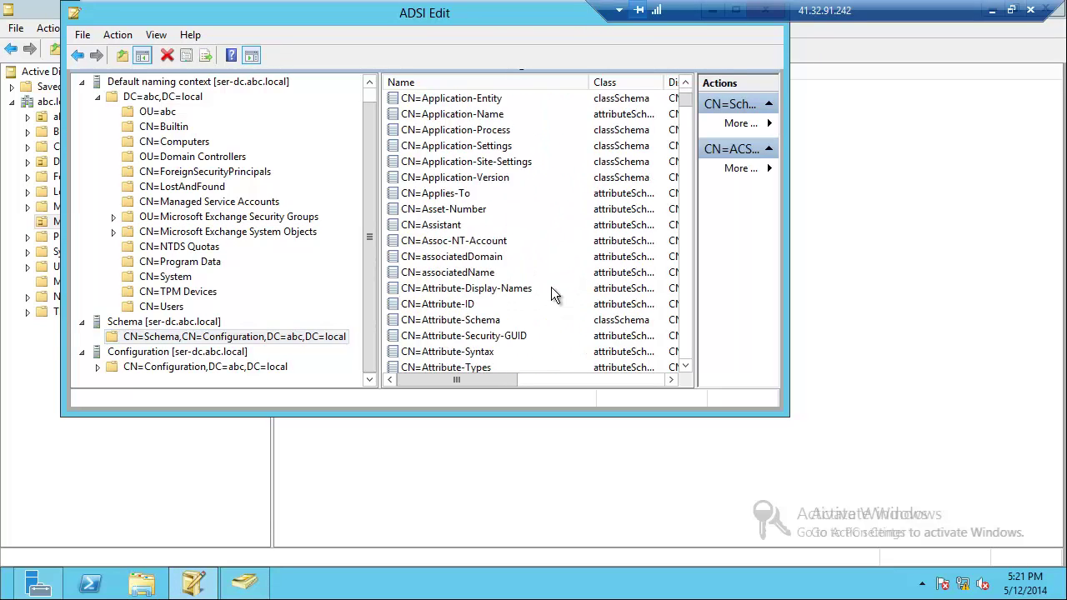
click(482, 194)
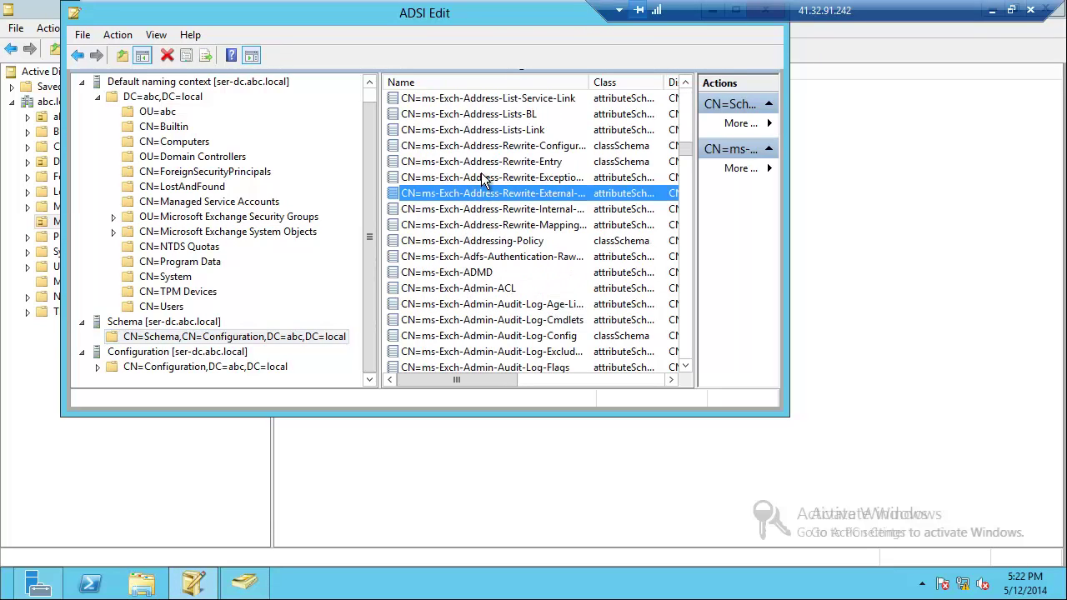
click(473, 178)
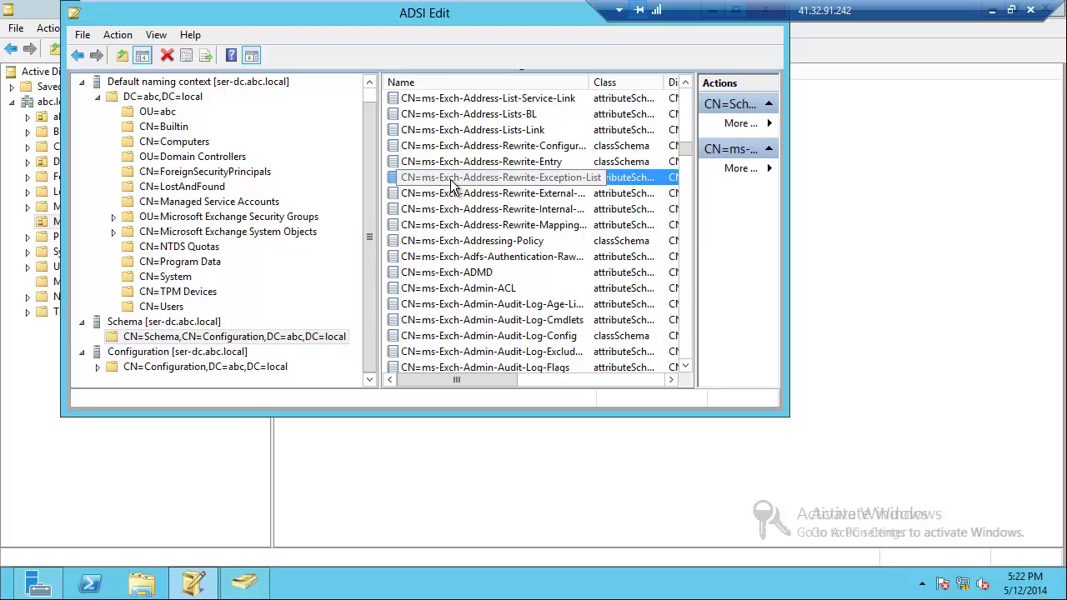
click(450, 131)
click(462, 114)
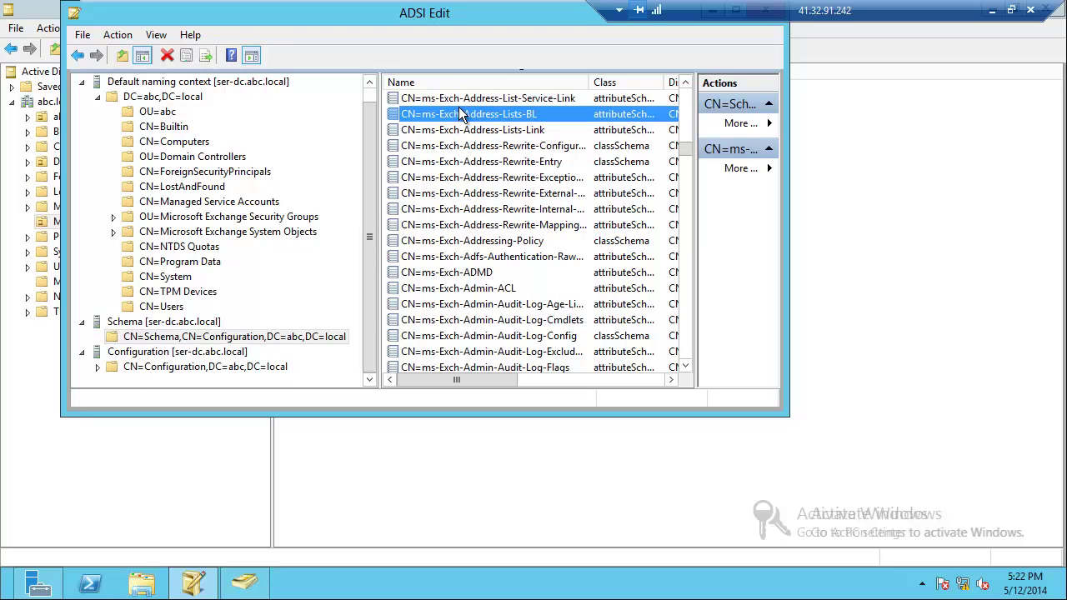
click(467, 131)
click(465, 163)
click(467, 242)
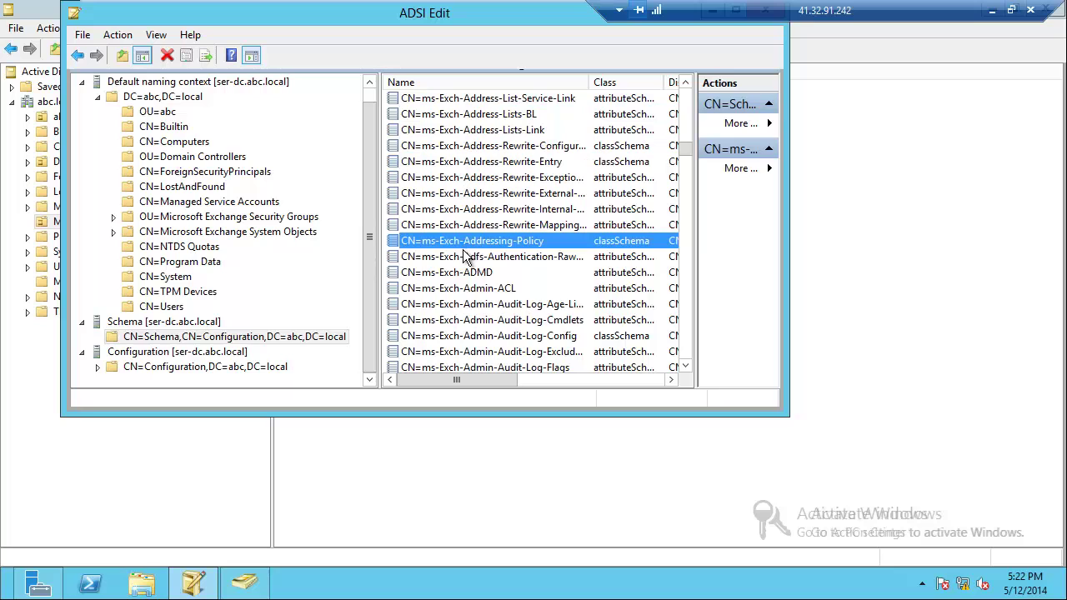
click(467, 305)
click(472, 337)
scroll(471, 346, down, 2)
click(472, 337)
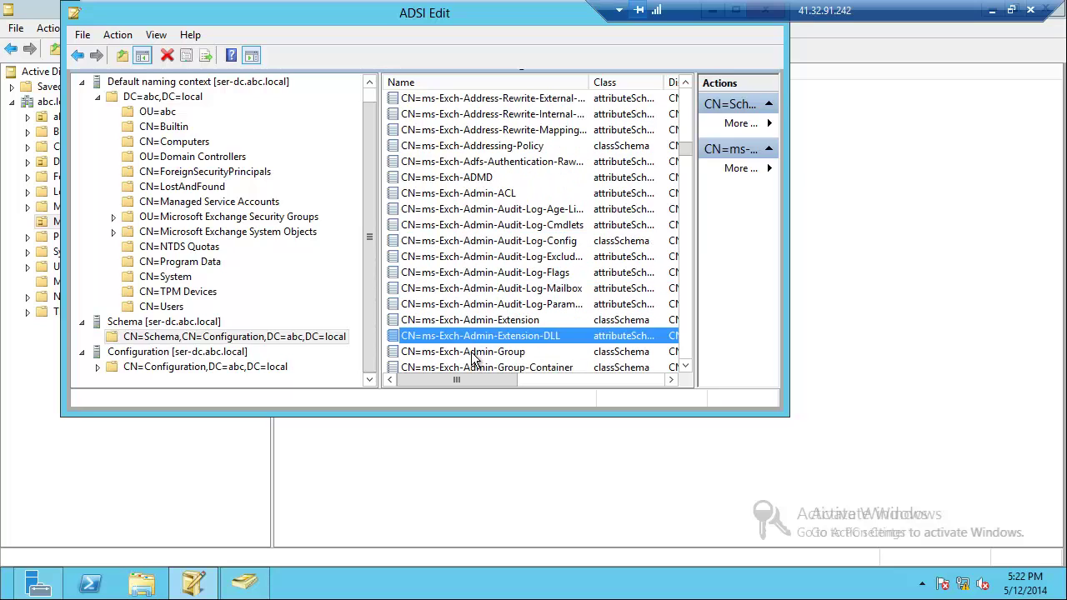
click(472, 351)
scroll(472, 353, down, 2)
scroll(472, 354, down, 2)
click(476, 336)
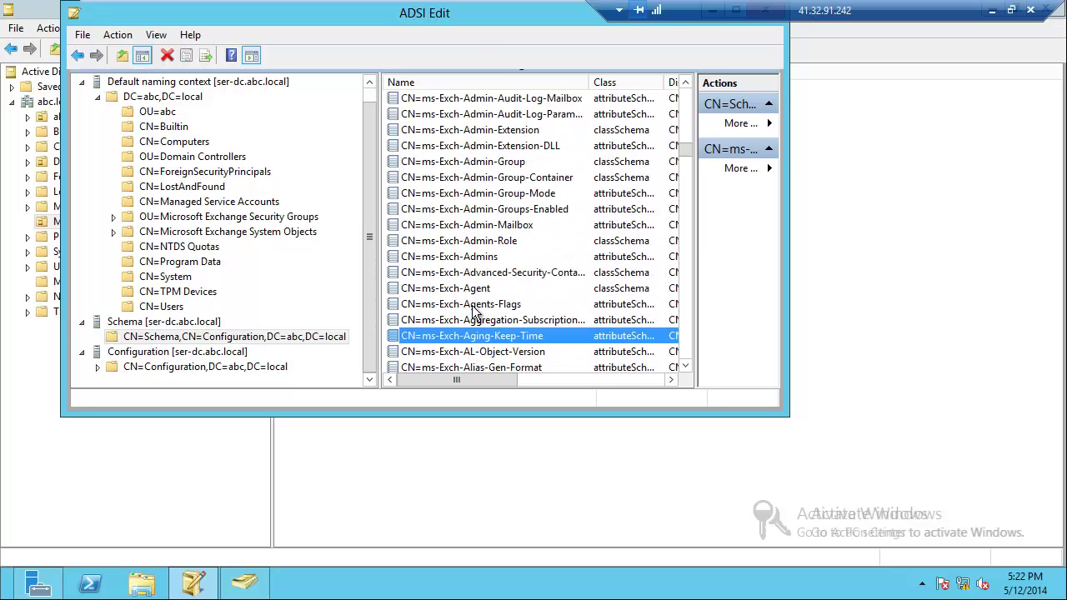
click(482, 273)
click(487, 241)
click(490, 225)
click(497, 193)
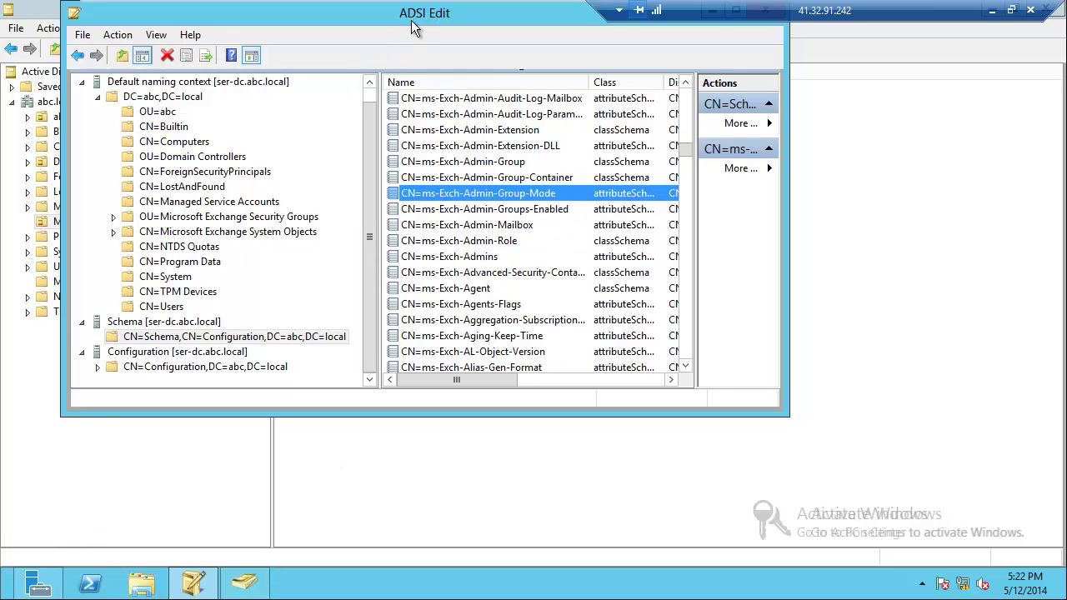
Step: Switch to the Exchange Server 2013 virtual machine, close PowerShell, and start Exchange setup from DVD drive D: (EXCHSRV2013)
mouse_move(416, 7)
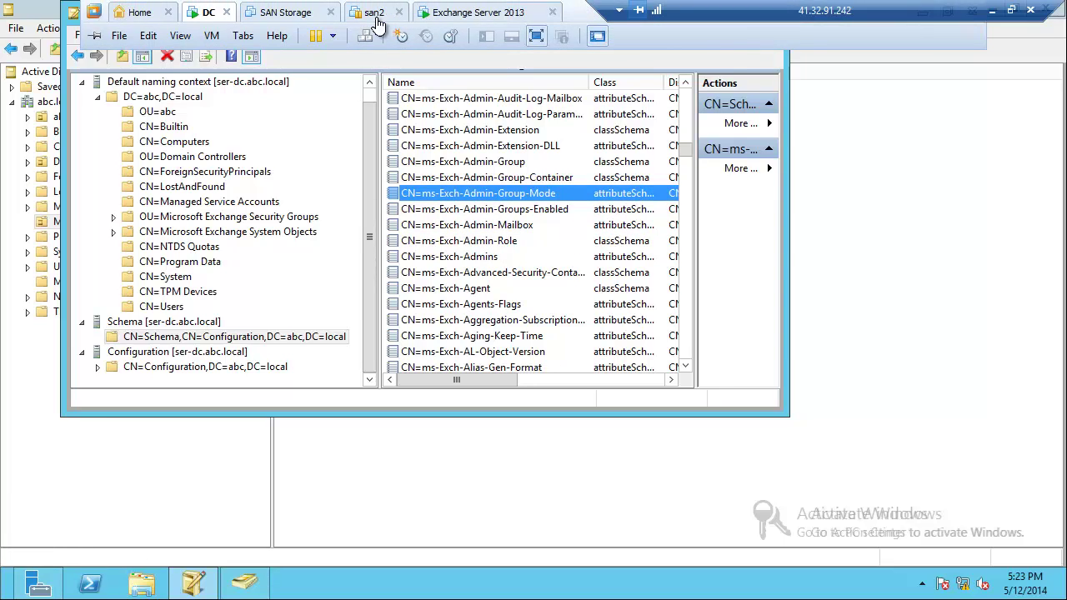
click(447, 15)
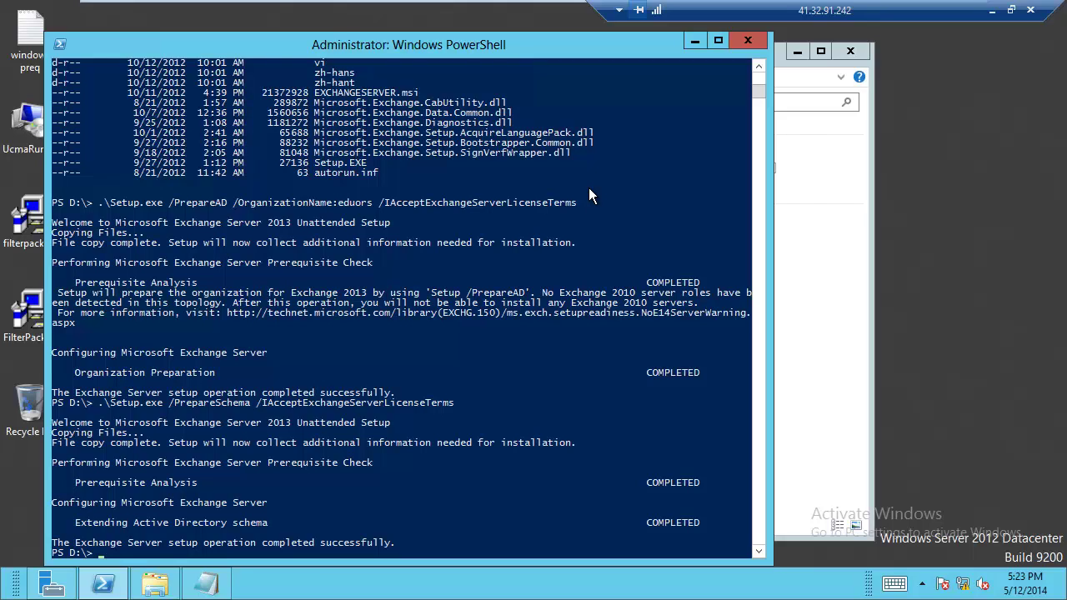
mouse_move(276, 4)
click(749, 41)
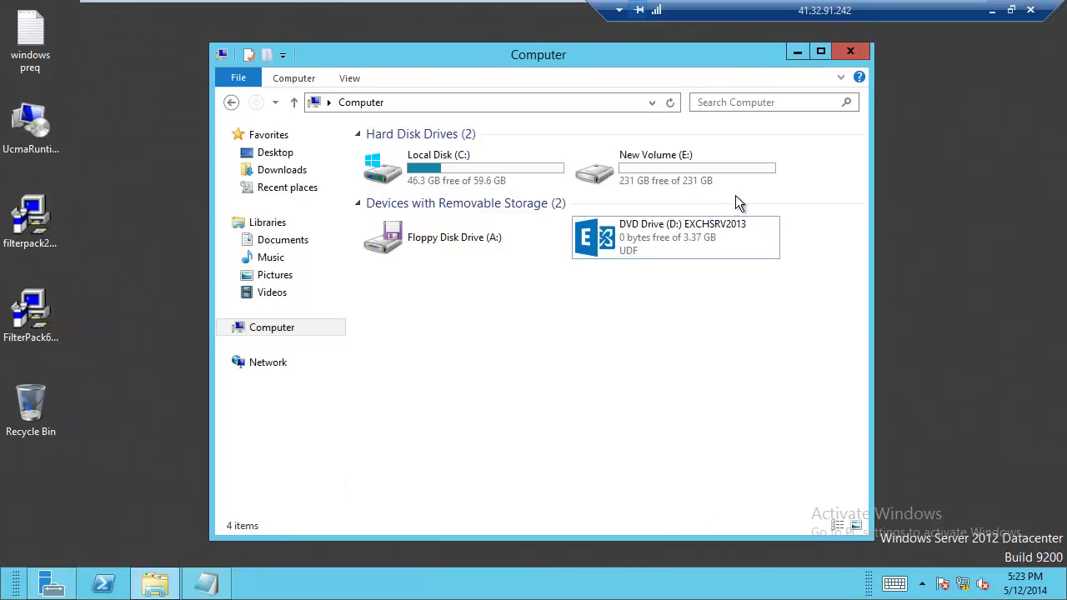
click(689, 235)
double_click(685, 242)
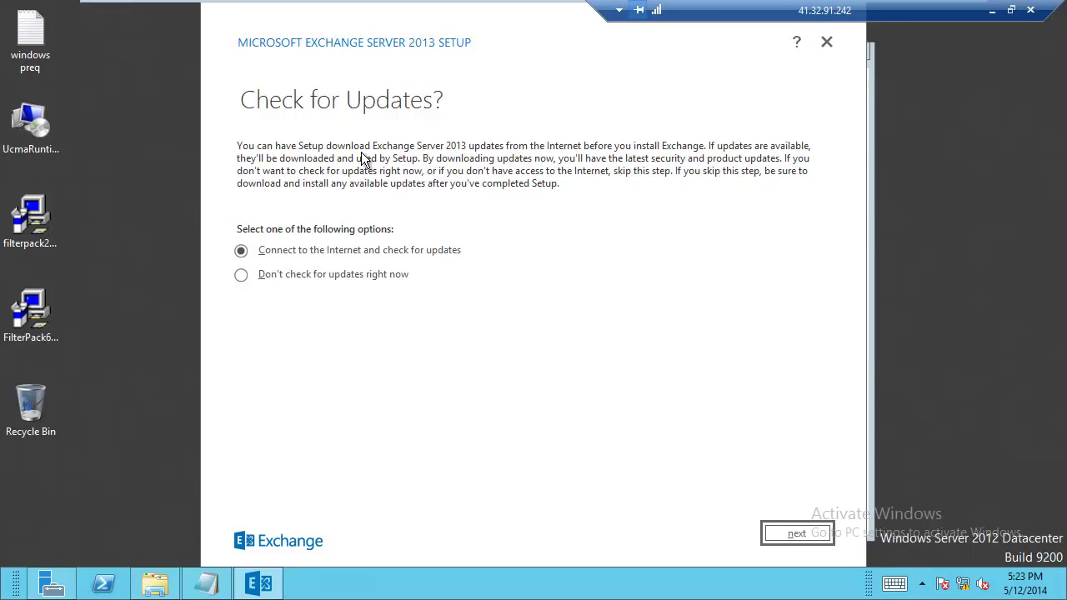
Step: Choose not to check for updates right now and continue past the setup introduction
click(399, 279)
click(799, 534)
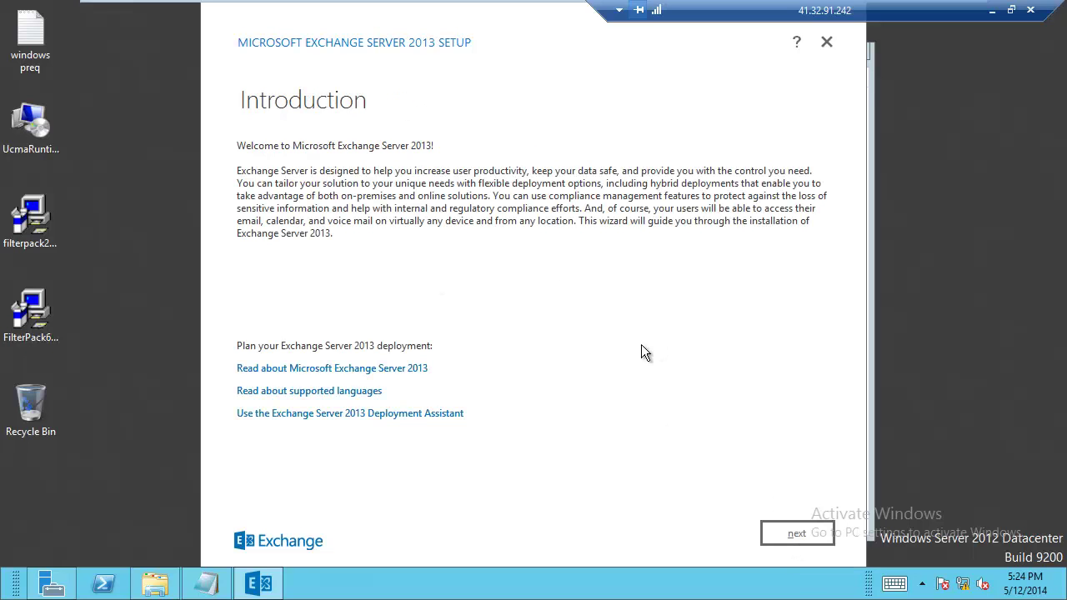
click(790, 535)
Step: Accept the terms in the license agreement and choose not to use the recommended settings
click(325, 469)
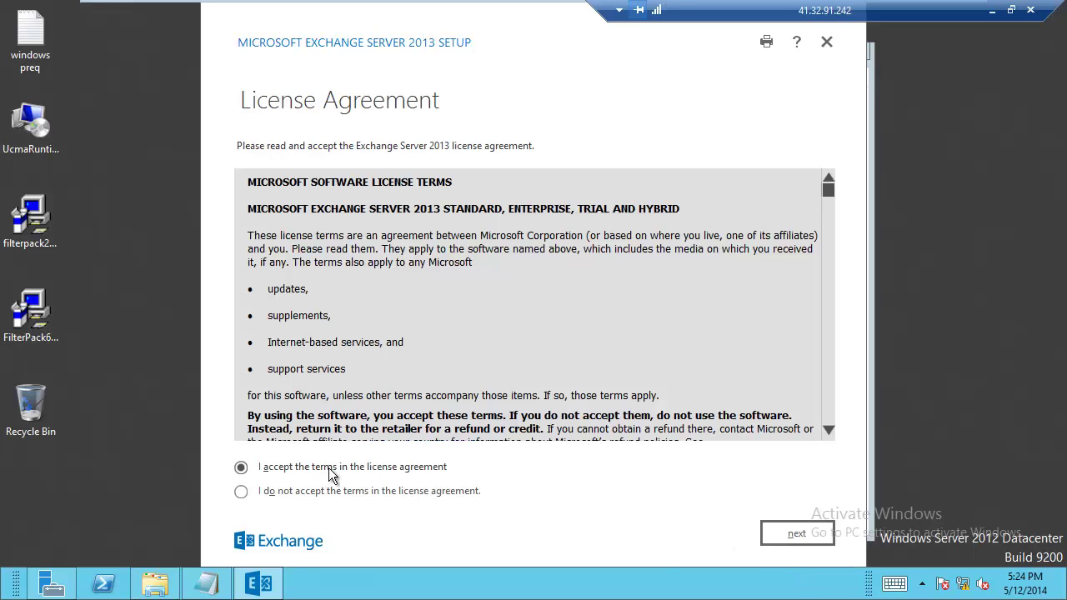
click(824, 538)
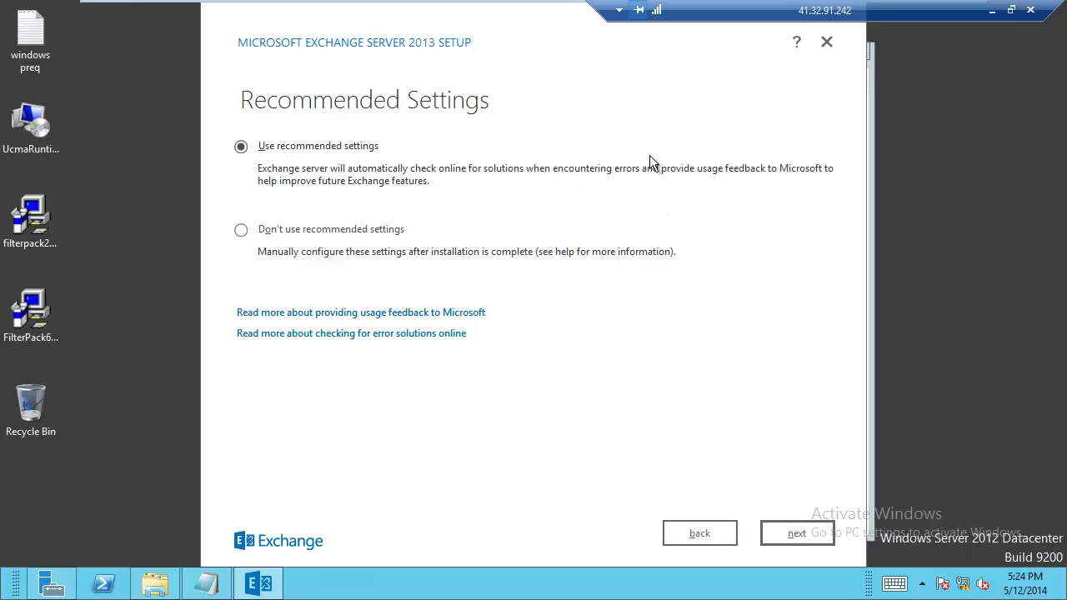
click(255, 235)
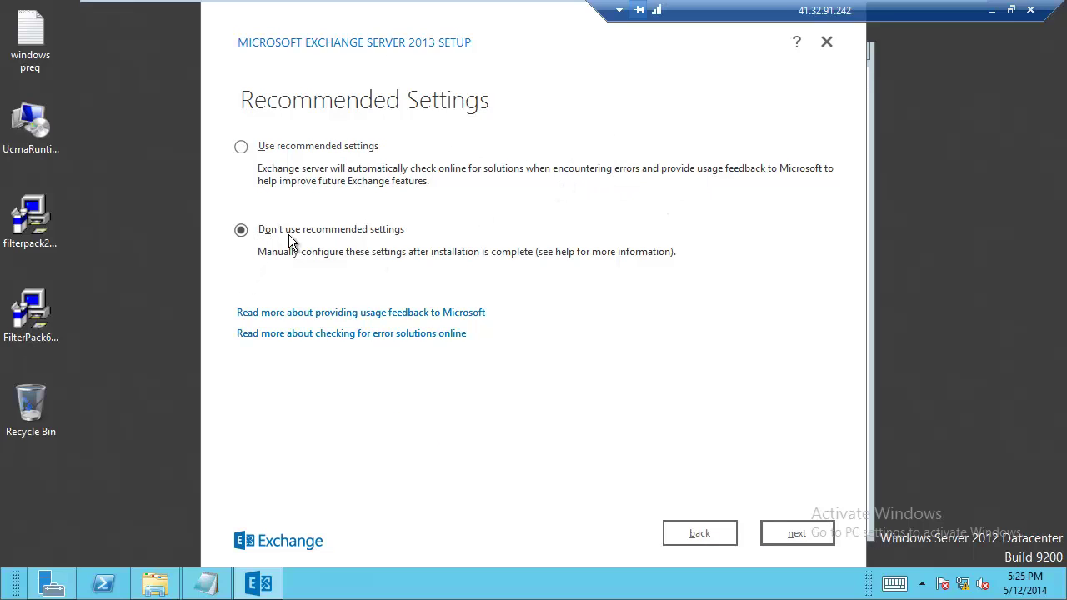